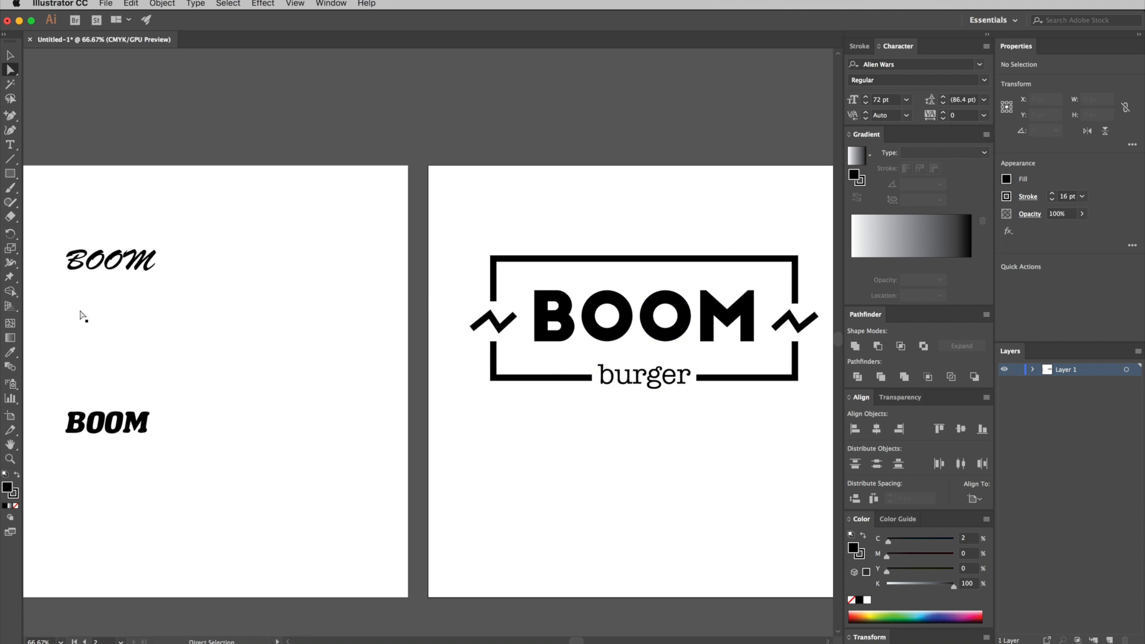
Move the bold slab BOOM text on the first artboard up, closer beneath the script BOOM text
{"action": "scroll", "coordinate": [137, 448], "scroll_direction": "left", "scroll_amount": 3}
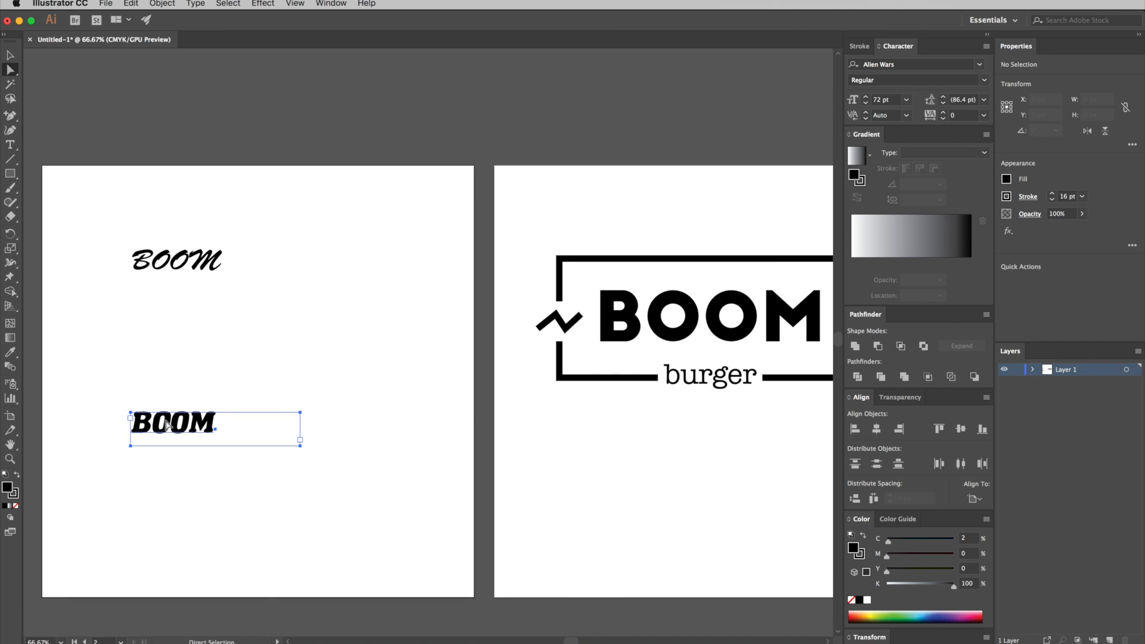
{"action": "left_click_drag", "start_coordinate": [169, 429], "coordinate": [182, 359]}
{"action": "left_click", "coordinate": [199, 422]}
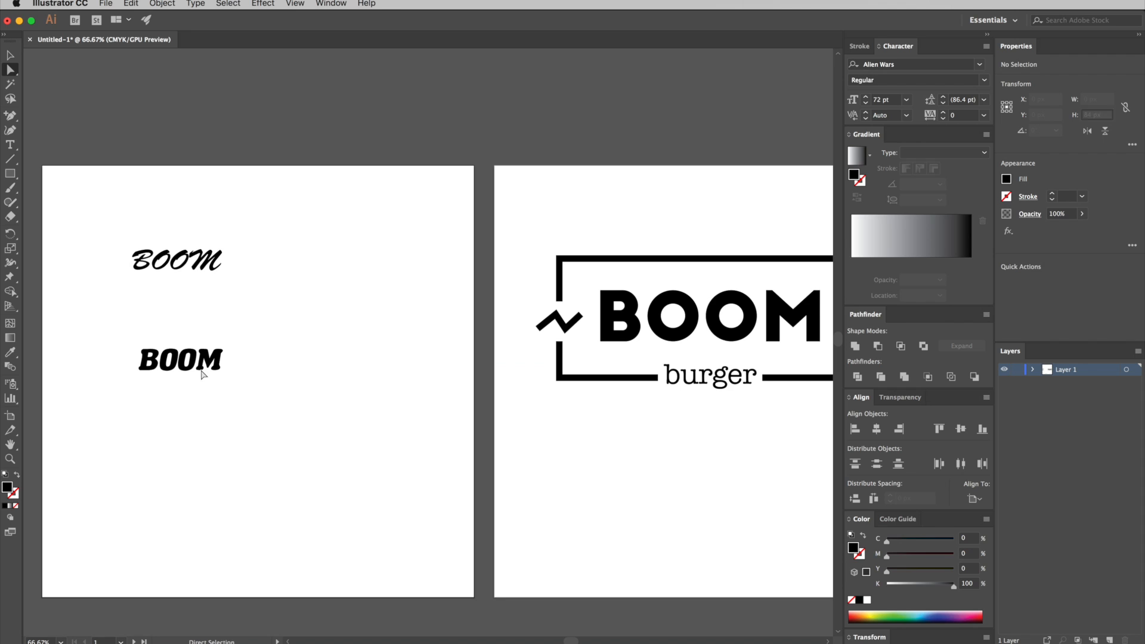
{"action": "left_click", "coordinate": [195, 362]}
{"action": "left_click", "coordinate": [202, 263]}
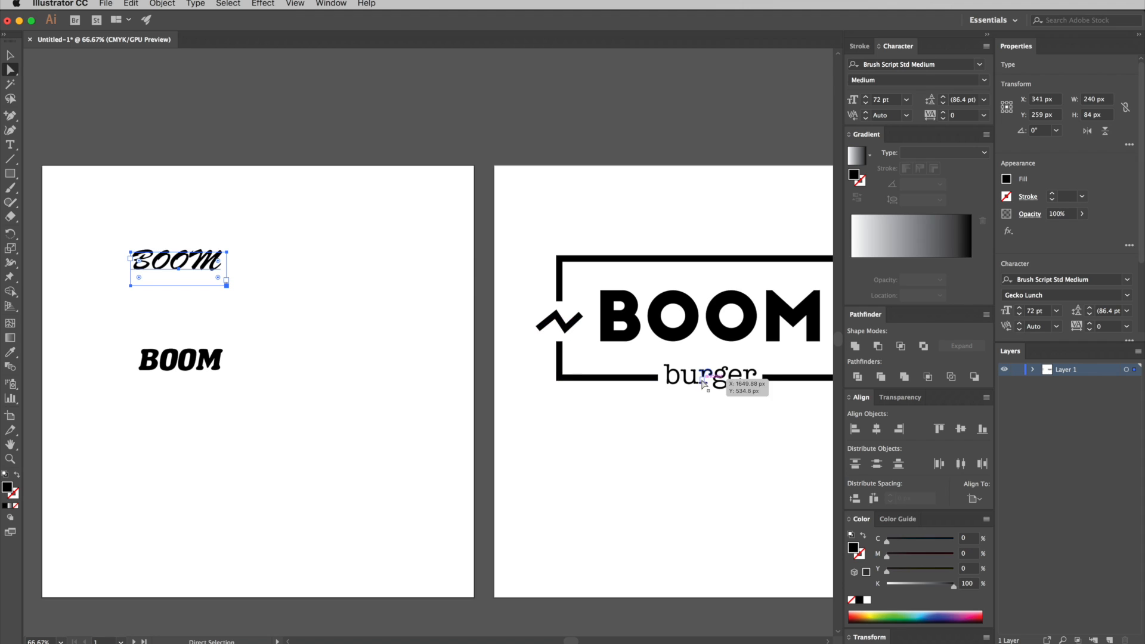
Draw a rectangle about 681 by 249 px below the two BOOM texts on the first artboard
{"action": "left_click", "coordinate": [349, 469]}
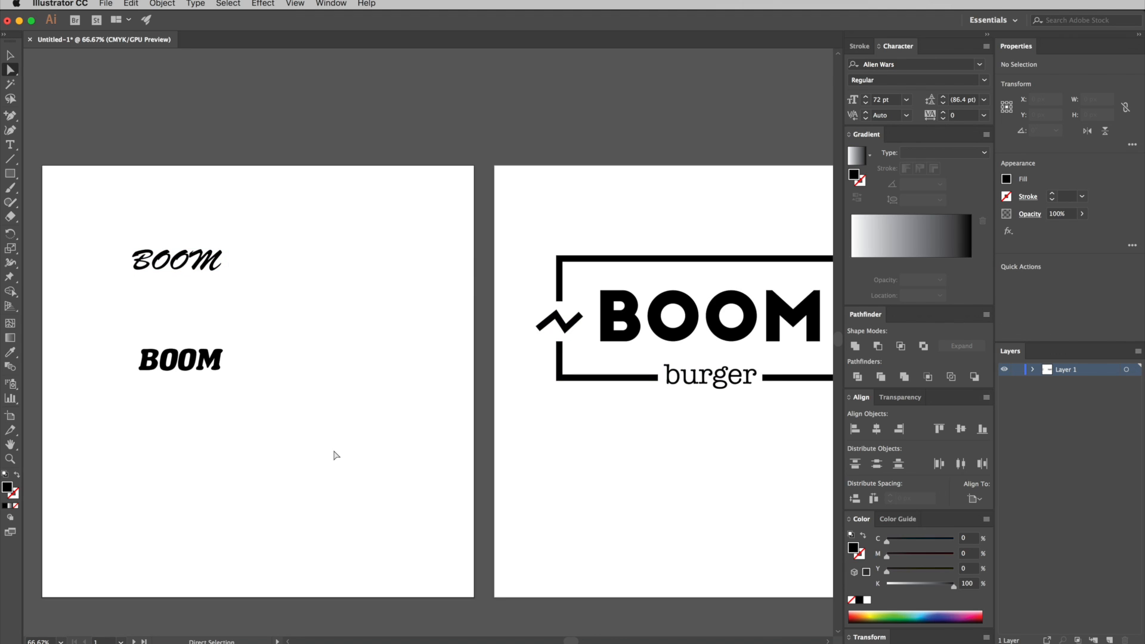
{"action": "left_click", "coordinate": [12, 176]}
{"action": "left_click_drag", "start_coordinate": [131, 442], "coordinate": [403, 542]}
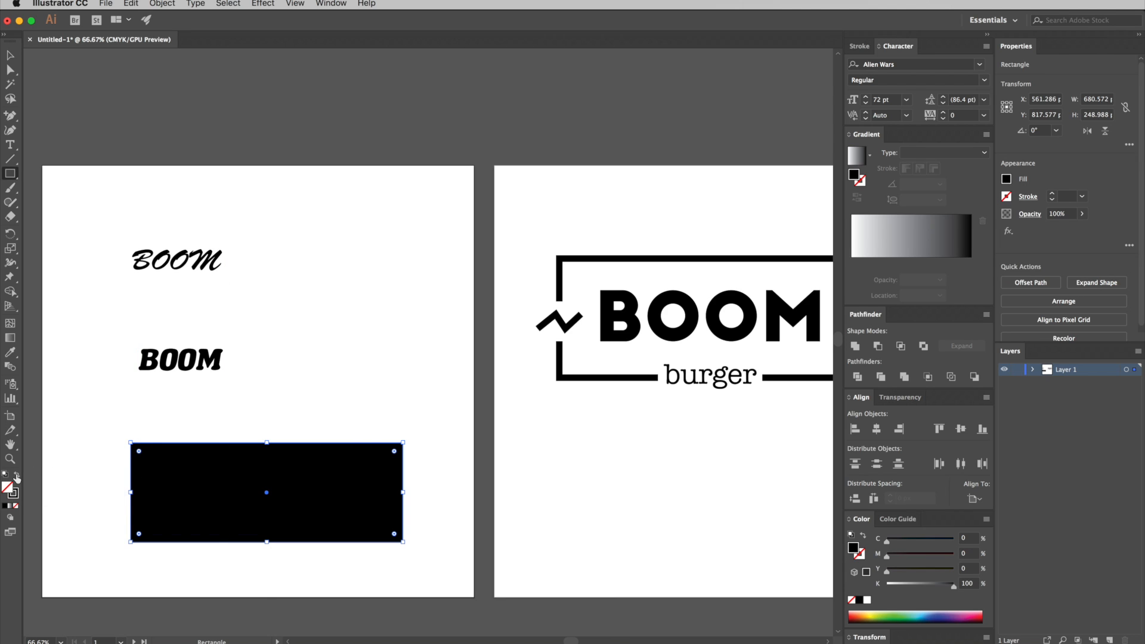
{"action": "left_click", "coordinate": [17, 476]}
{"action": "left_click", "coordinate": [17, 476]}
{"action": "double_click", "coordinate": [7, 488]}
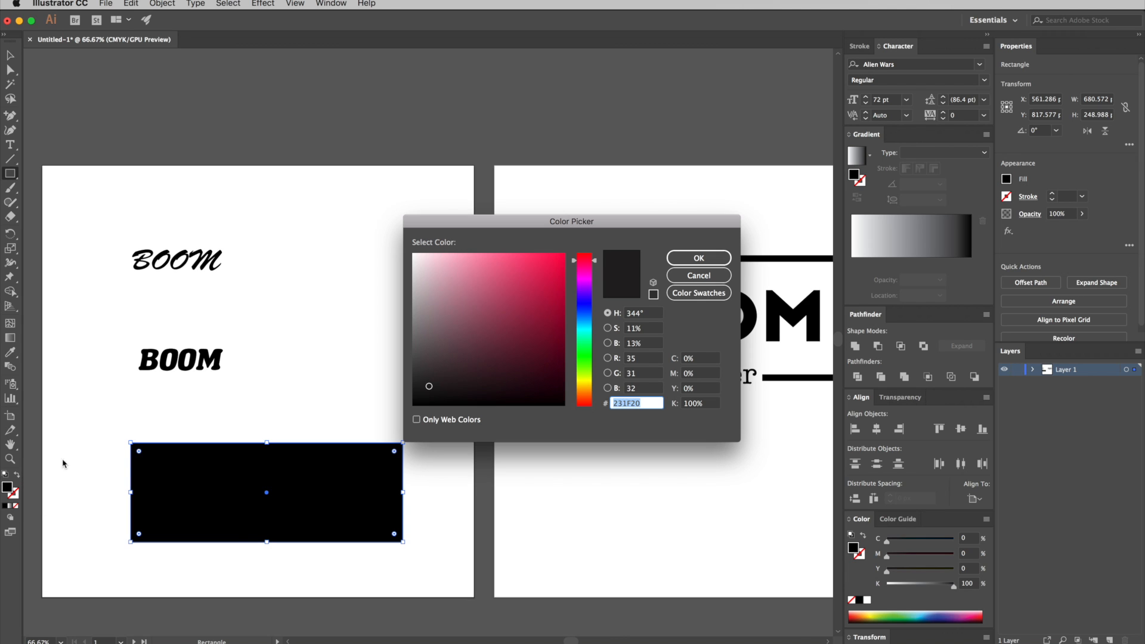
{"action": "left_click", "coordinate": [692, 277]}
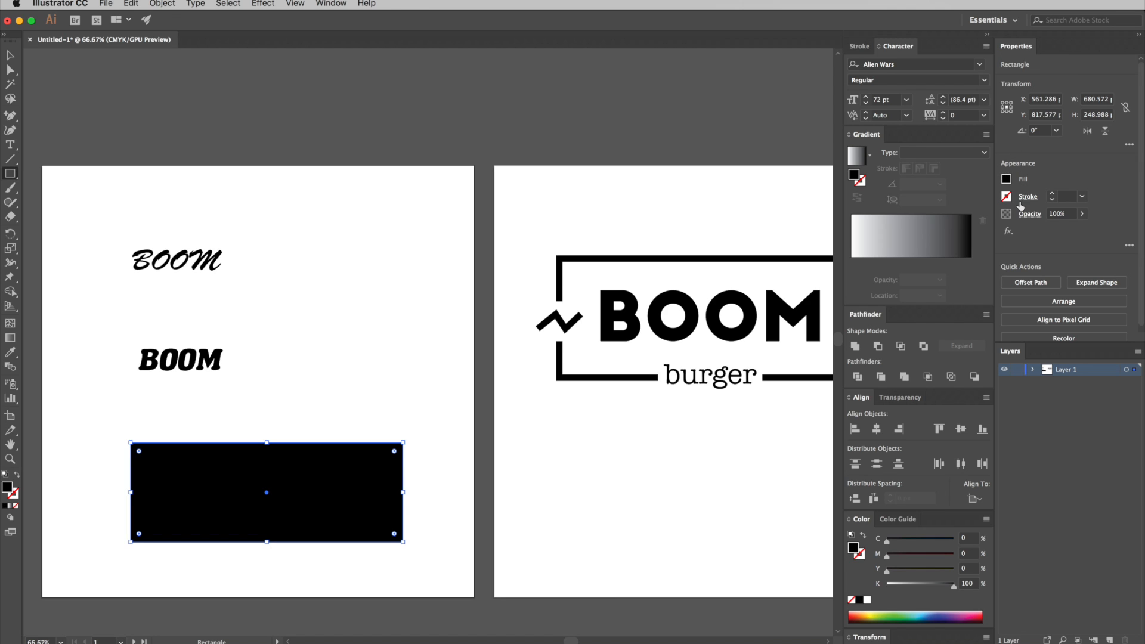
Set the rectangle's fill to None and its stroke colour to black
{"action": "left_click", "coordinate": [1008, 180]}
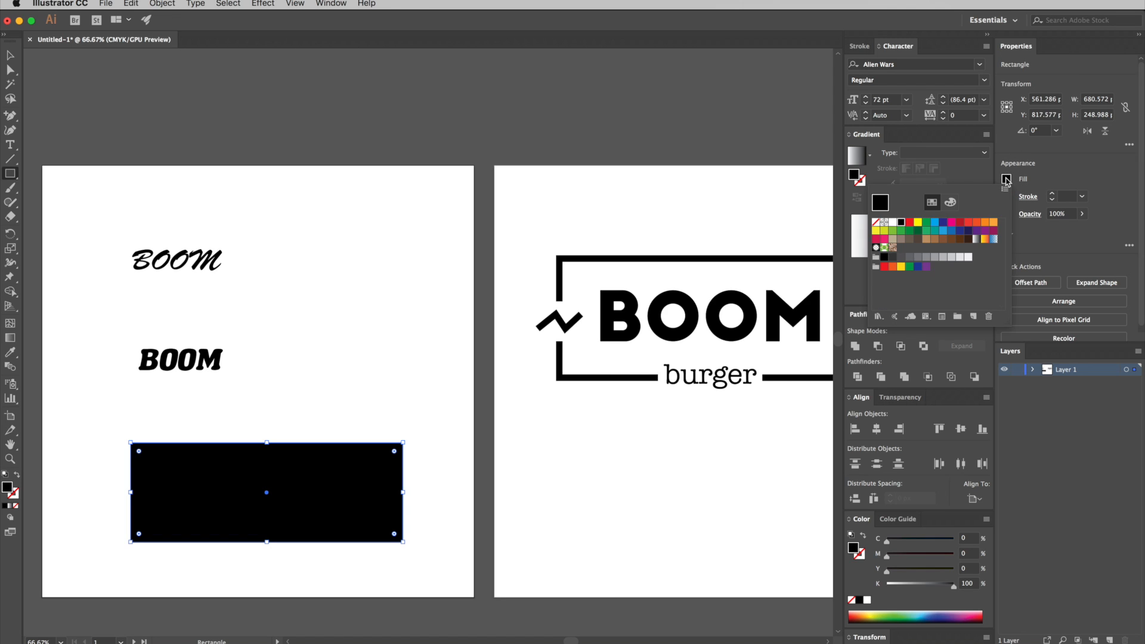
{"action": "left_click", "coordinate": [876, 223]}
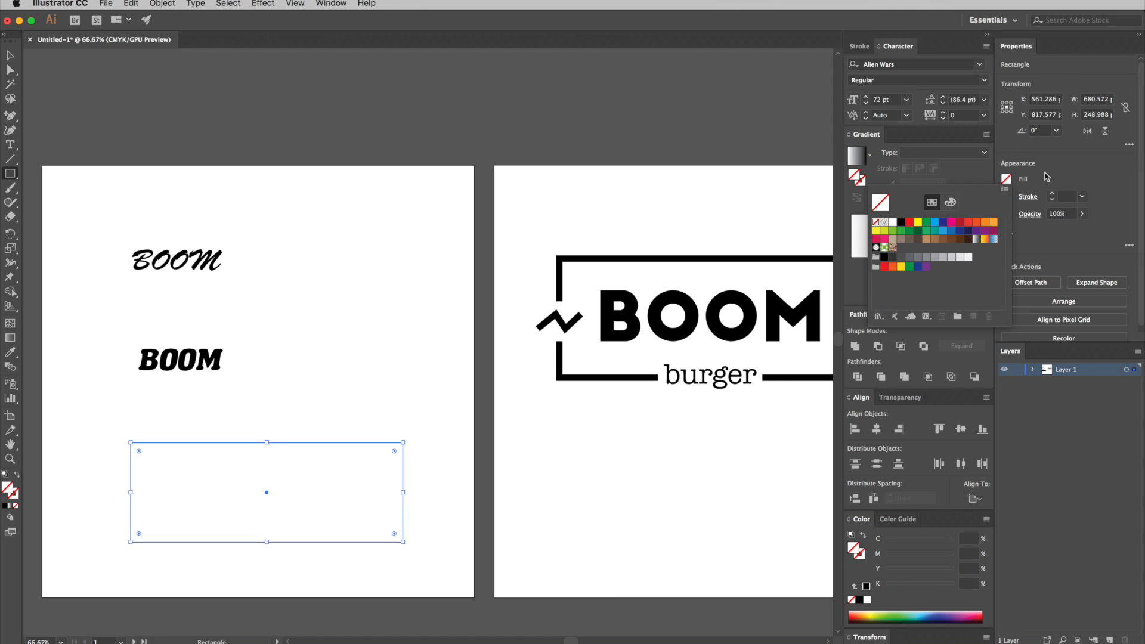
{"action": "left_click", "coordinate": [1027, 198]}
{"action": "left_click", "coordinate": [1004, 198]}
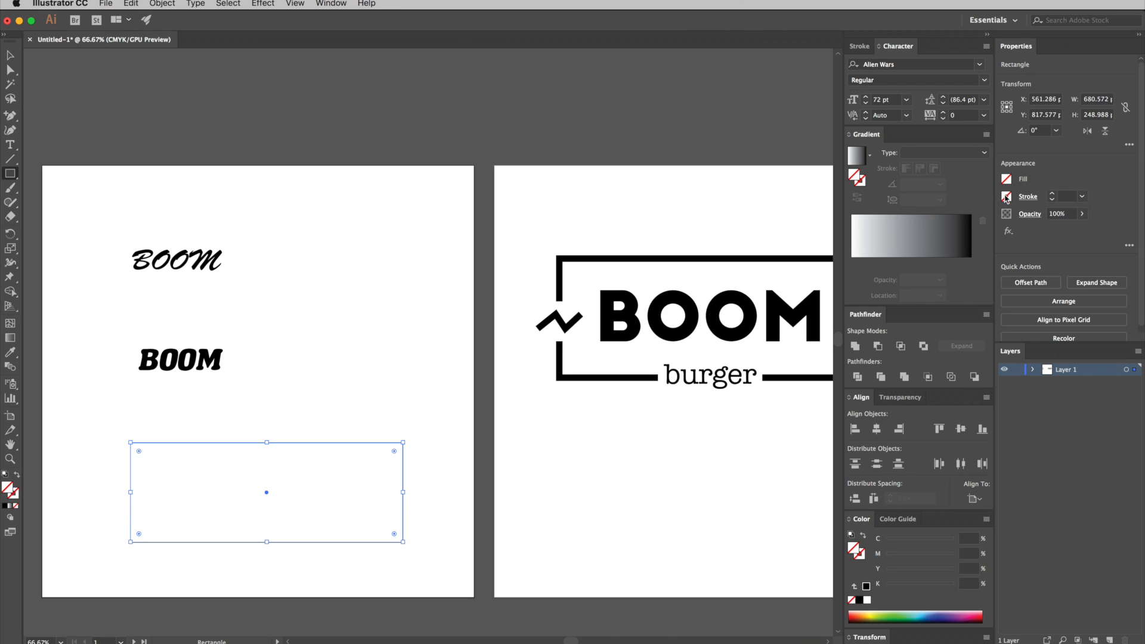
{"action": "left_click", "coordinate": [1007, 198]}
{"action": "left_click", "coordinate": [902, 239]}
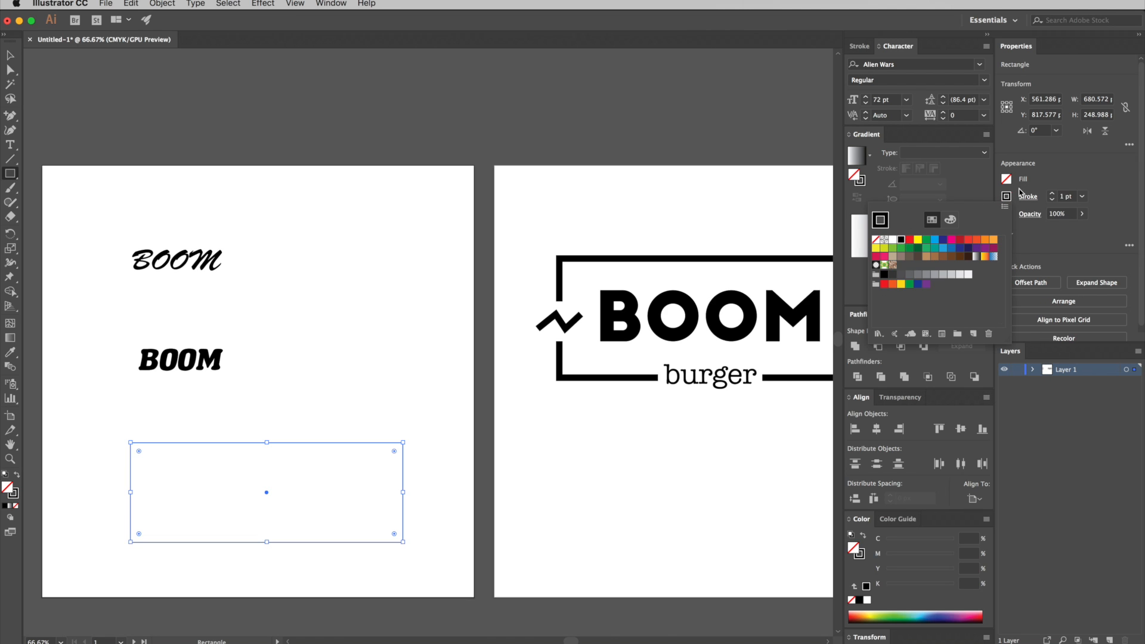
Increase the rectangle's stroke weight to 10 pt
{"action": "left_click", "coordinate": [1053, 194]}
{"action": "left_click", "coordinate": [1053, 194]}
{"action": "left_click", "coordinate": [1053, 194]}
{"action": "left_click", "coordinate": [1053, 193]}
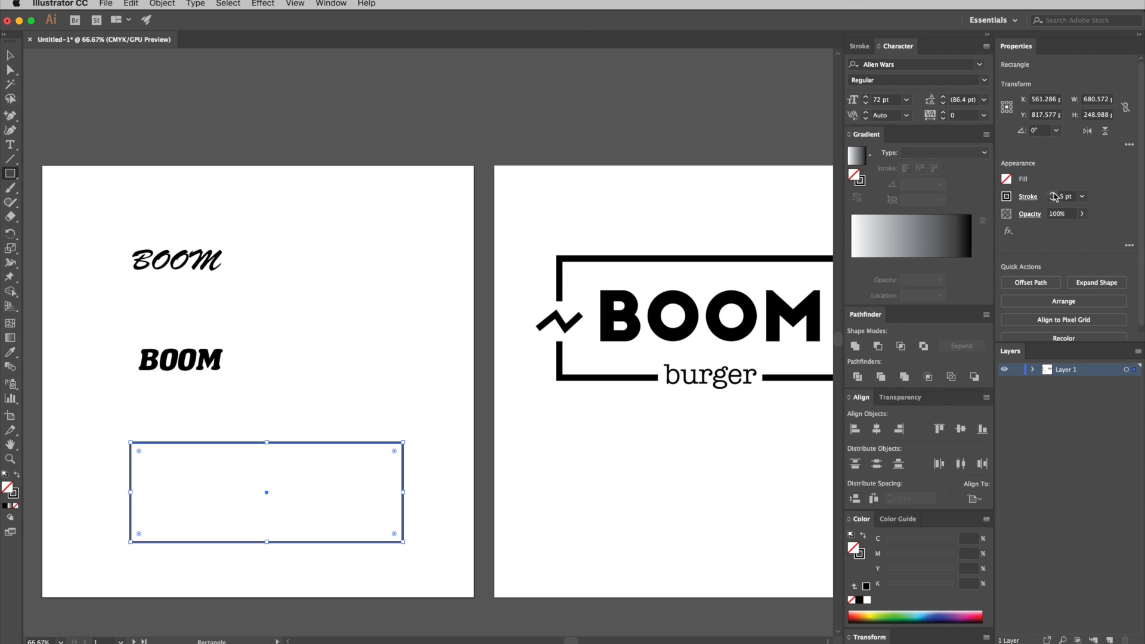
{"action": "left_click", "coordinate": [1053, 194]}
{"action": "left_click", "coordinate": [1053, 194]}
{"action": "left_click", "coordinate": [1053, 194]}
{"action": "left_click", "coordinate": [1053, 194]}
{"action": "left_click", "coordinate": [1053, 194]}
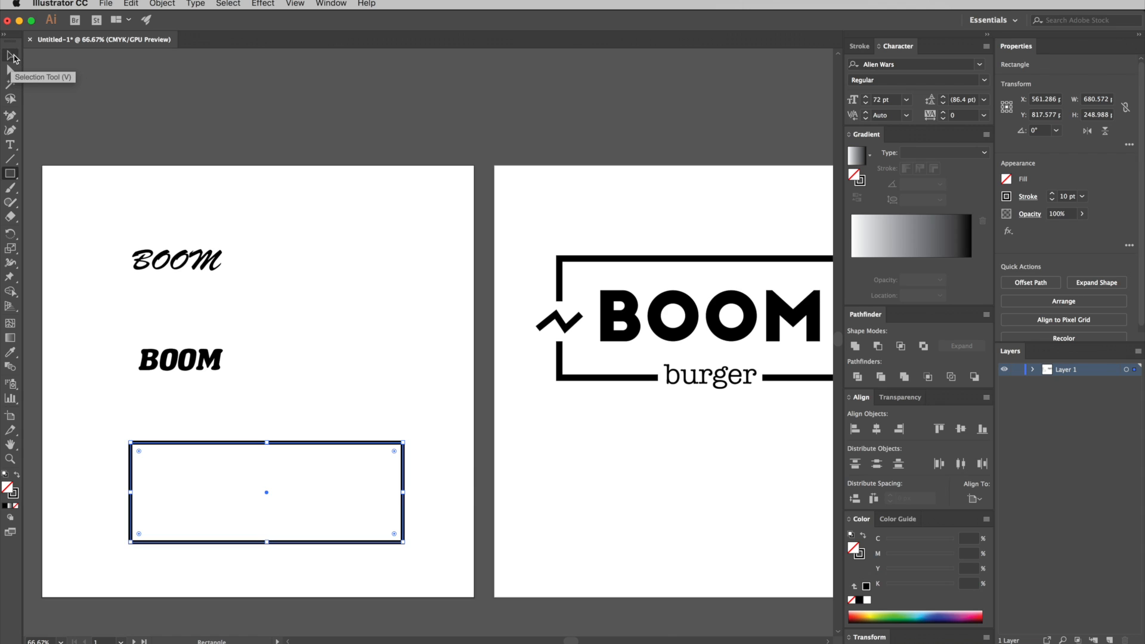
Move the outlined rectangle to the second artboard, below the BOOM burger logo, and deselect it
{"action": "left_click", "coordinate": [11, 57]}
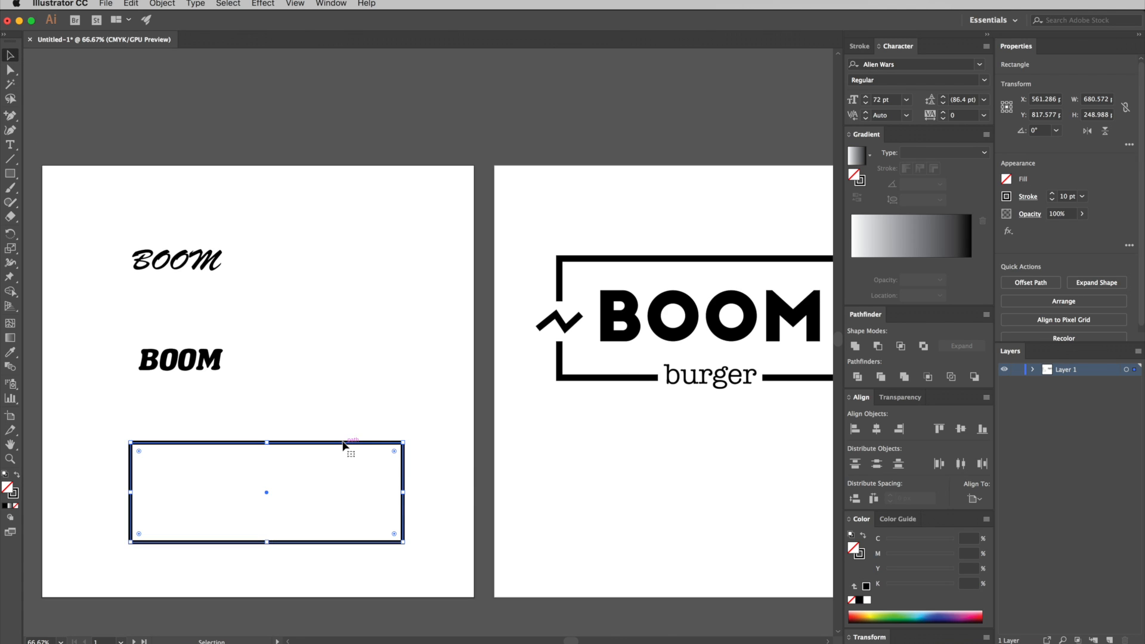
{"action": "left_click_drag", "start_coordinate": [337, 447], "coordinate": [719, 451]}
{"action": "scroll", "coordinate": [761, 456], "scroll_direction": "right", "scroll_amount": 3}
{"action": "left_click", "coordinate": [800, 469]}
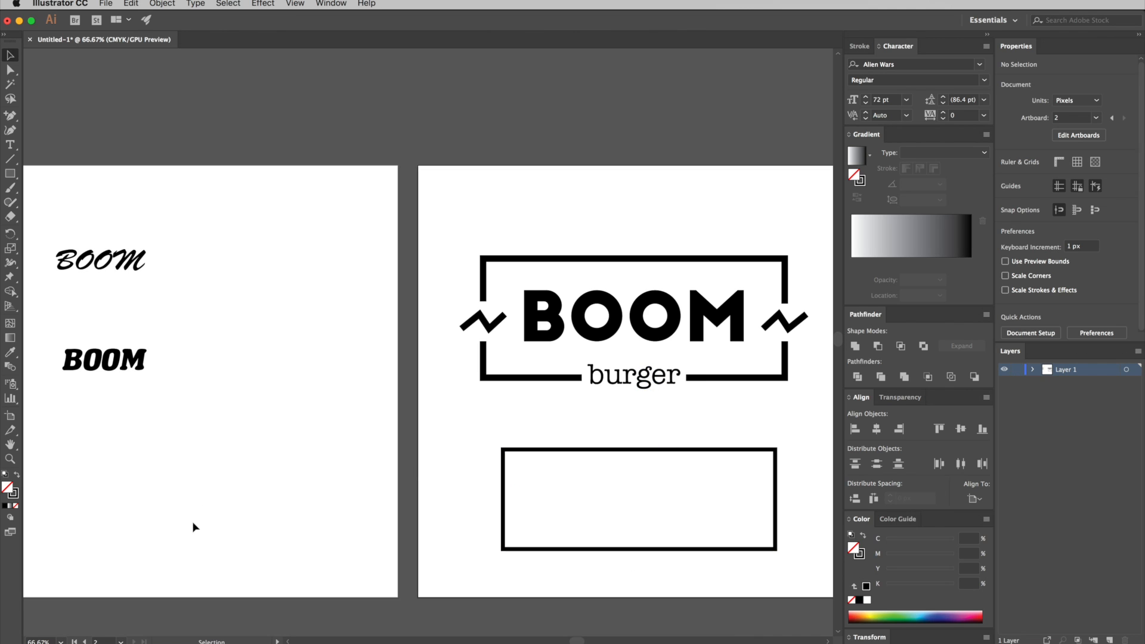
Add an area text frame about 565 by 166 px below the BOOM texts on the first artboard, reading "burger"
{"action": "key", "text": "t"}
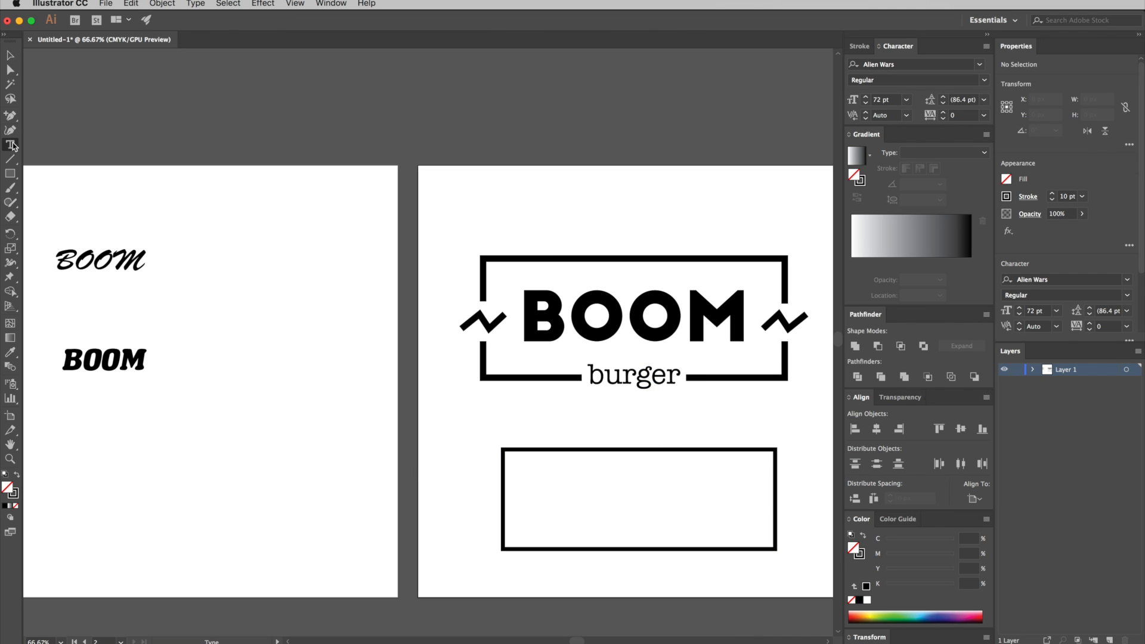
{"action": "left_click_drag", "start_coordinate": [103, 440], "coordinate": [331, 508]}
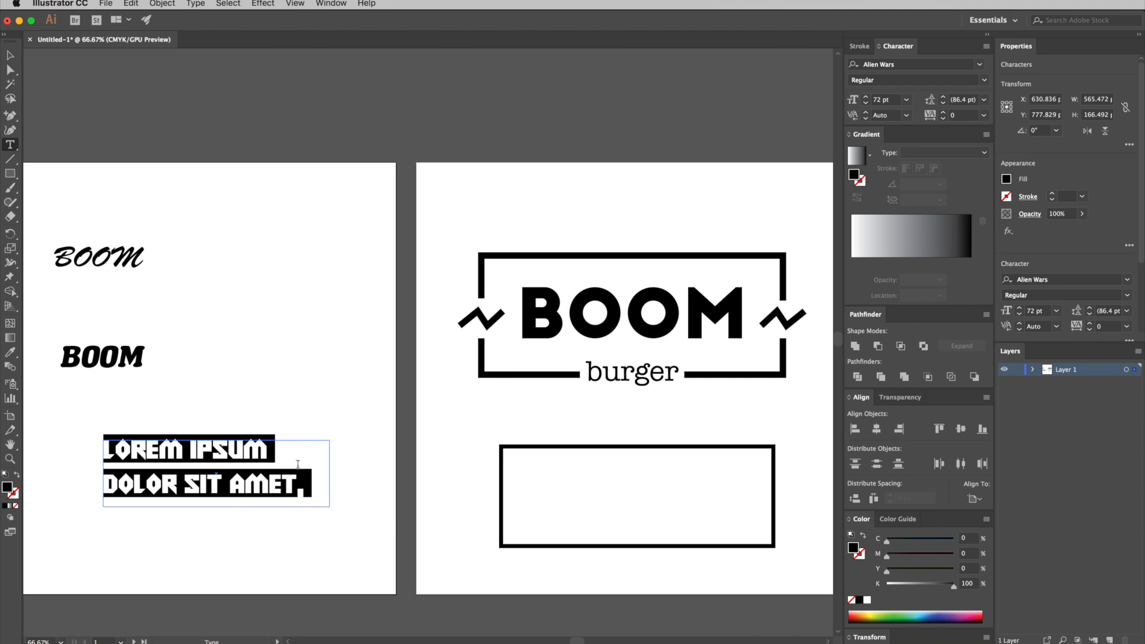
{"action": "type", "text": "BURGER"}
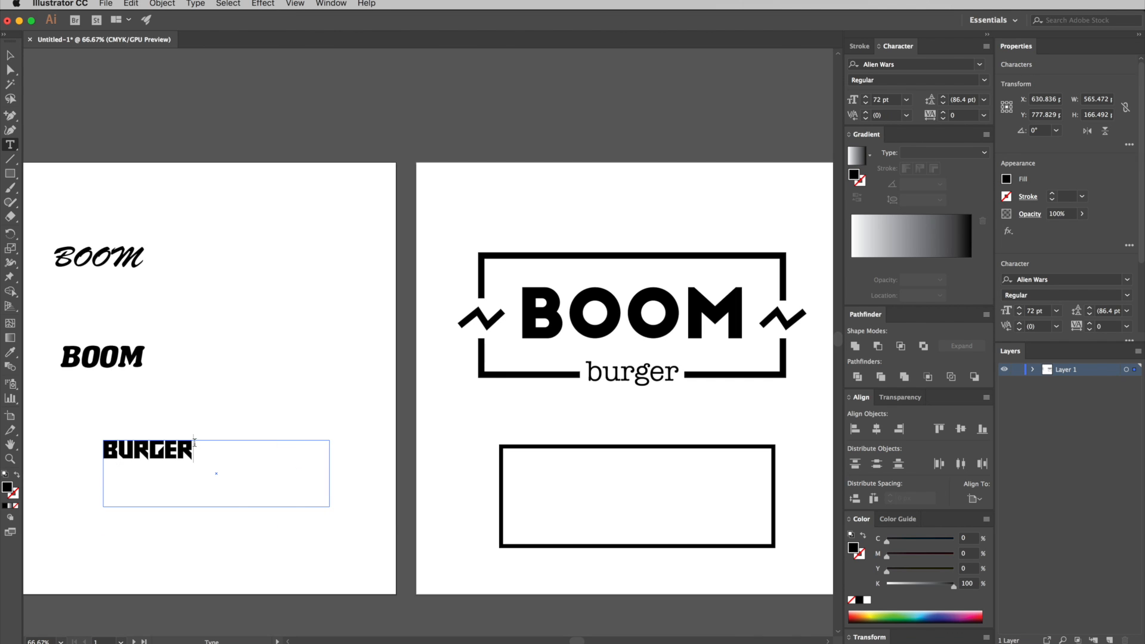
Change the font of the new burger text to Courier
{"action": "left_click_drag", "start_coordinate": [195, 443], "coordinate": [87, 440]}
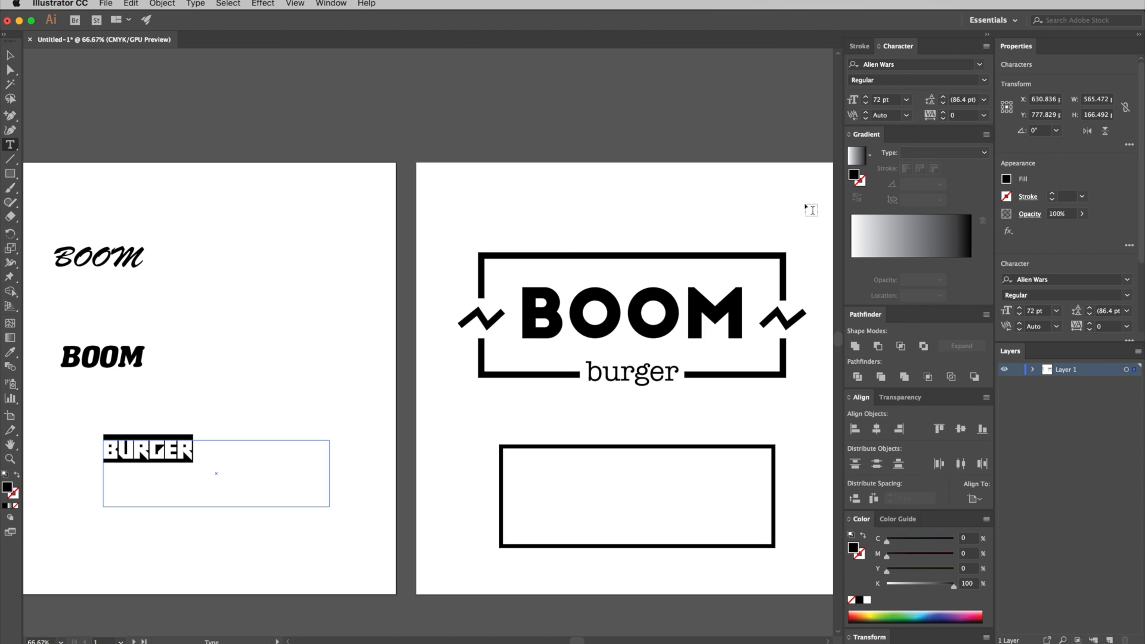
{"action": "left_click", "coordinate": [980, 65]}
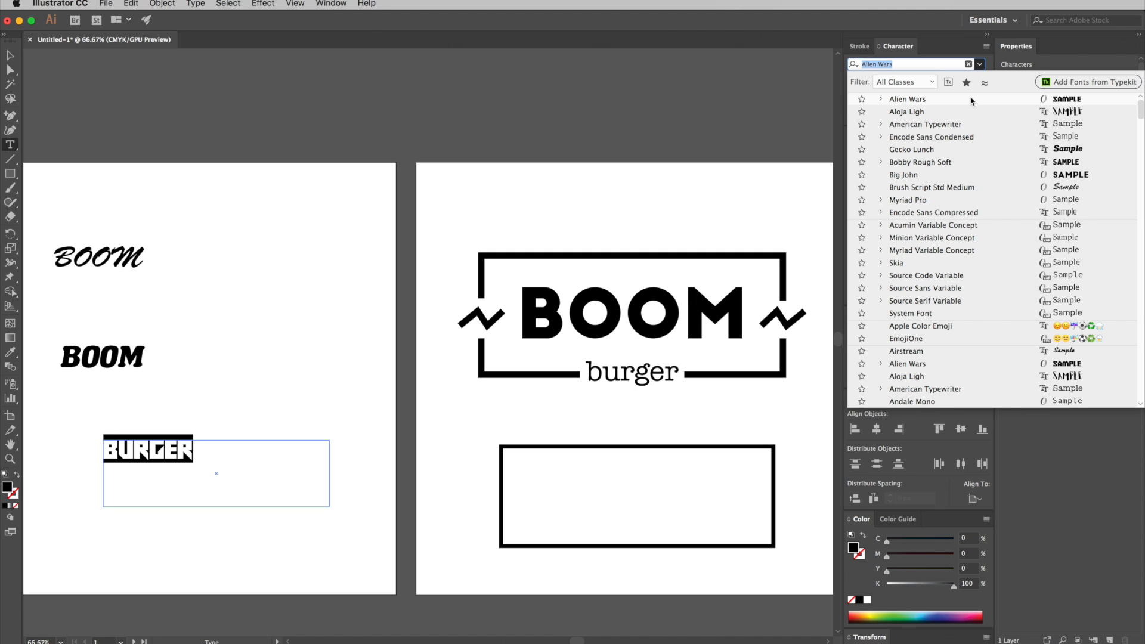
{"action": "scroll", "coordinate": [980, 239], "scroll_direction": "down", "scroll_amount": 15}
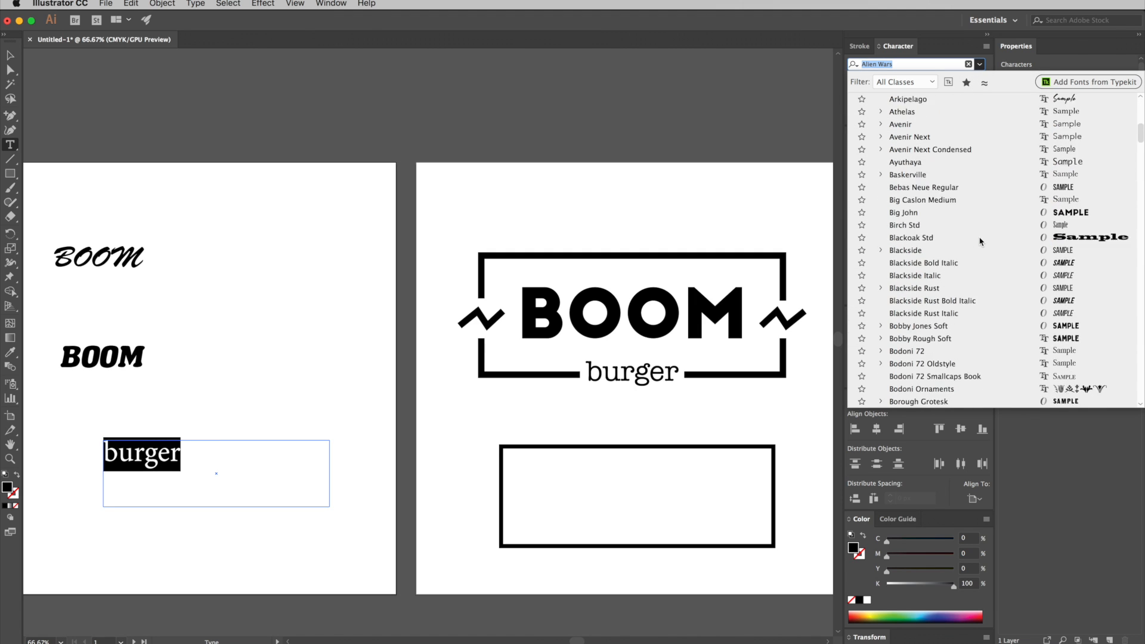
{"action": "scroll", "coordinate": [982, 240], "scroll_direction": "down", "scroll_amount": 4}
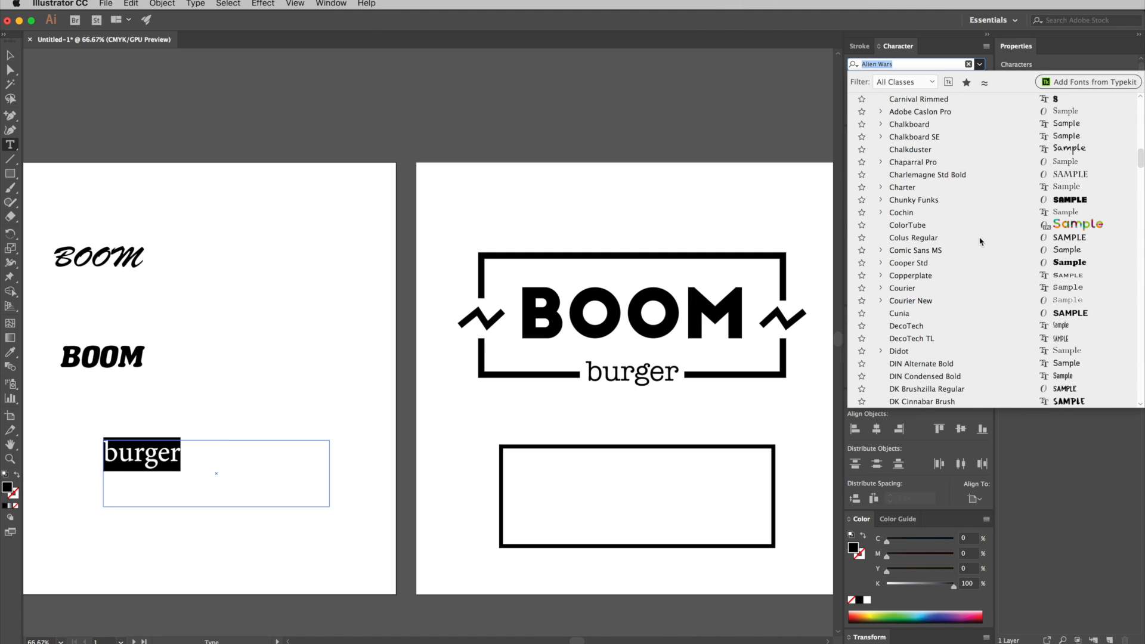
{"action": "left_click", "coordinate": [968, 290]}
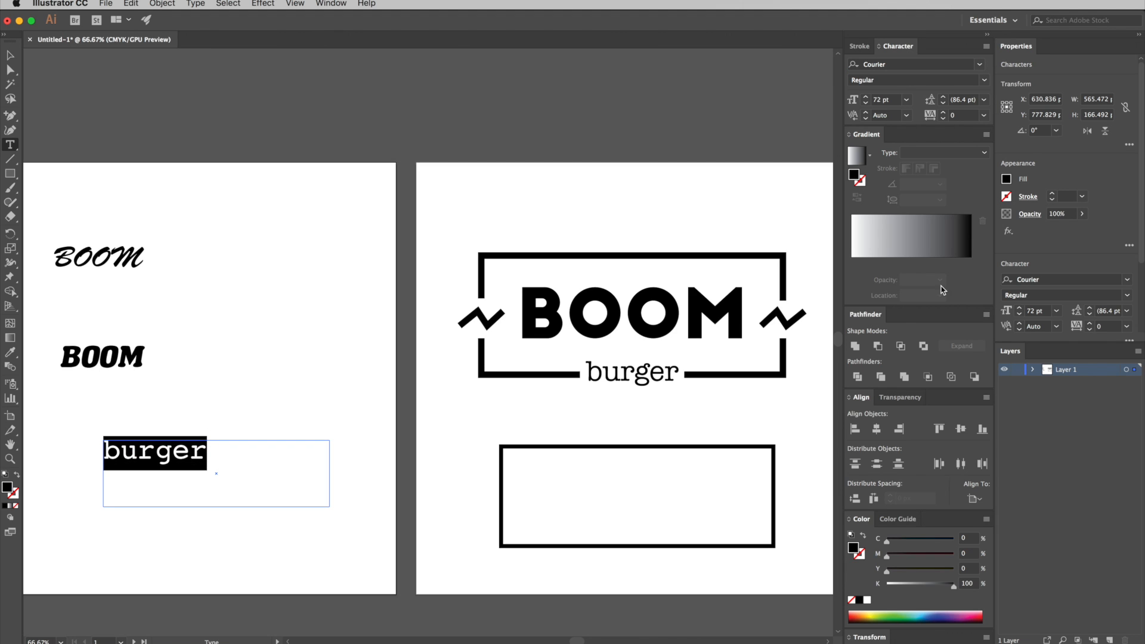
Move the Courier burger text slightly right and shrink its text frame to about 390 by 83 px
{"action": "left_click", "coordinate": [11, 56]}
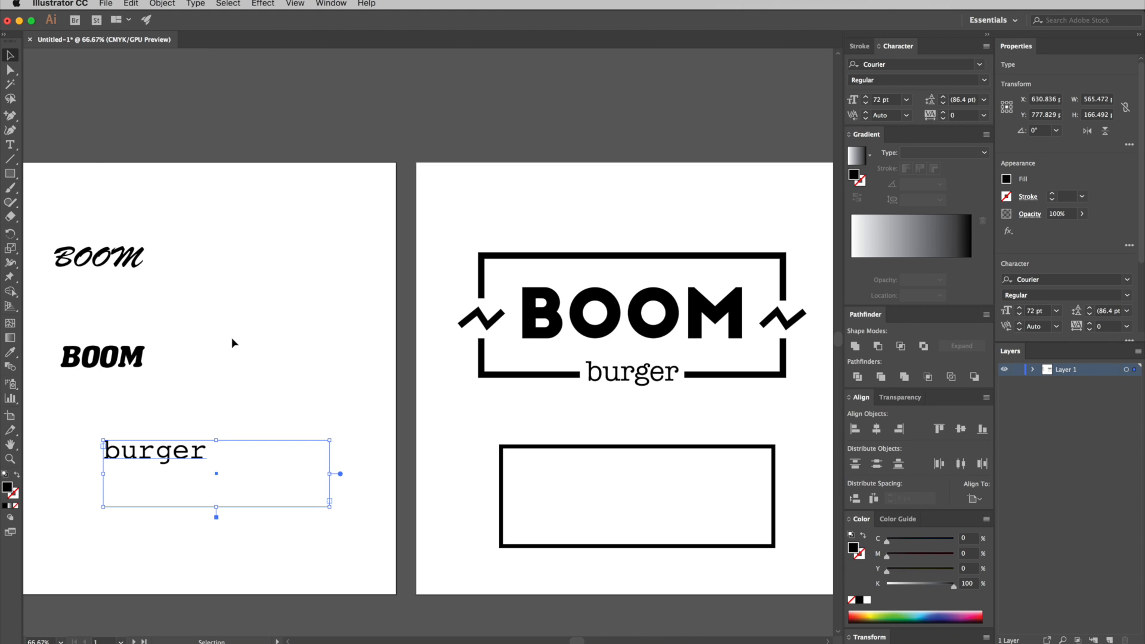
{"action": "left_click_drag", "start_coordinate": [174, 452], "coordinate": [219, 446]}
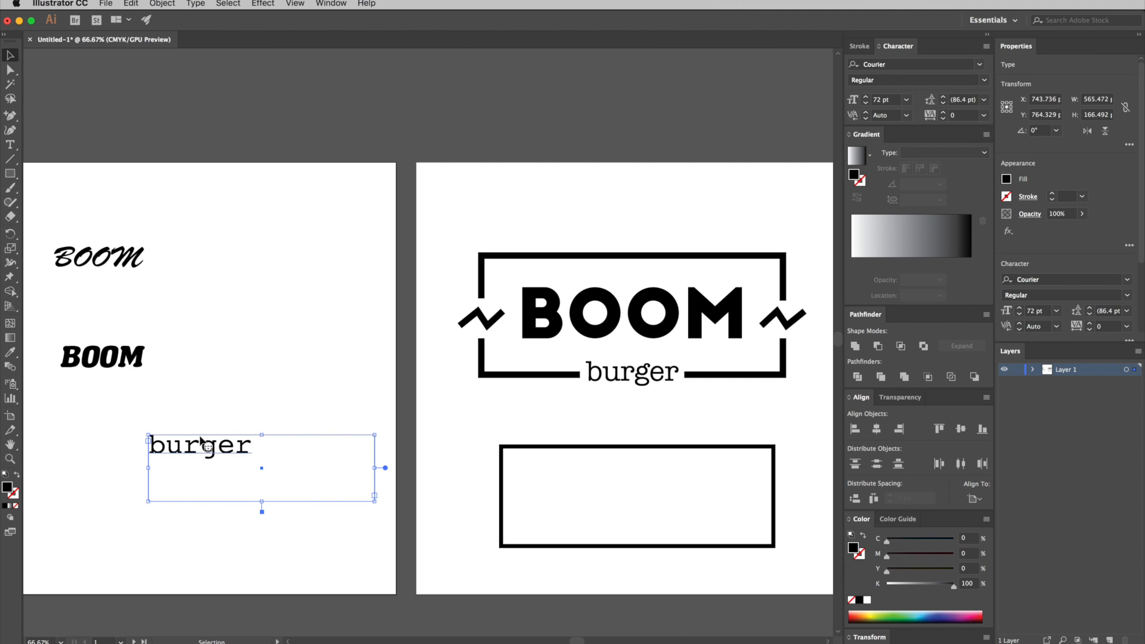
{"action": "double_click", "coordinate": [236, 453]}
{"action": "left_click_drag", "start_coordinate": [276, 459], "coordinate": [134, 442]}
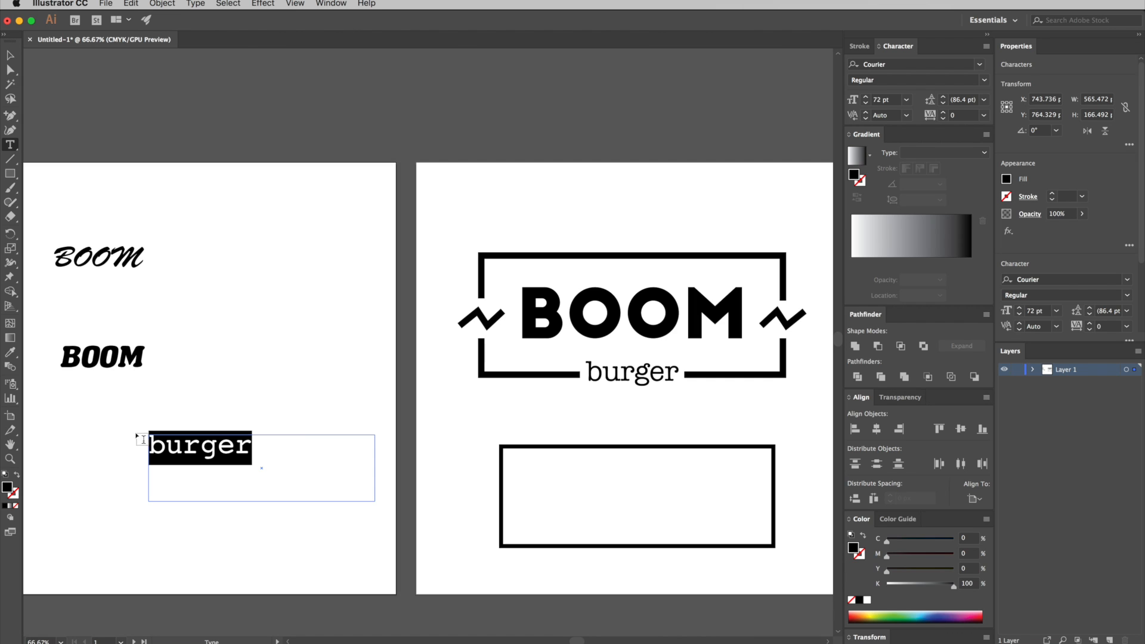
{"action": "left_click", "coordinate": [11, 55]}
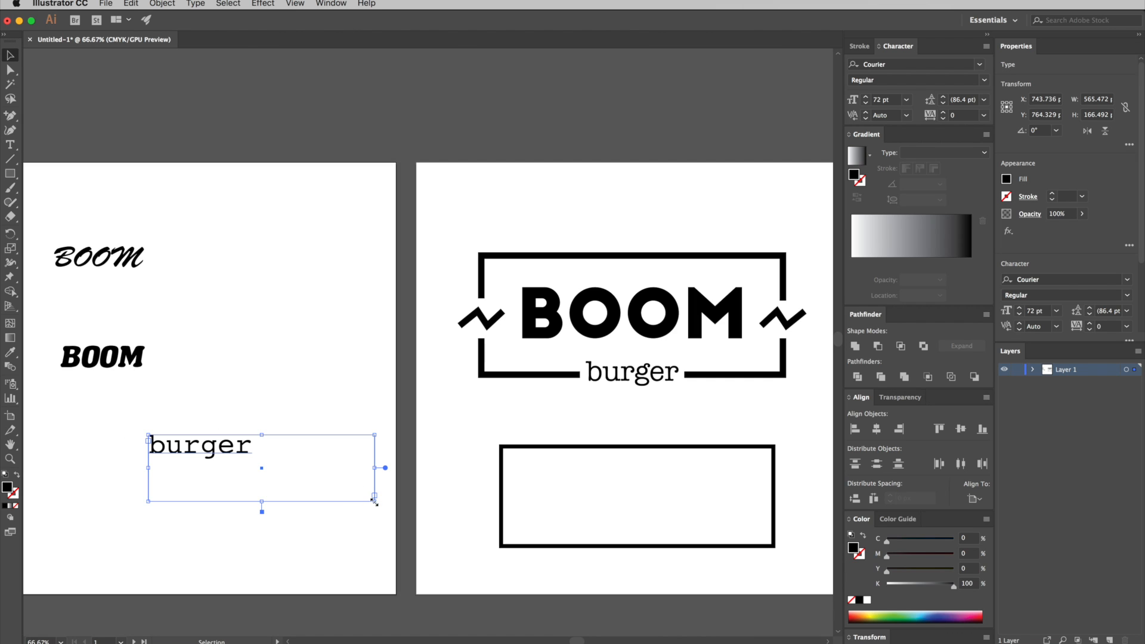
{"action": "left_click_drag", "start_coordinate": [375, 502], "coordinate": [304, 473]}
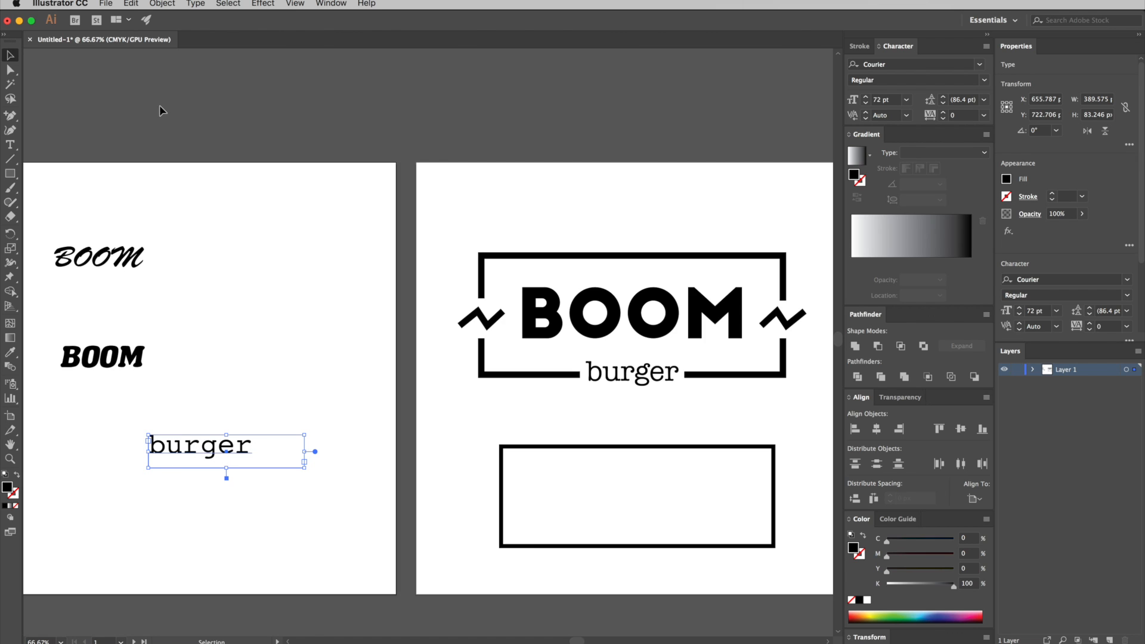
Expand the Courier burger text into outlines with Object and Fill enabled, and select the resulting group
{"action": "left_click", "coordinate": [163, 4]}
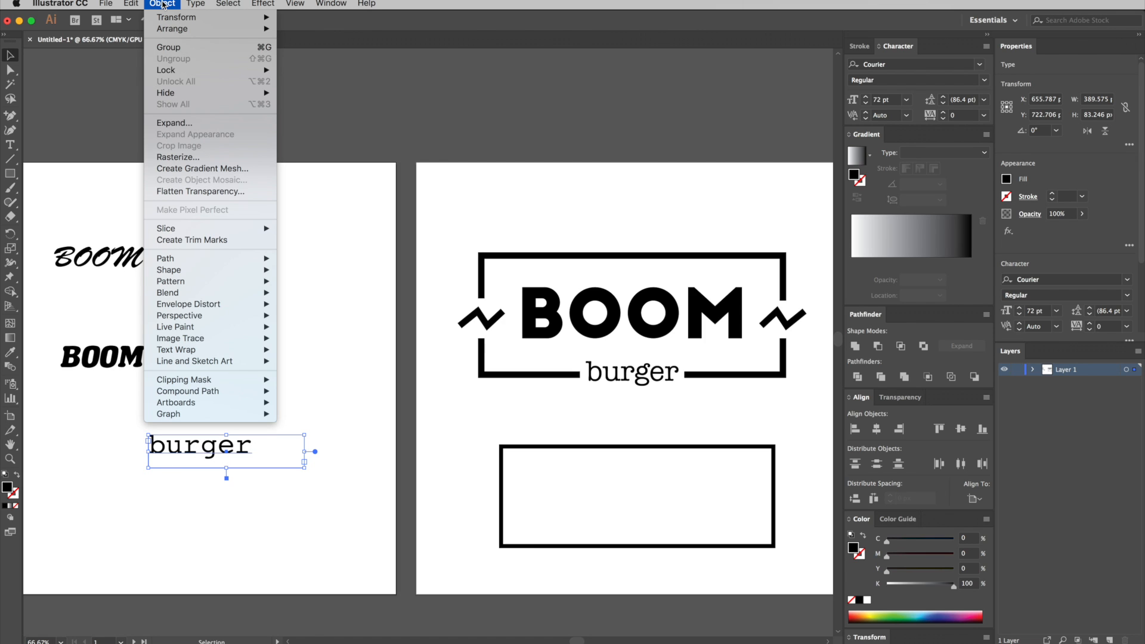
{"action": "left_click", "coordinate": [186, 125]}
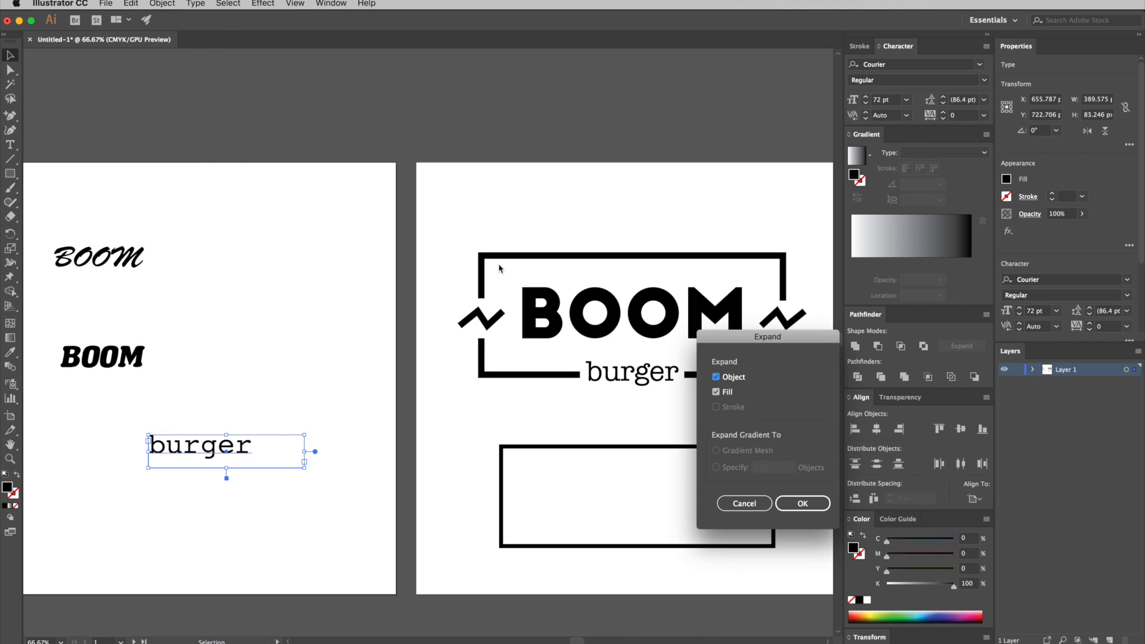
{"action": "left_click_drag", "start_coordinate": [768, 342], "coordinate": [353, 247]}
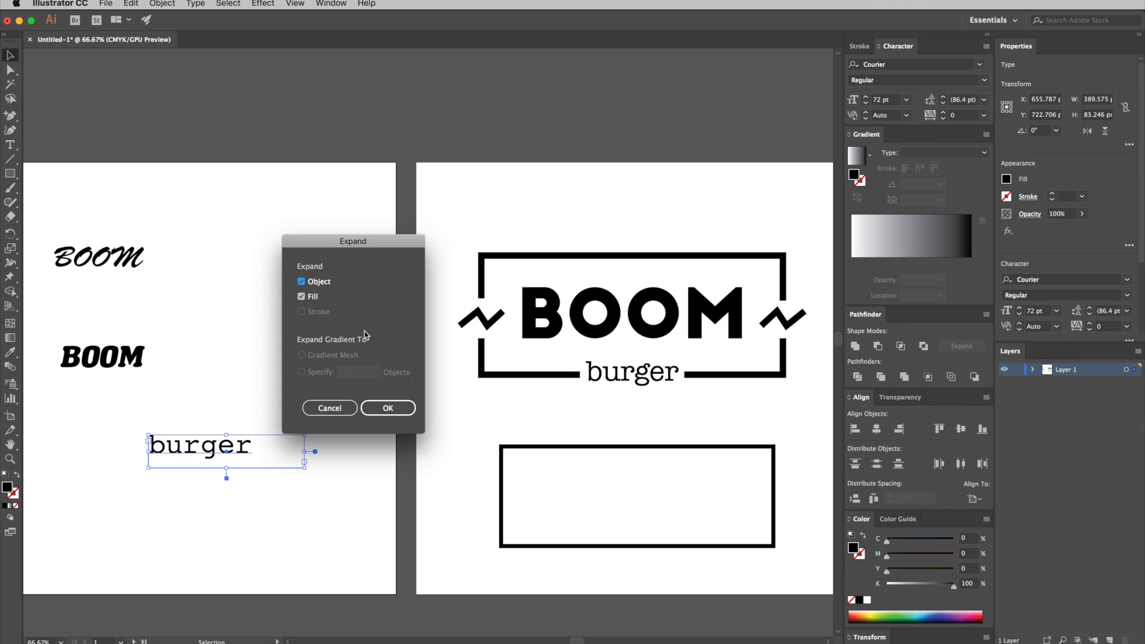
{"action": "left_click", "coordinate": [394, 411]}
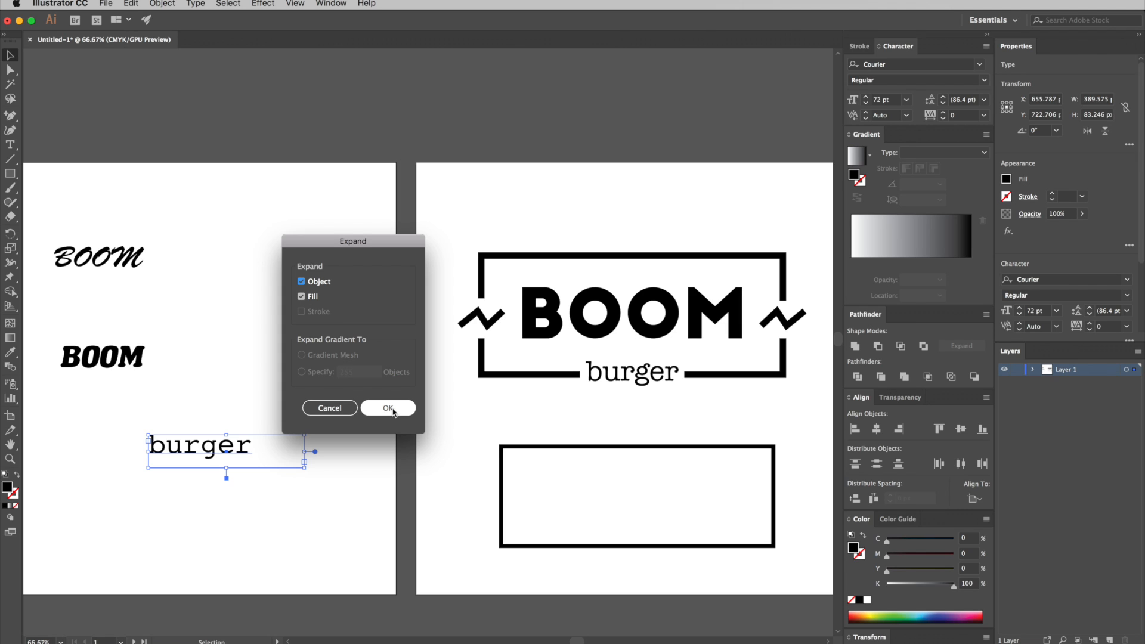
{"action": "left_click", "coordinate": [389, 409]}
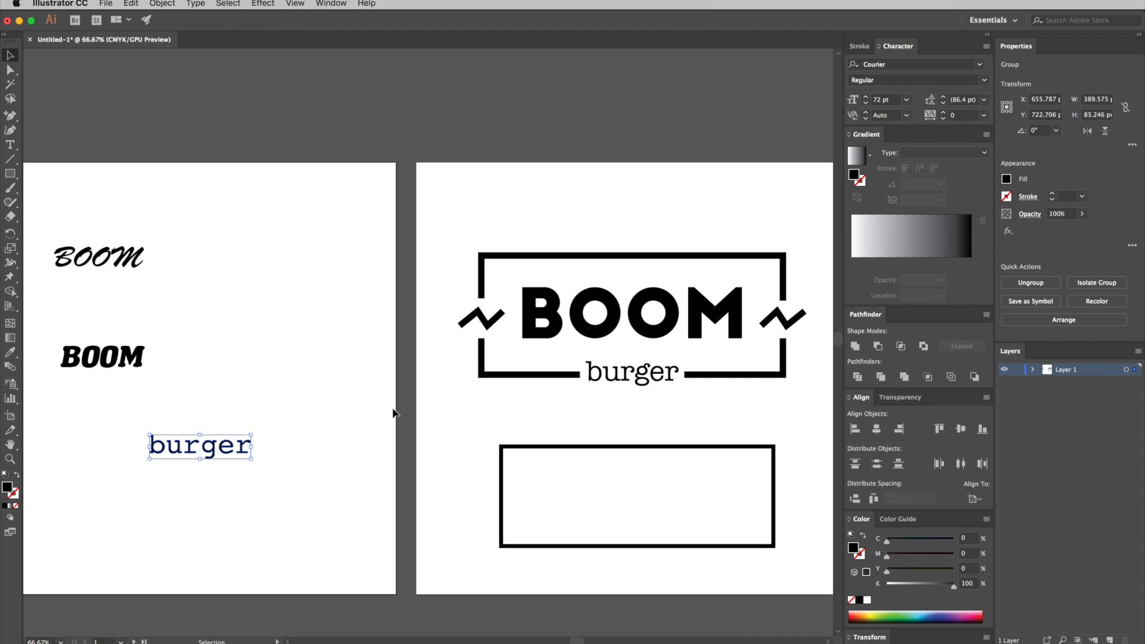
{"action": "left_click", "coordinate": [339, 428]}
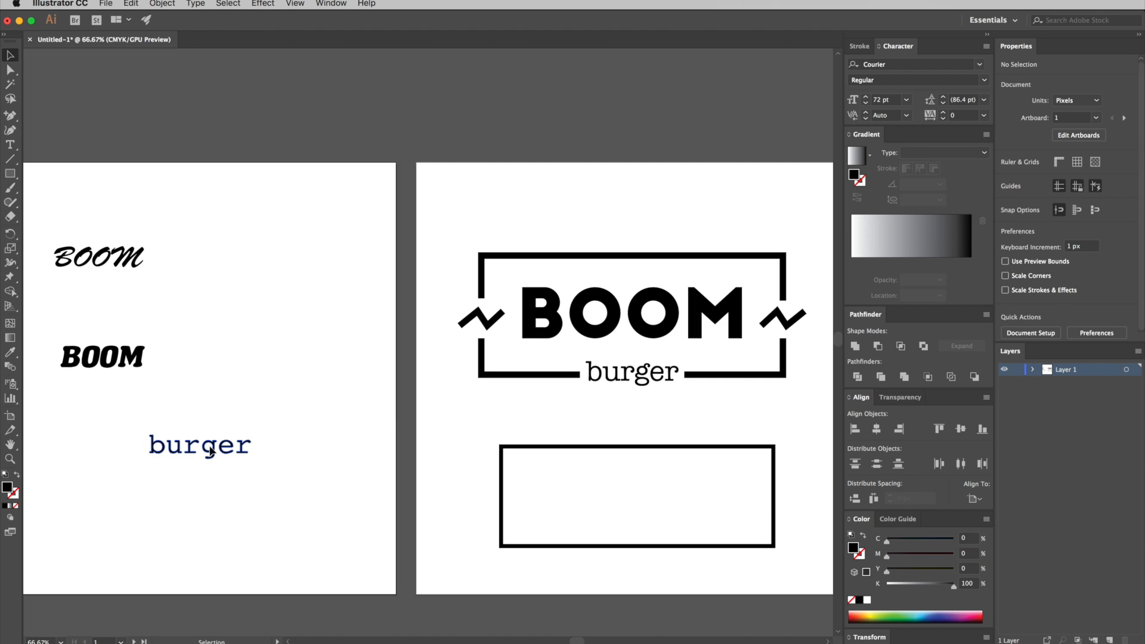
{"action": "left_click", "coordinate": [245, 444]}
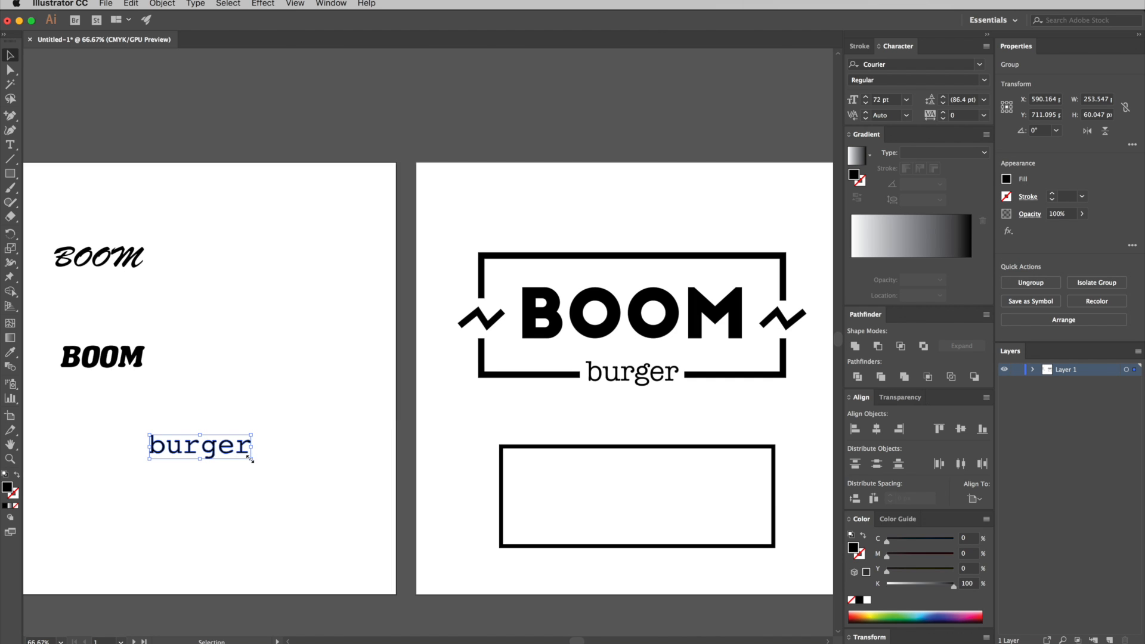
Enlarge the outlined burger text to about twice its size and try selecting its individual letters with Direct Selection
{"action": "left_click_drag", "start_coordinate": [251, 460], "coordinate": [343, 481]}
{"action": "left_click", "coordinate": [307, 382]}
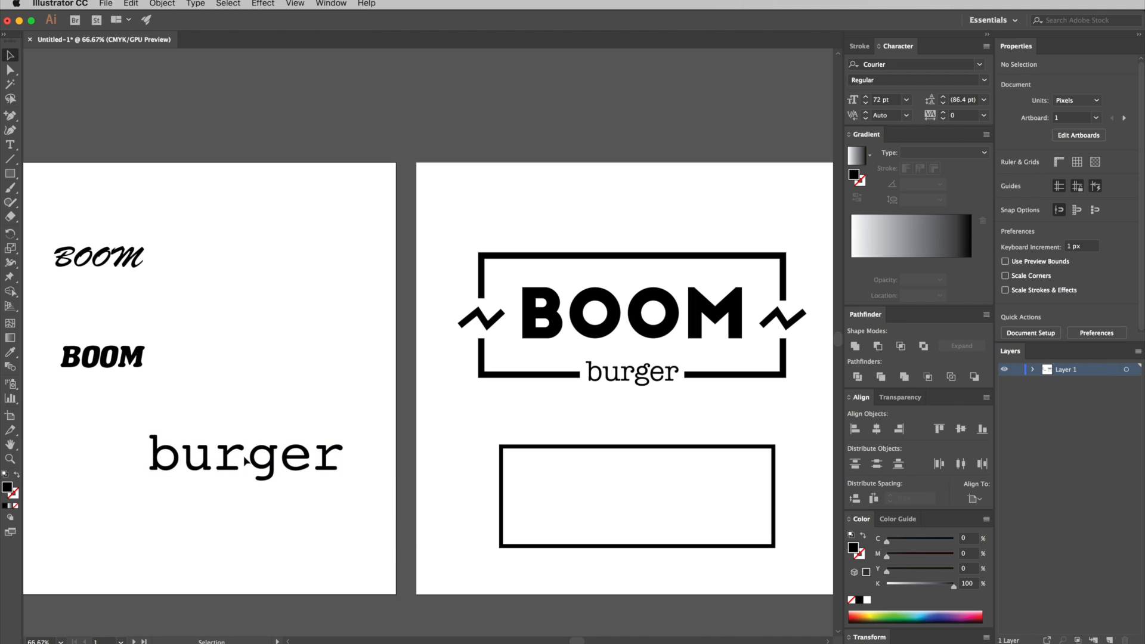
{"action": "key", "text": "a"}
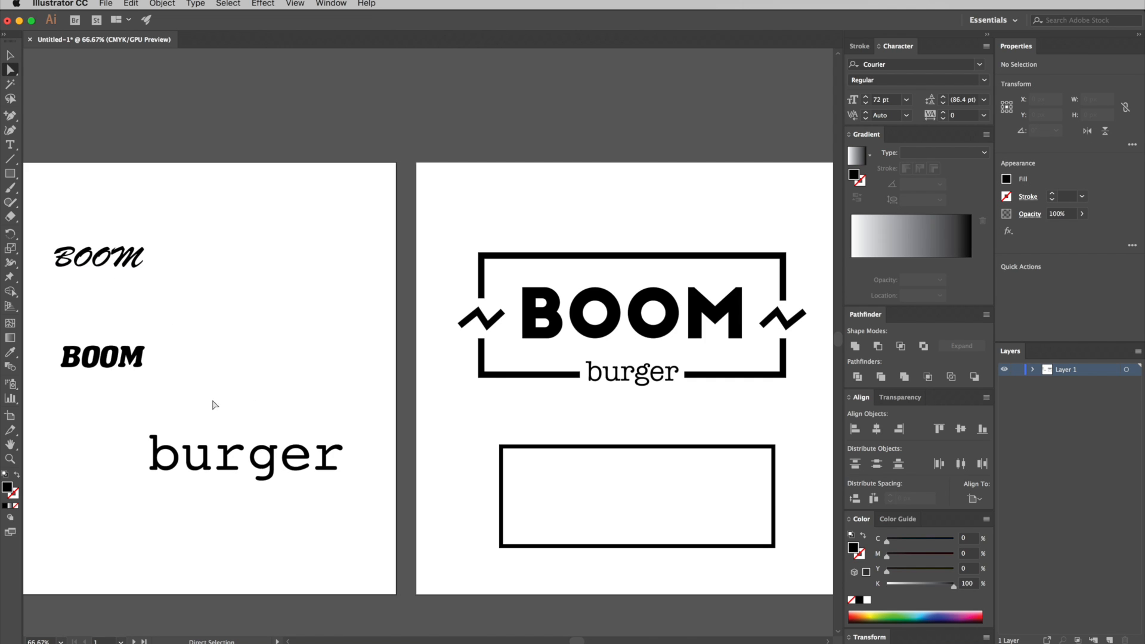
{"action": "left_click", "coordinate": [271, 463]}
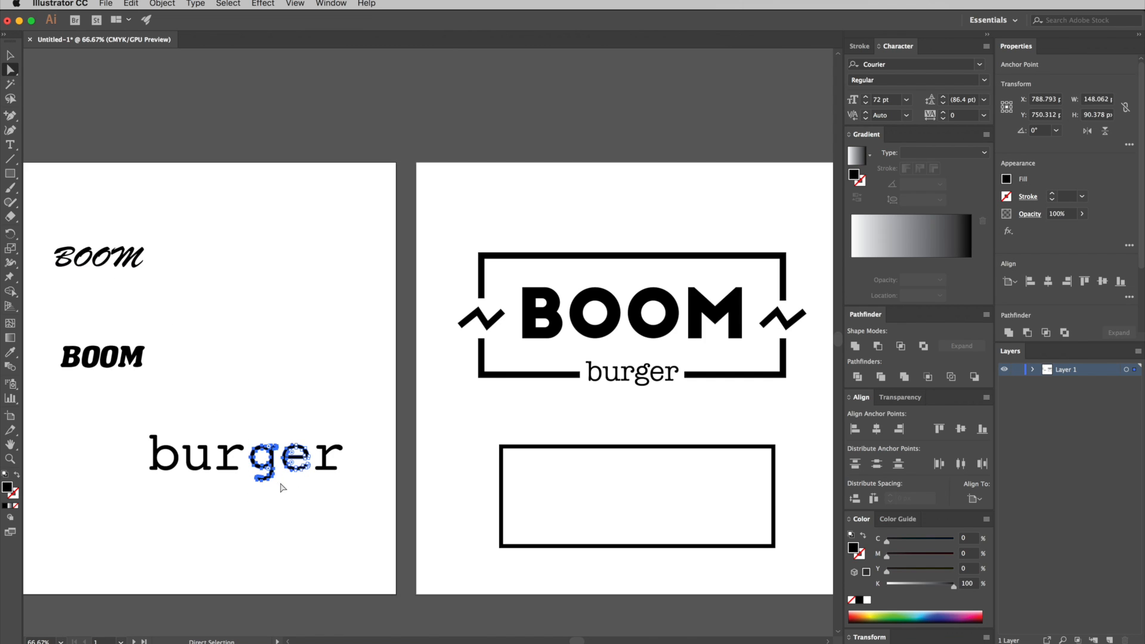
{"action": "key", "text": "v"}
{"action": "key", "text": "a"}
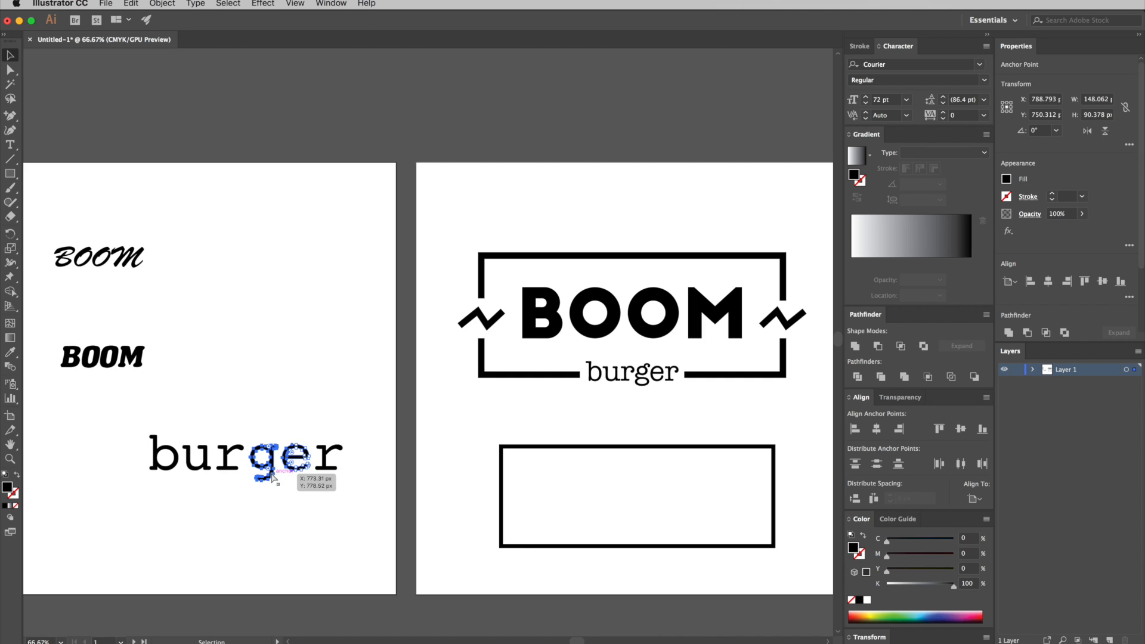
{"action": "left_click", "coordinate": [273, 427]}
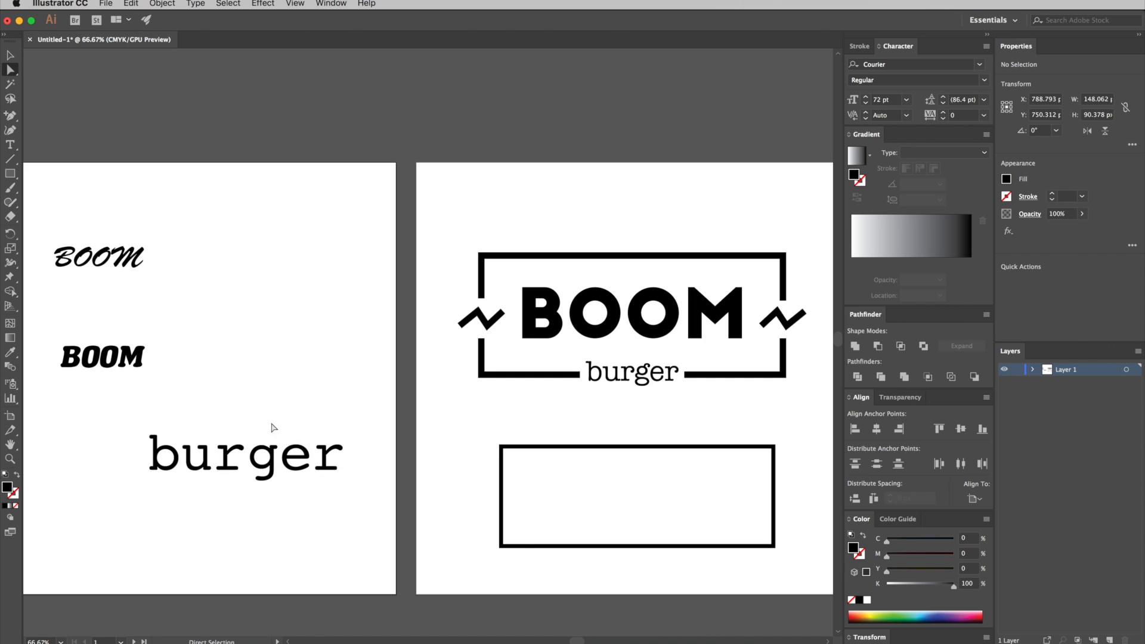
Move the outlined burger text onto the lower frame's bottom edge on the second artboard and shrink it to about half its size
{"action": "key", "text": "v"}
{"action": "left_click_drag", "start_coordinate": [111, 419], "coordinate": [650, 556]}
{"action": "left_click", "coordinate": [635, 571]}
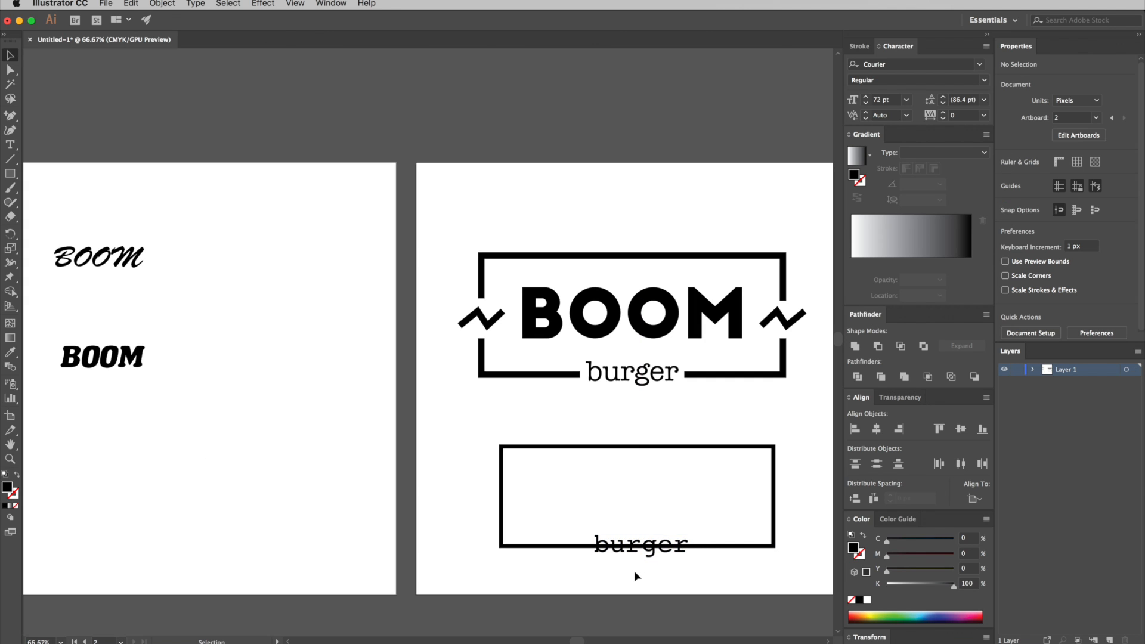
Add two anchor points with the Pen tool on the lower frame's bottom edge, one on each side of the burger text
{"action": "left_click", "coordinate": [584, 550]}
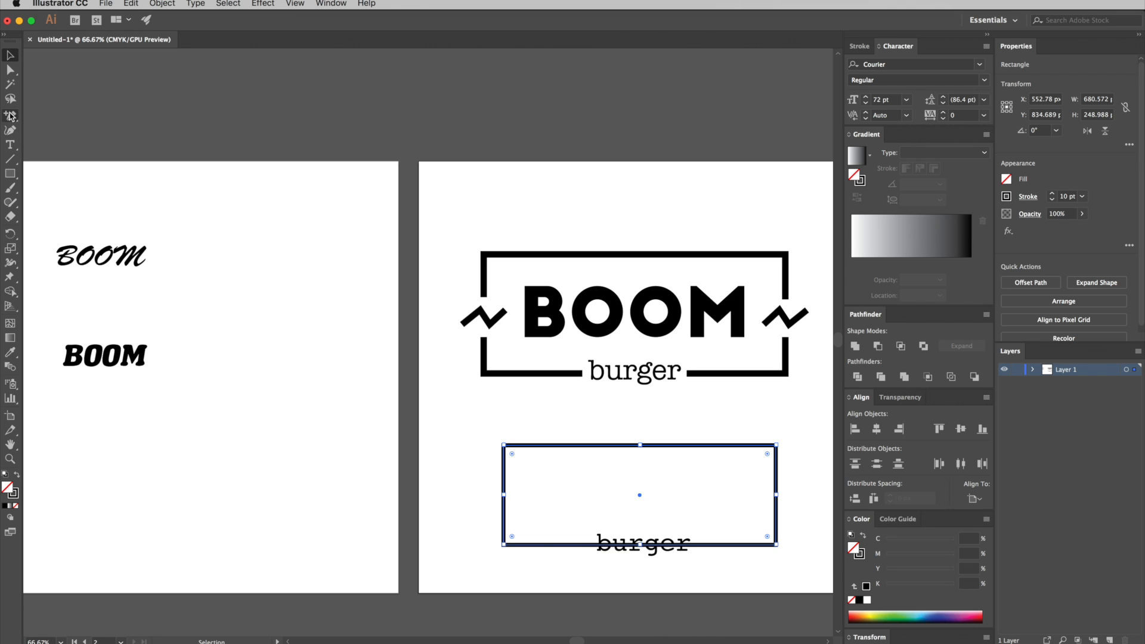
{"action": "left_click_drag", "start_coordinate": [11, 116], "coordinate": [36, 116]}
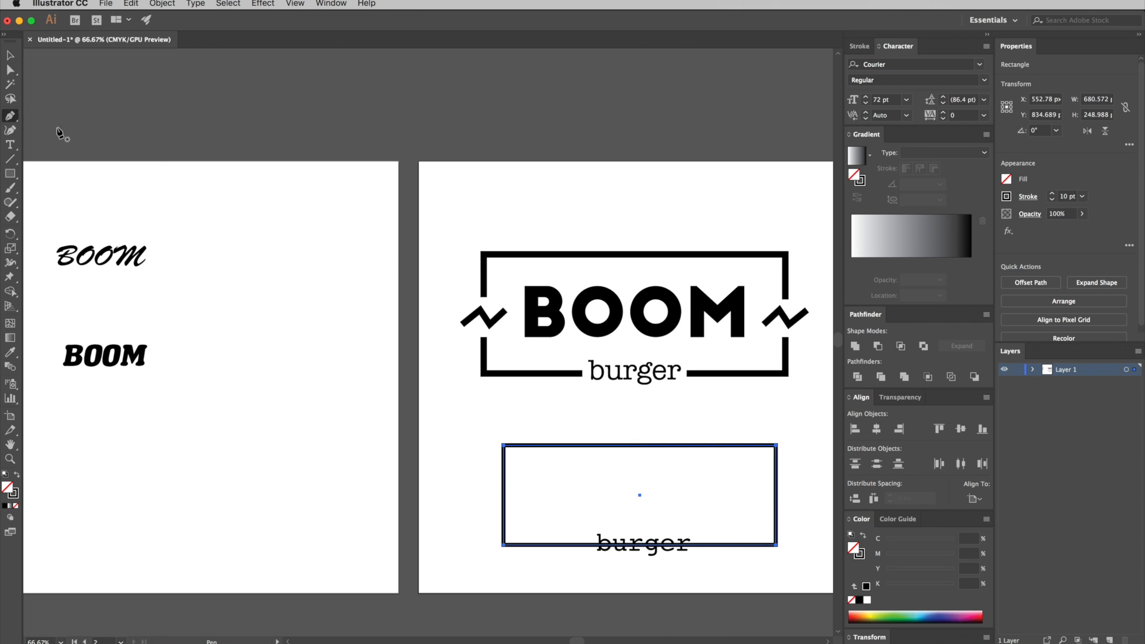
{"action": "left_click", "coordinate": [589, 545]}
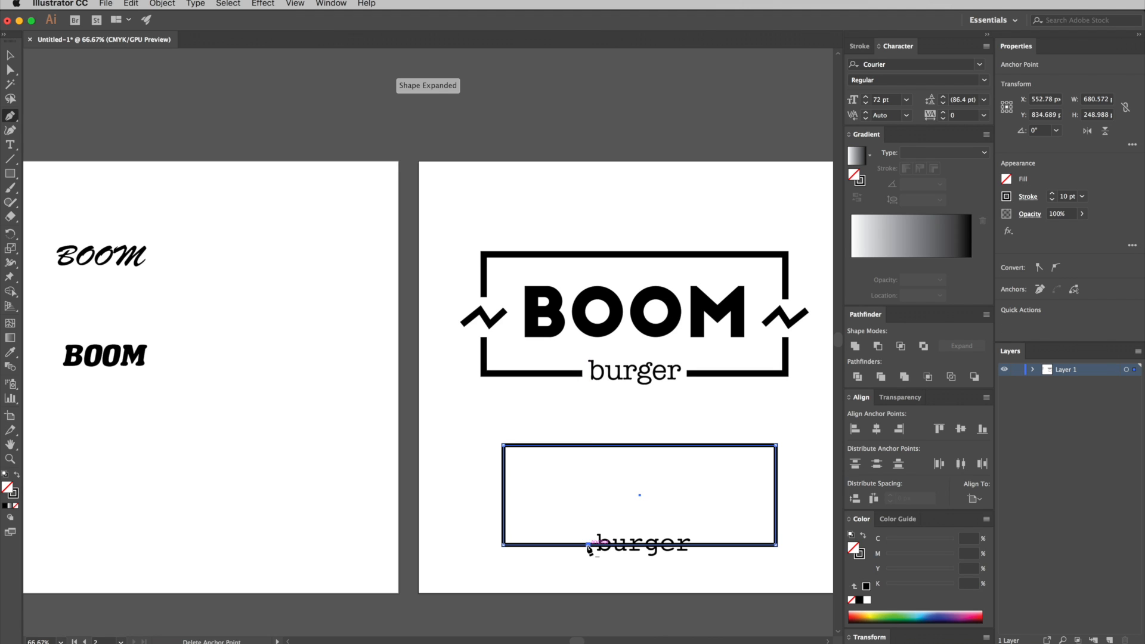
{"action": "left_click", "coordinate": [701, 546]}
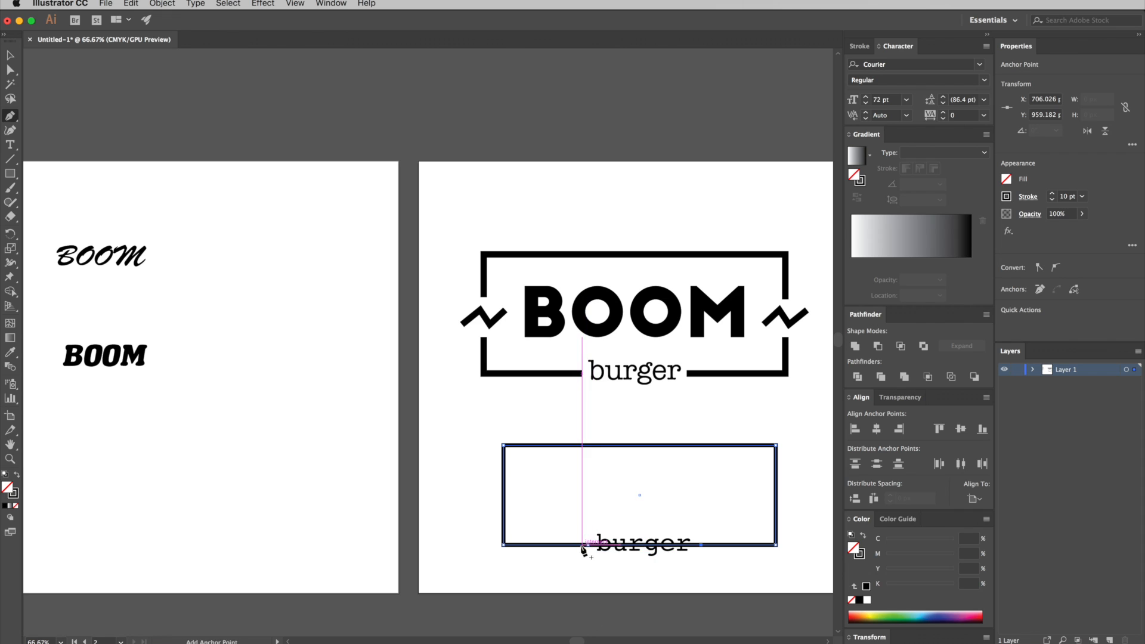
Delete the segment of the lower frame between the two added anchor points behind the burger text
{"action": "key", "text": "a"}
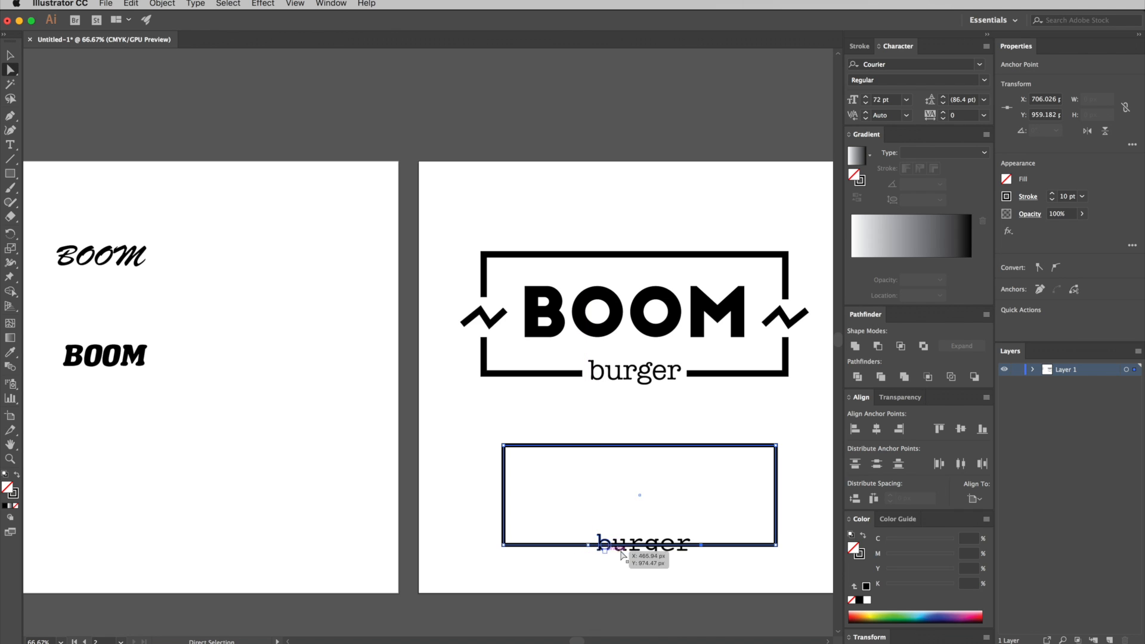
{"action": "left_click", "coordinate": [637, 572]}
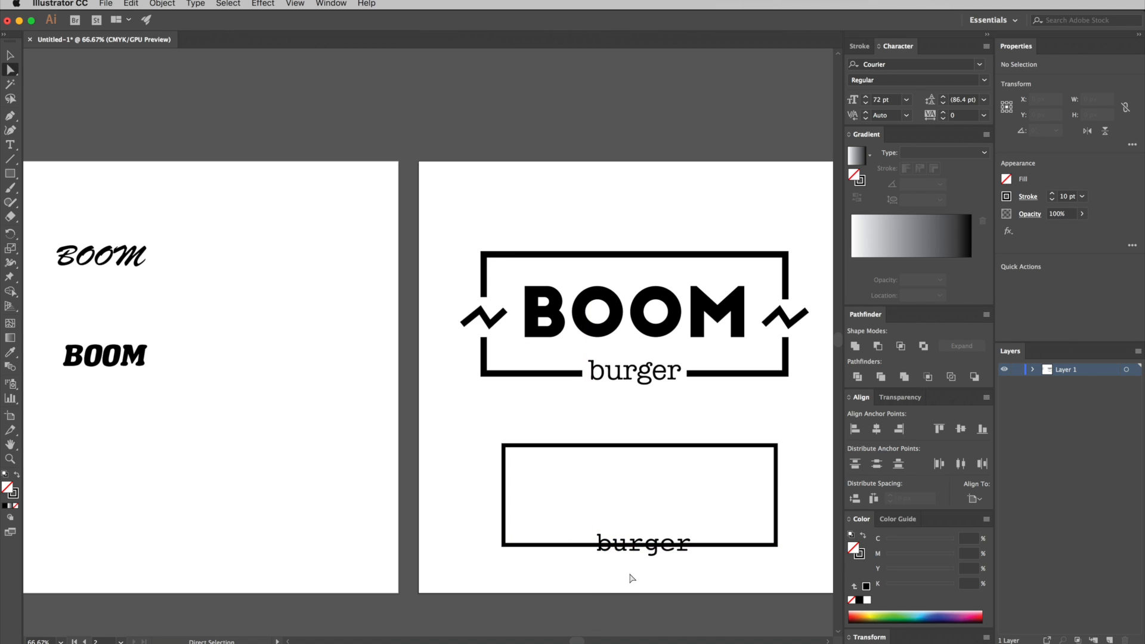
{"action": "left_click", "coordinate": [694, 545]}
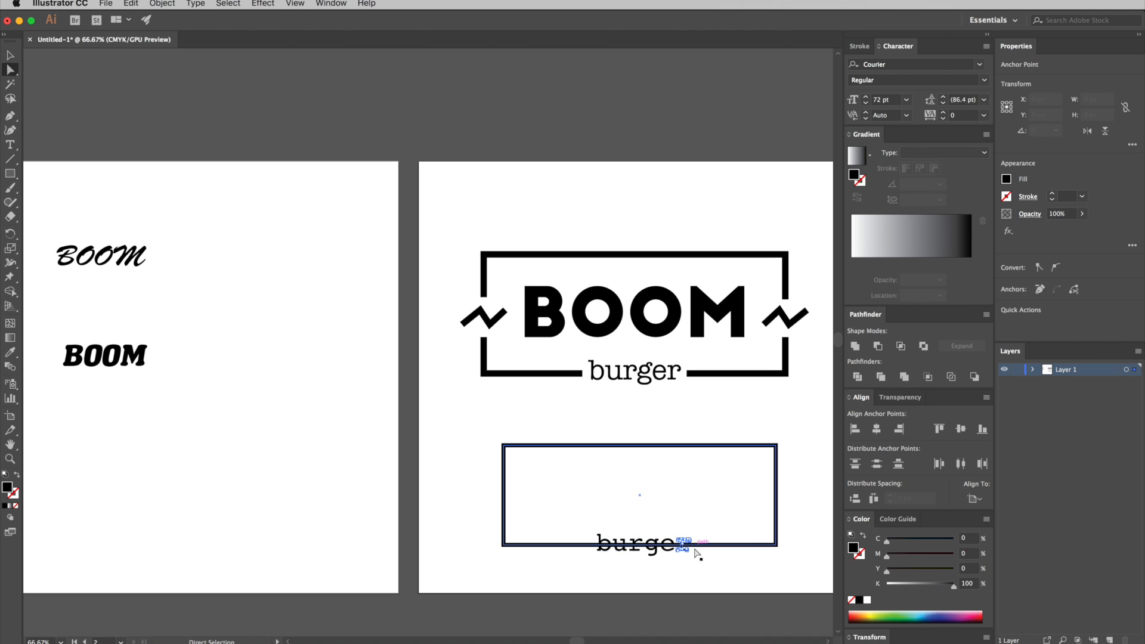
{"action": "left_click", "coordinate": [688, 582]}
{"action": "key", "text": "super+equal"}
{"action": "key", "text": "super+equal"}
{"action": "key", "text": "super+equal"}
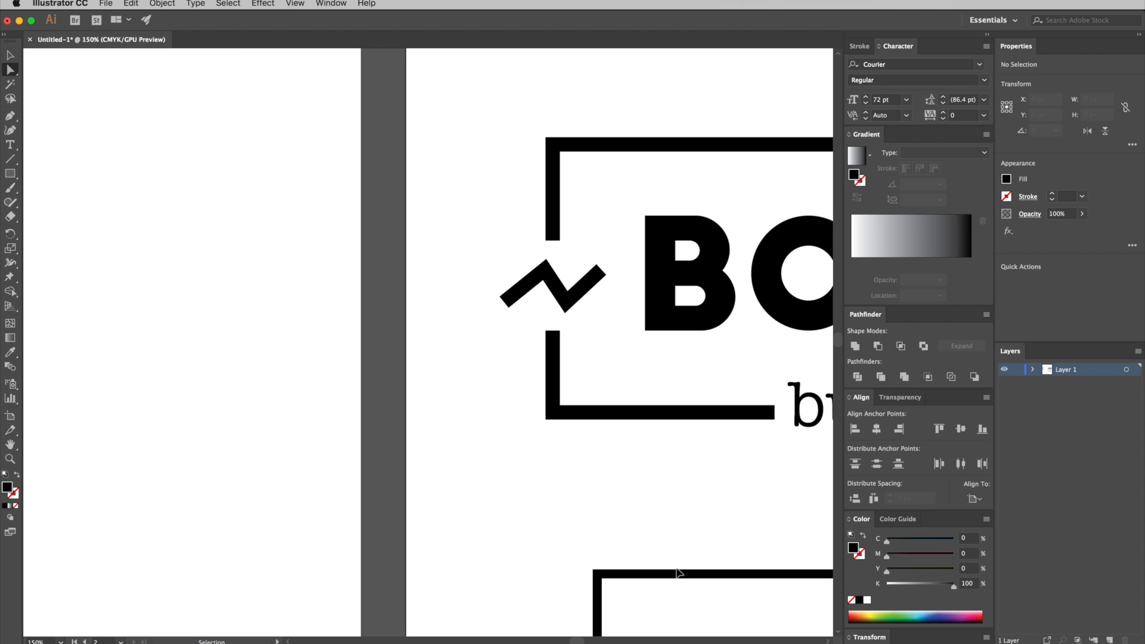
{"action": "scroll", "coordinate": [687, 568], "scroll_direction": "down", "scroll_amount": 10}
{"action": "scroll", "coordinate": [687, 567], "scroll_direction": "right", "scroll_amount": 3}
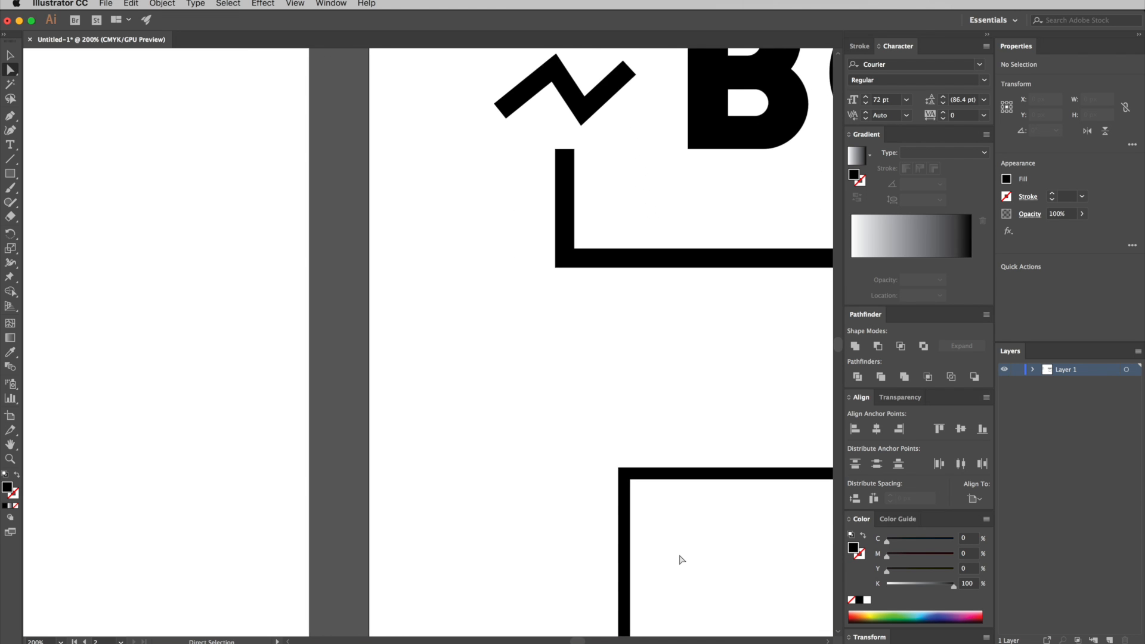
{"action": "scroll", "coordinate": [682, 554], "scroll_direction": "down", "scroll_amount": 3}
{"action": "scroll", "coordinate": [683, 555], "scroll_direction": "right", "scroll_amount": 4}
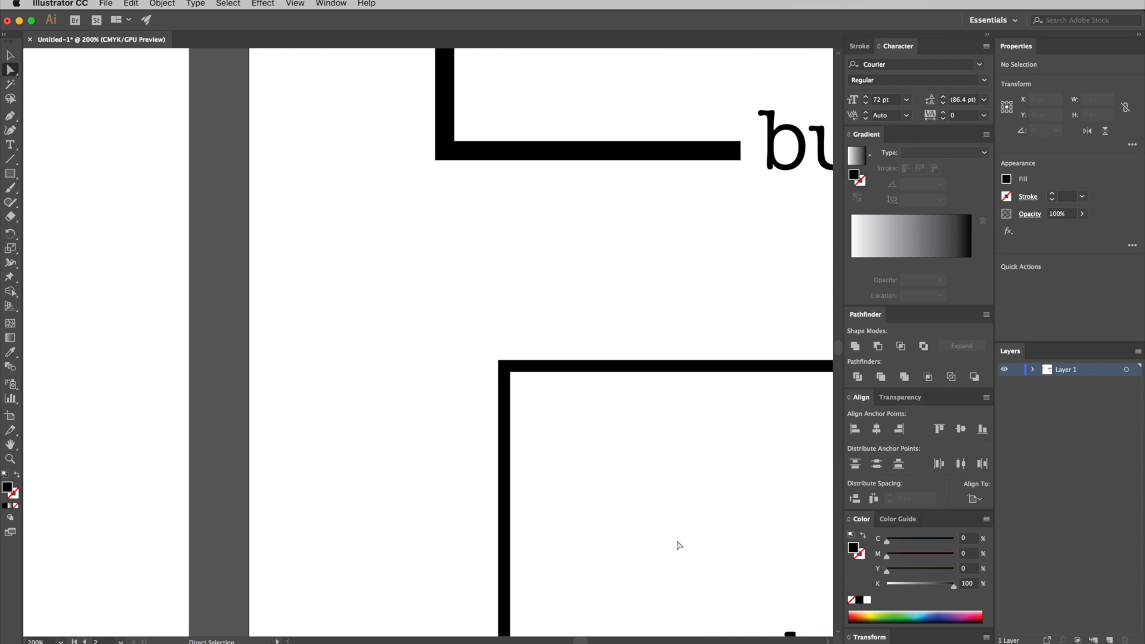
{"action": "scroll", "coordinate": [681, 537], "scroll_direction": "down", "scroll_amount": 3}
{"action": "scroll", "coordinate": [681, 537], "scroll_direction": "right", "scroll_amount": 5}
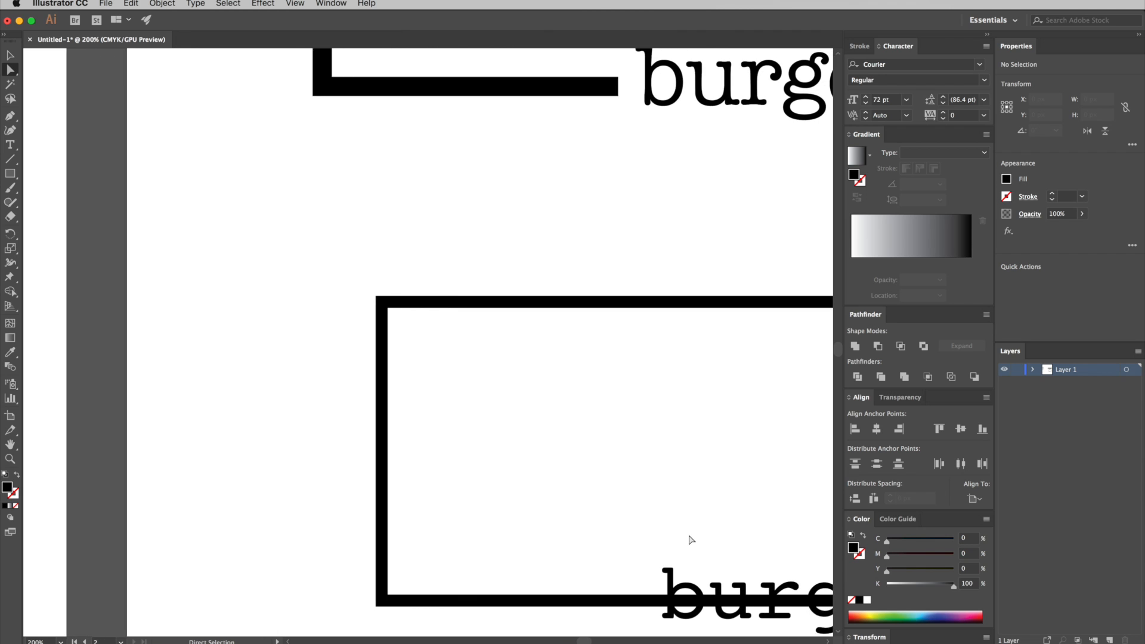
{"action": "scroll", "coordinate": [690, 540], "scroll_direction": "down", "scroll_amount": 8}
{"action": "scroll", "coordinate": [689, 540], "scroll_direction": "right", "scroll_amount": 2}
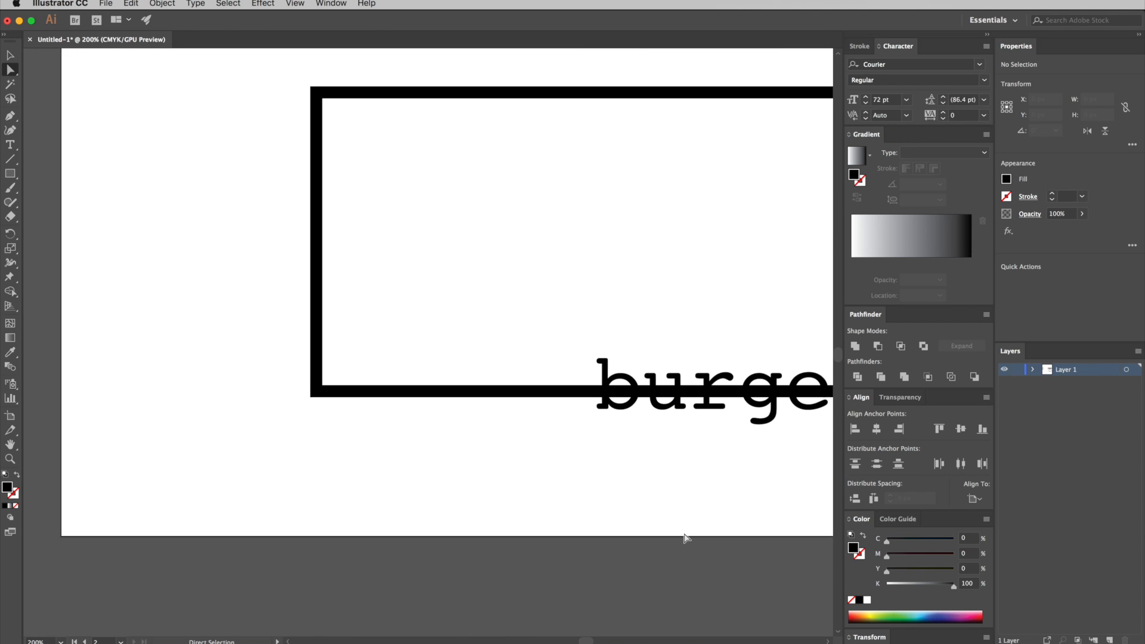
{"action": "scroll", "coordinate": [685, 538], "scroll_direction": "down", "scroll_amount": 5}
{"action": "scroll", "coordinate": [678, 394], "scroll_direction": "right", "scroll_amount": 3}
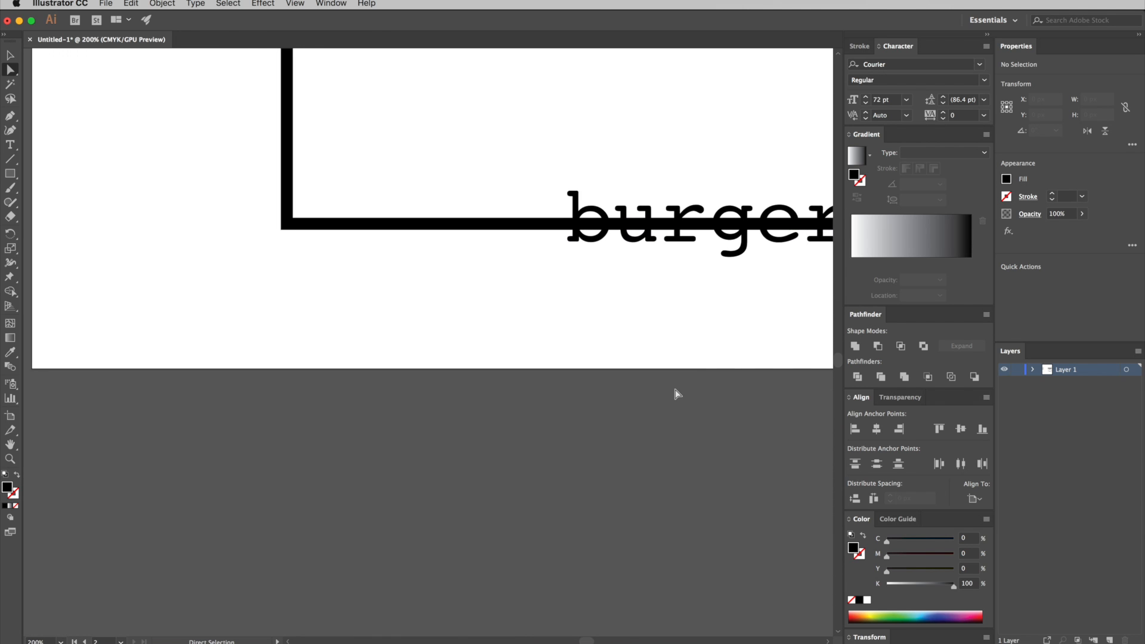
{"action": "scroll", "coordinate": [678, 395], "scroll_direction": "right", "scroll_amount": 5}
{"action": "scroll", "coordinate": [676, 395], "scroll_direction": "down", "scroll_amount": 2}
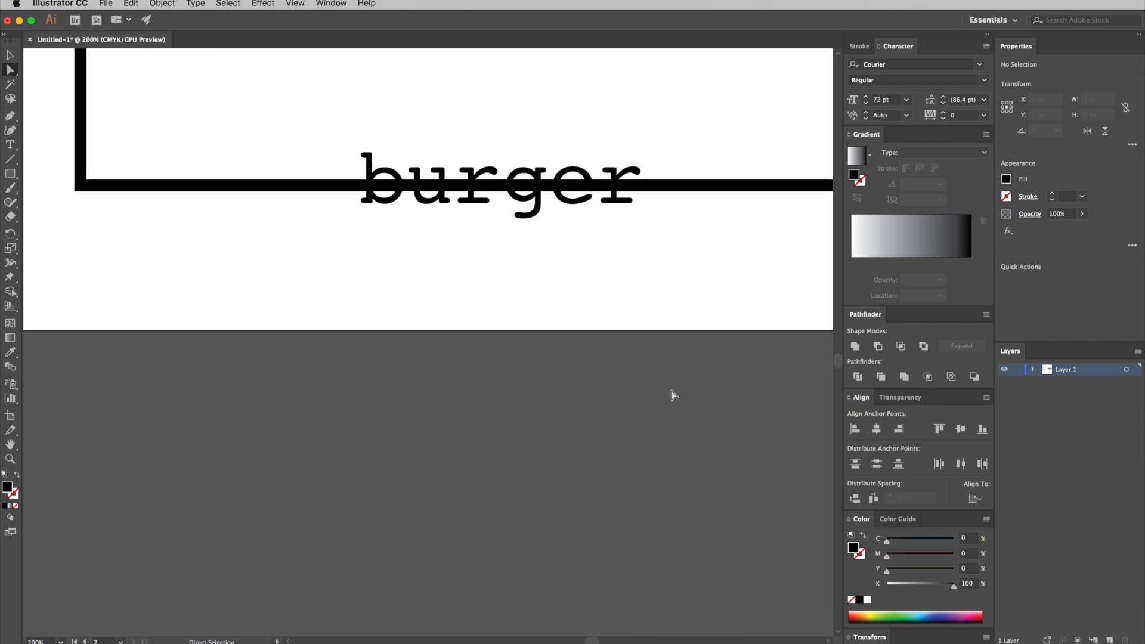
{"action": "scroll", "coordinate": [673, 397], "scroll_direction": "right", "scroll_amount": 3}
{"action": "scroll", "coordinate": [672, 396], "scroll_direction": "up", "scroll_amount": 6}
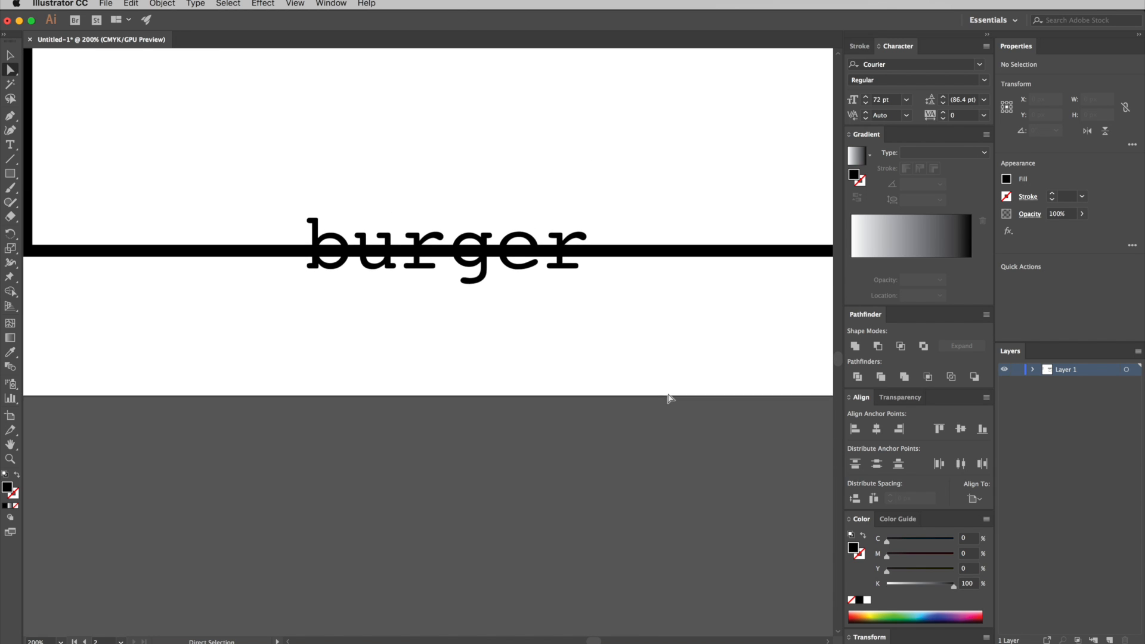
{"action": "scroll", "coordinate": [409, 318], "scroll_direction": "up", "scroll_amount": 2}
{"action": "scroll", "coordinate": [409, 318], "scroll_direction": "left", "scroll_amount": 2}
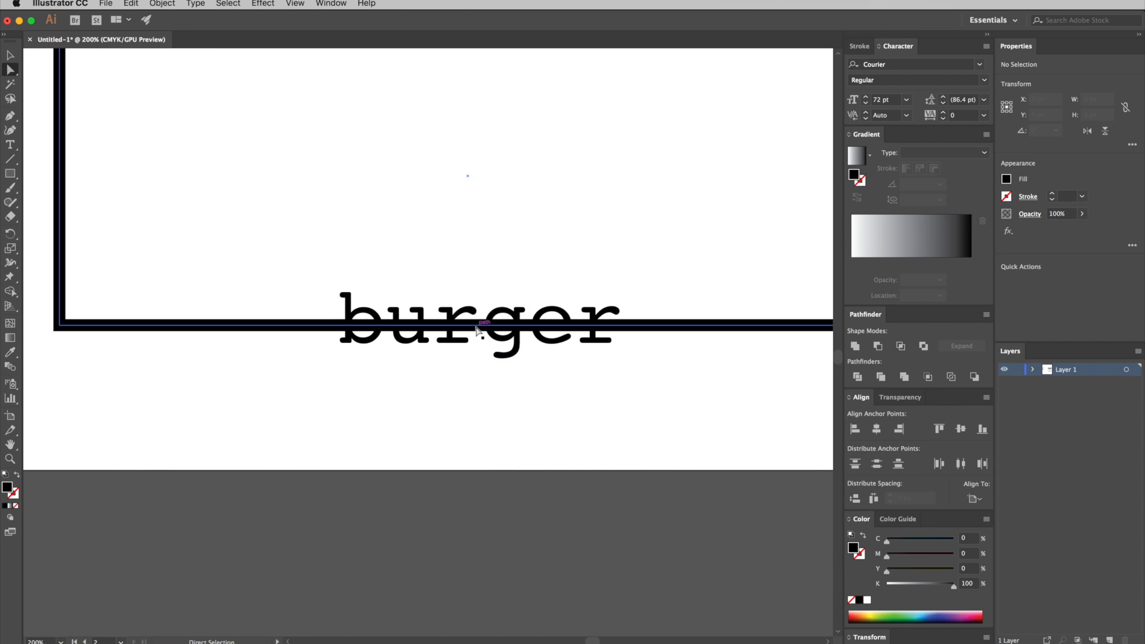
{"action": "left_click", "coordinate": [477, 330]}
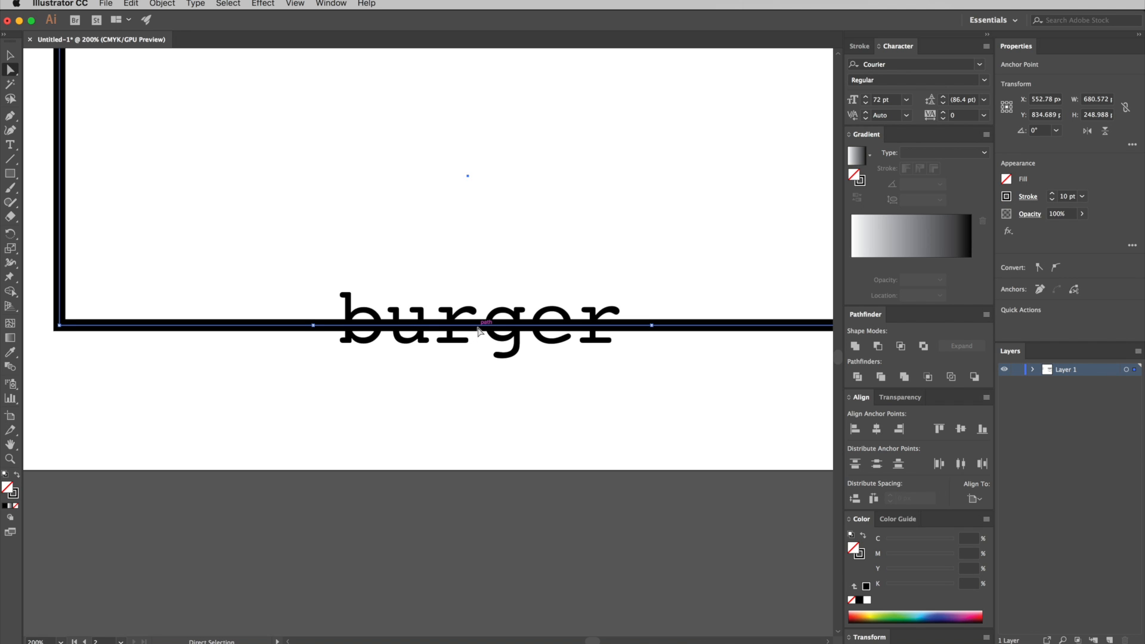
{"action": "key", "text": "Delete"}
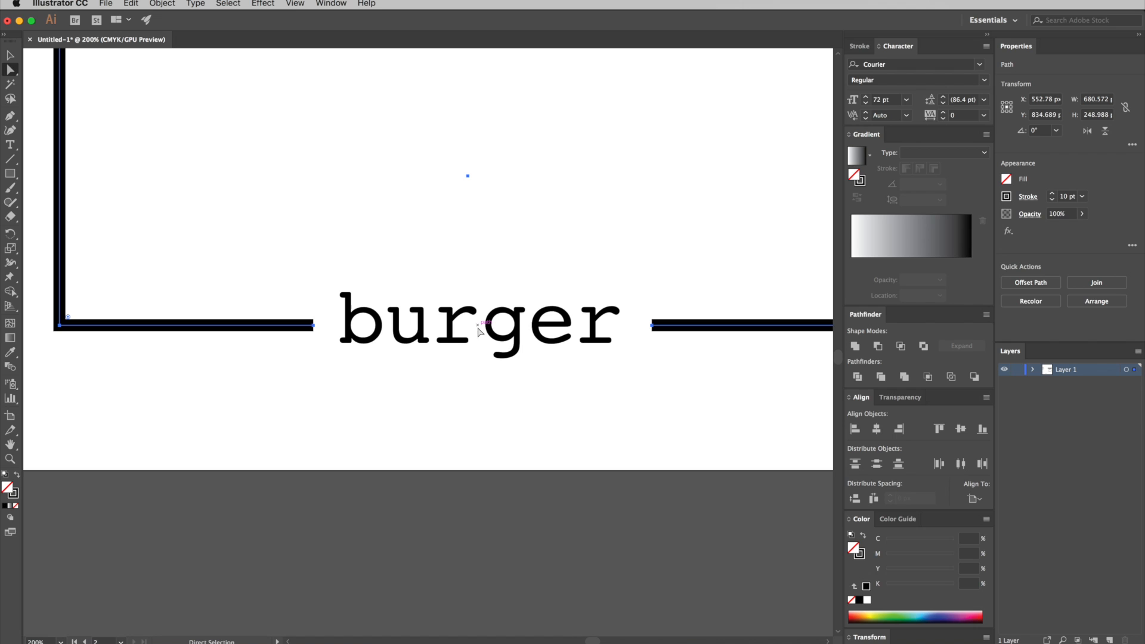
Close the gap in the frame's bottom edge again by joining its open ends, and deselect the frame
{"action": "scroll", "coordinate": [466, 421], "scroll_direction": "right", "scroll_amount": 1}
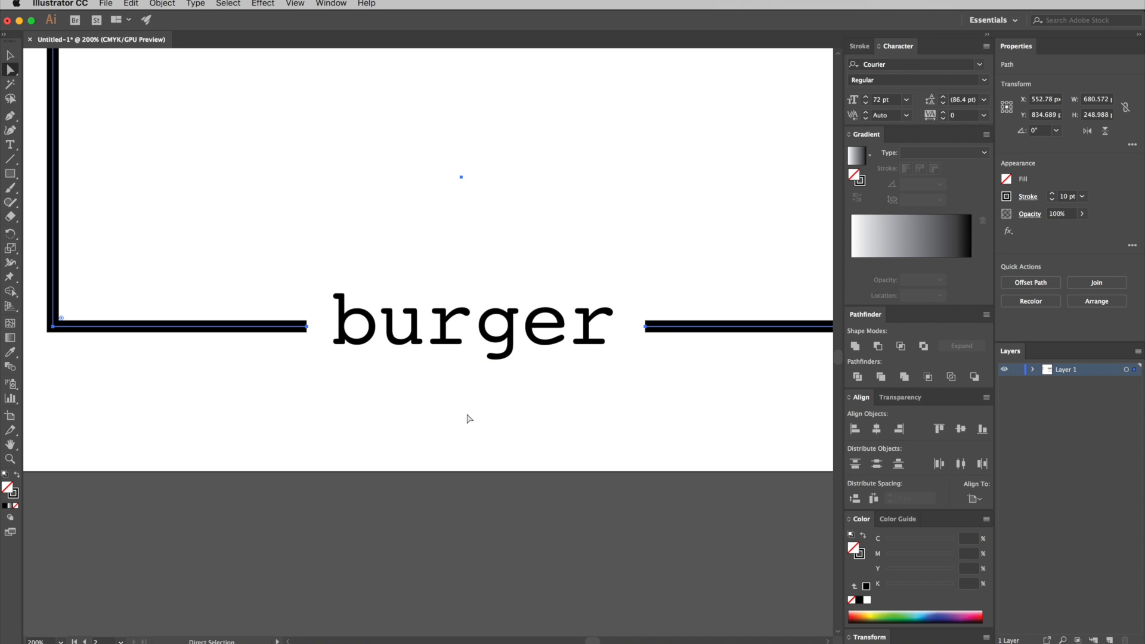
{"action": "key", "text": "super+j"}
{"action": "left_click", "coordinate": [469, 424]}
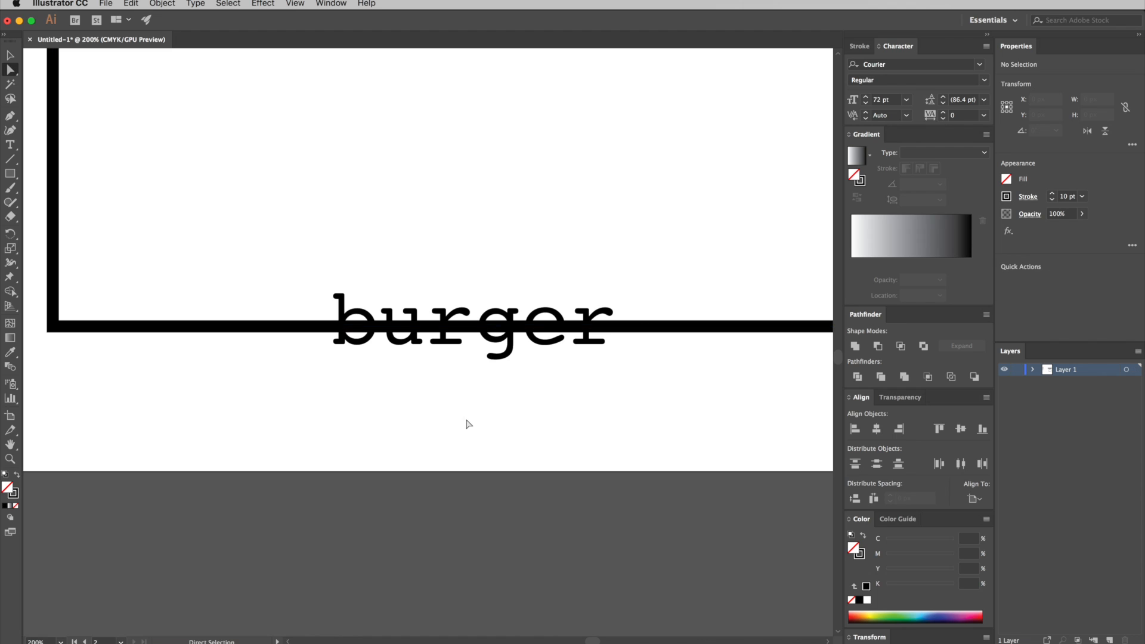
Try deleting the bottom-edge segment to the left of the burger text, and undo the deletion
{"action": "left_click", "coordinate": [216, 328]}
{"action": "key", "text": "Delete"}
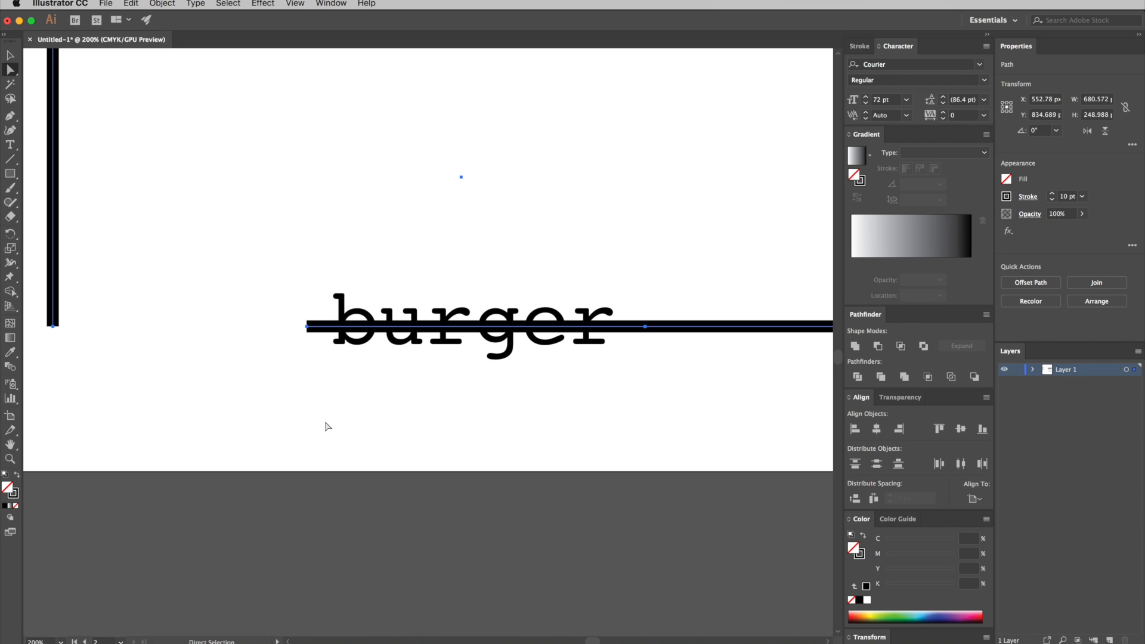
{"action": "key", "text": "super+z"}
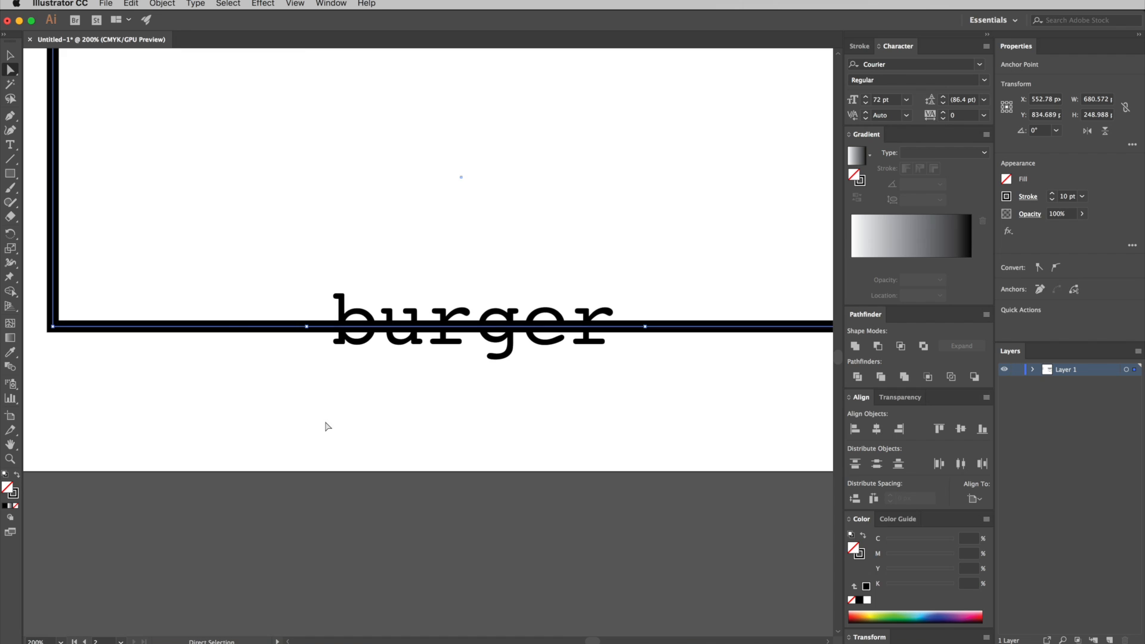
Try removing the middle bottom-edge segment behind the burger text, undo the removal and deselect the frame
{"action": "left_click", "coordinate": [398, 398]}
{"action": "left_click", "coordinate": [582, 327]}
{"action": "key", "text": "Delete"}
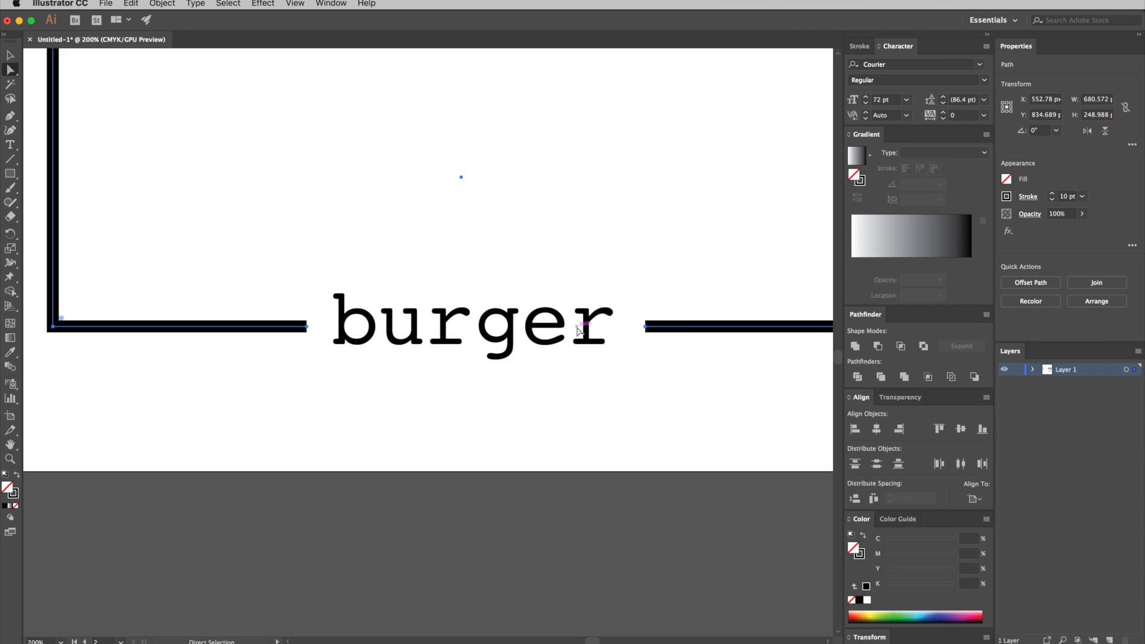
{"action": "left_click", "coordinate": [588, 392]}
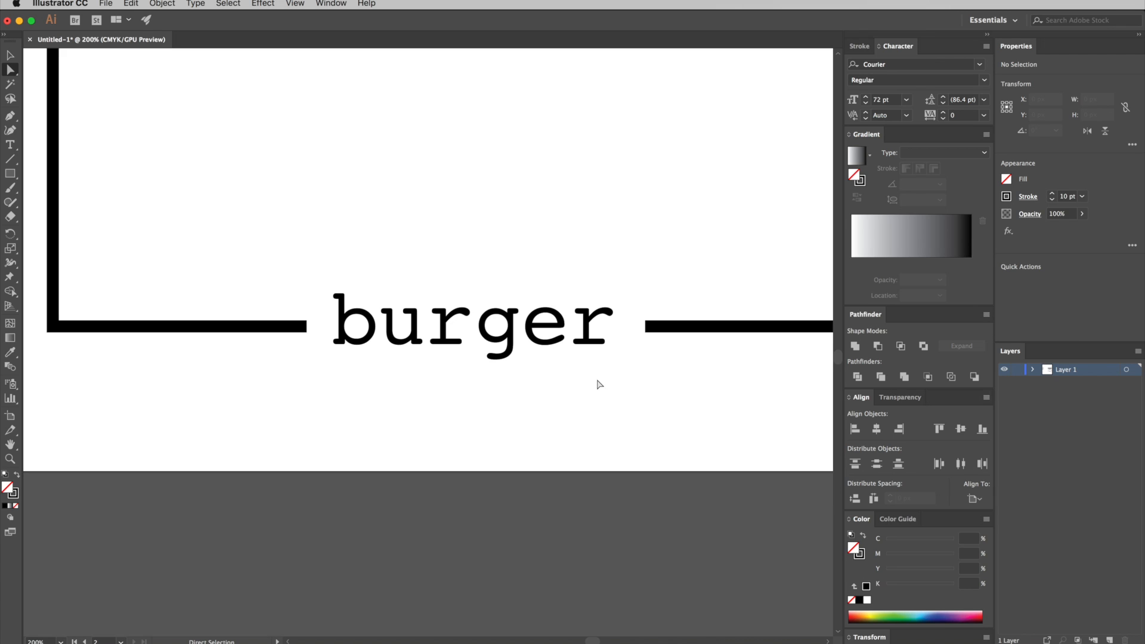
{"action": "key", "text": "super+z"}
{"action": "key", "text": "super+z"}
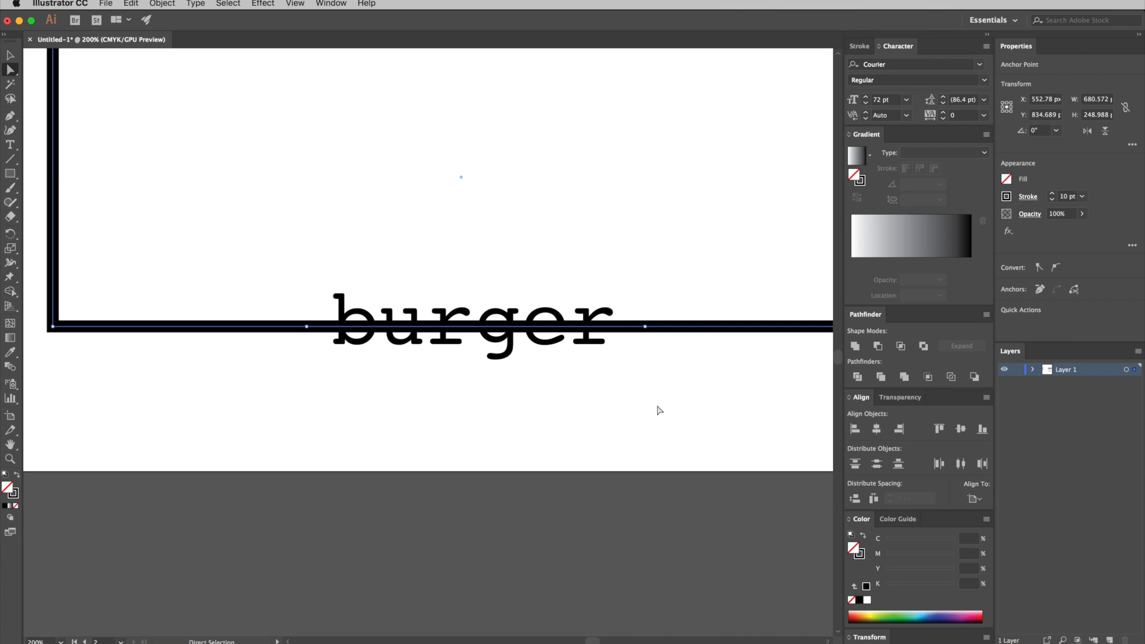
{"action": "left_click", "coordinate": [657, 408]}
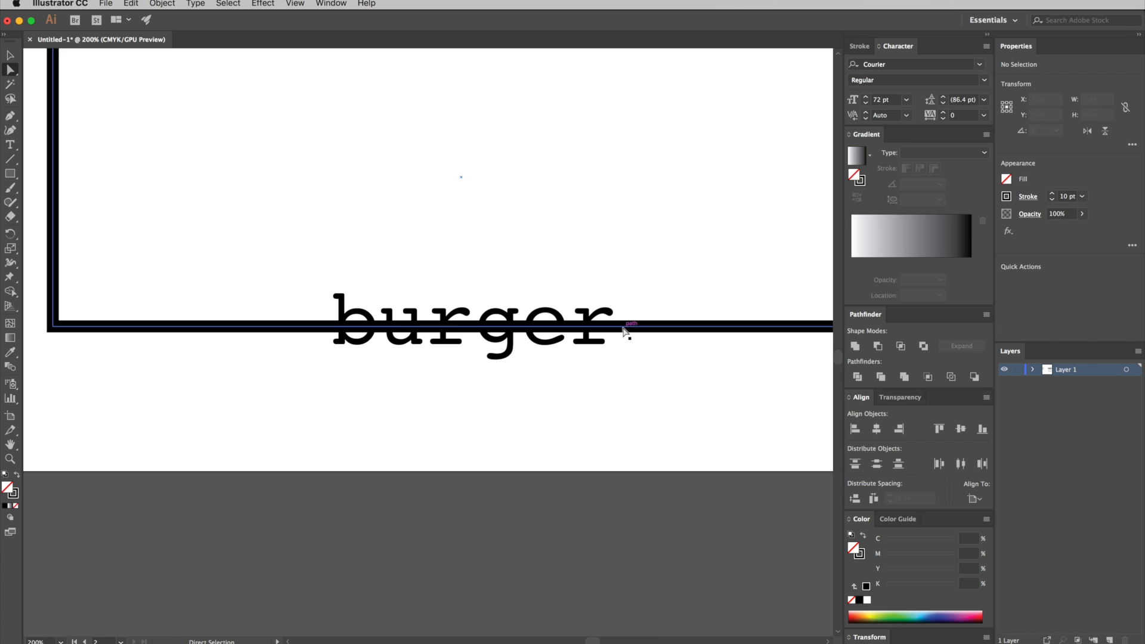
Cut a gap in the lower frame's bottom edge by deleting the segment that runs behind the burger text
{"action": "left_click", "coordinate": [613, 330]}
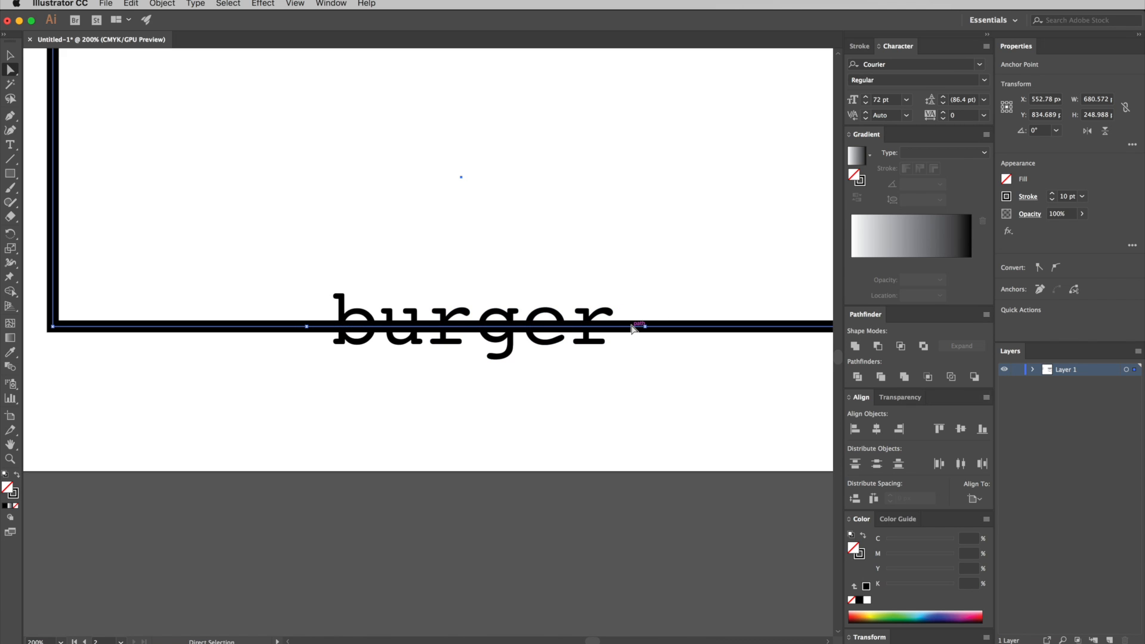
{"action": "key", "text": "Delete"}
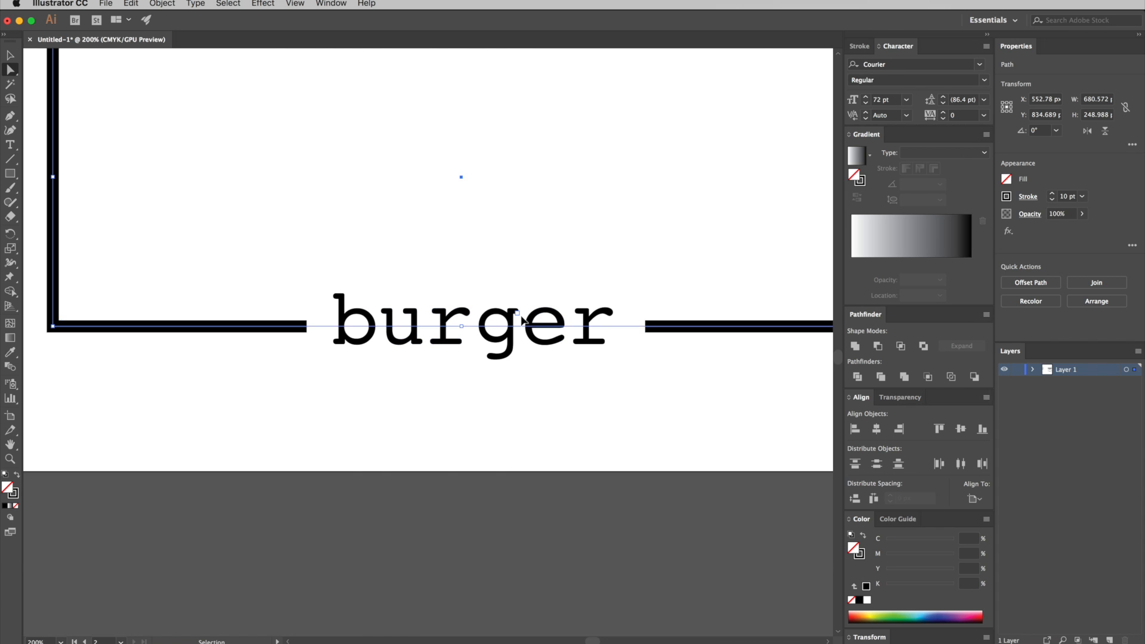
{"action": "key", "text": "super+minus"}
{"action": "key", "text": "super+minus"}
{"action": "key", "text": "super+minus"}
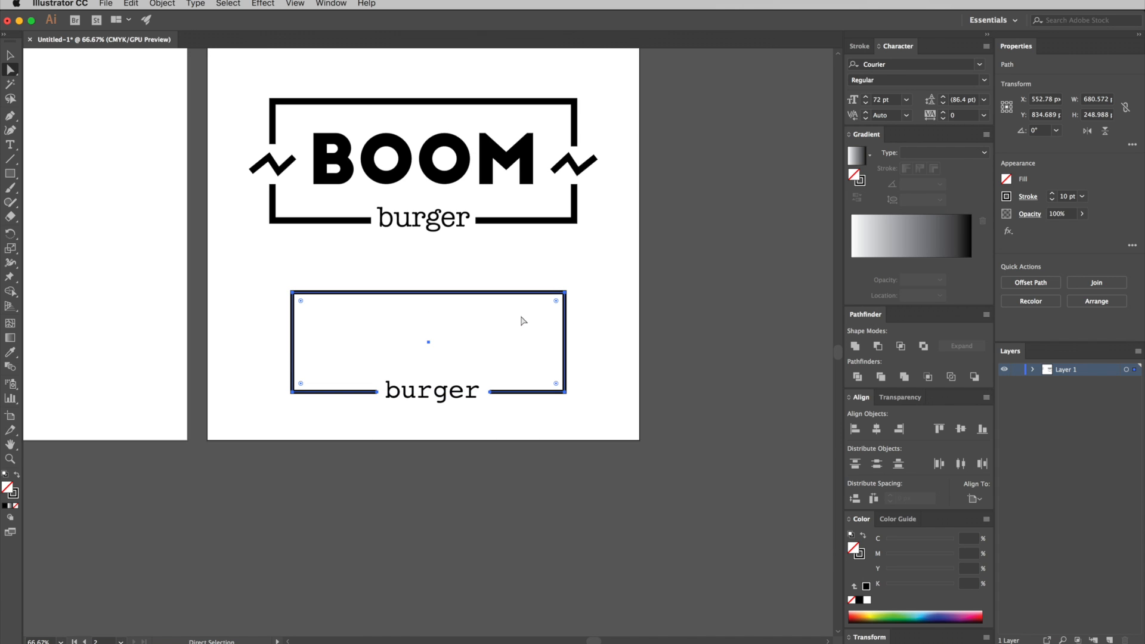
Draw an open four-point zigzag about 115 × 45 px just outside the lower frame's left edge with the Pen tool
{"action": "left_click", "coordinate": [260, 325]}
{"action": "scroll", "coordinate": [260, 325], "scroll_direction": "left", "scroll_amount": 3}
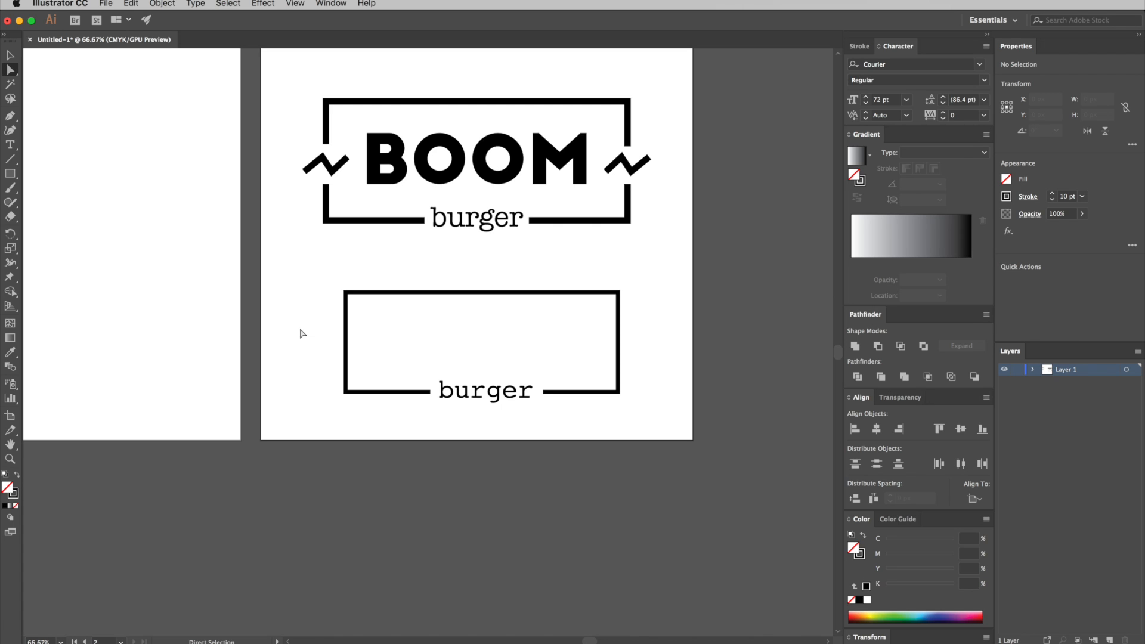
{"action": "key", "text": "p"}
{"action": "left_click", "coordinate": [273, 339]}
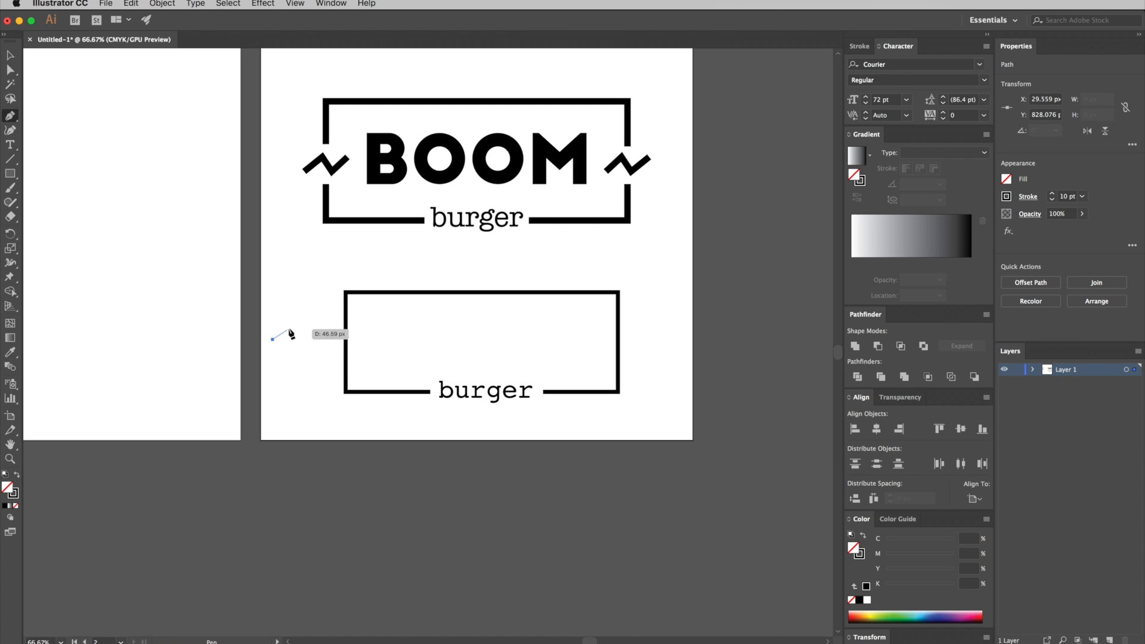
{"action": "left_click", "coordinate": [288, 322]}
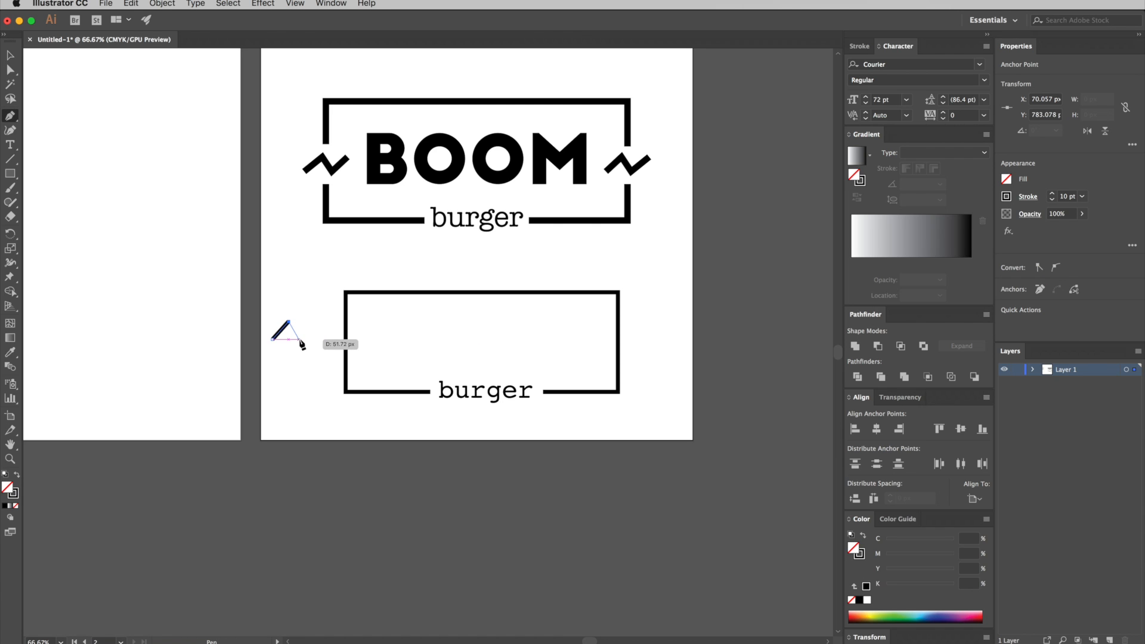
{"action": "left_click", "coordinate": [301, 339]}
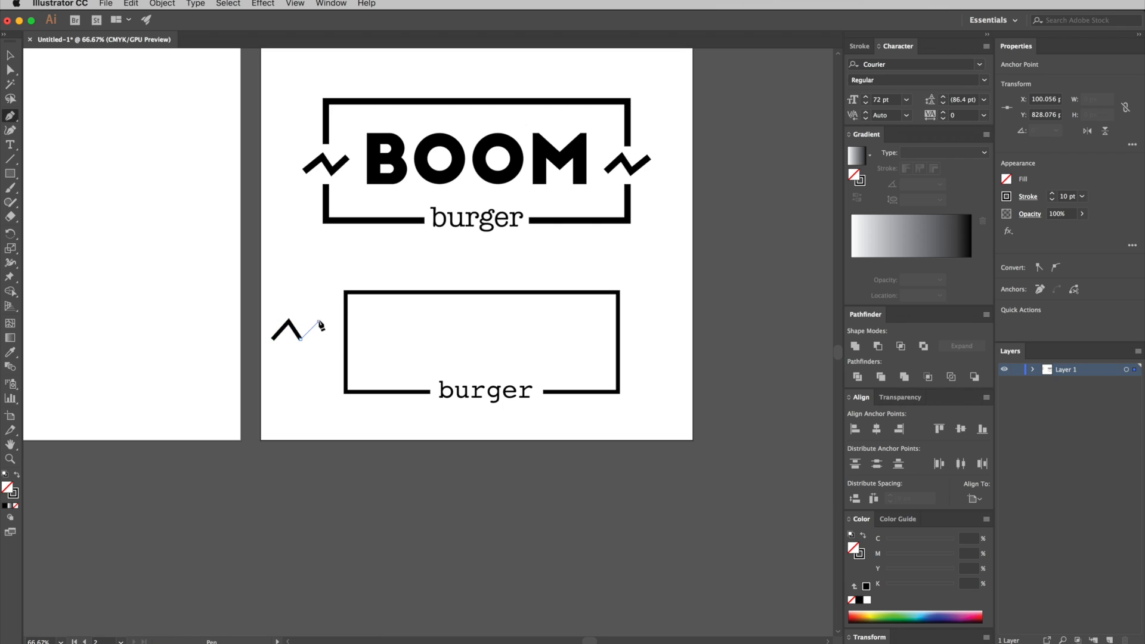
{"action": "left_click", "coordinate": [318, 322]}
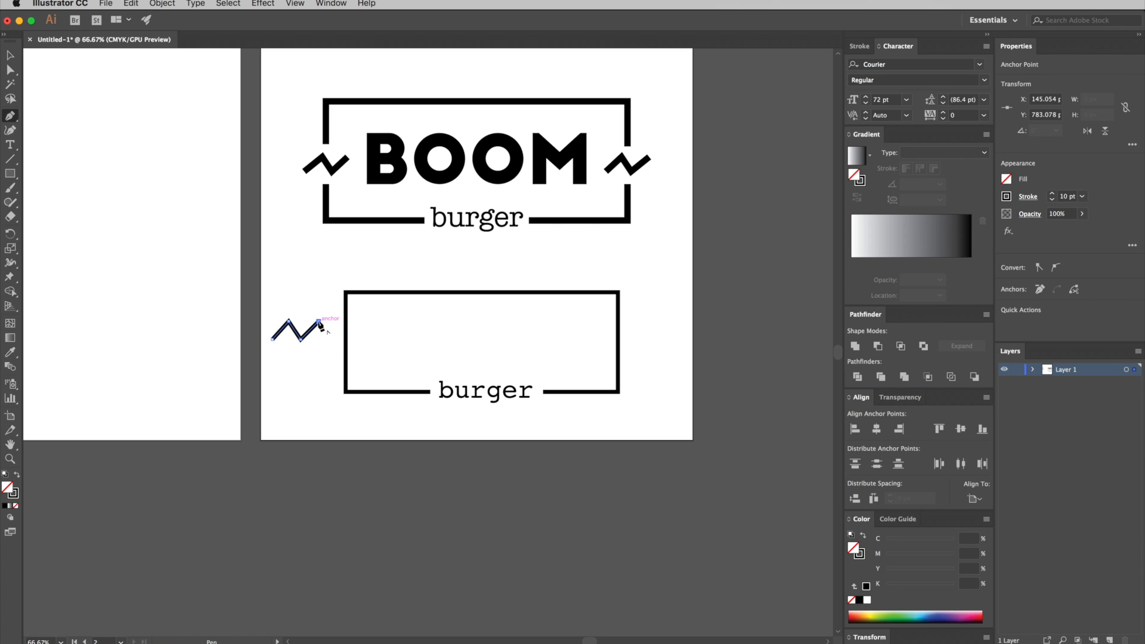
{"action": "left_click", "coordinate": [302, 361], "text": "super"}
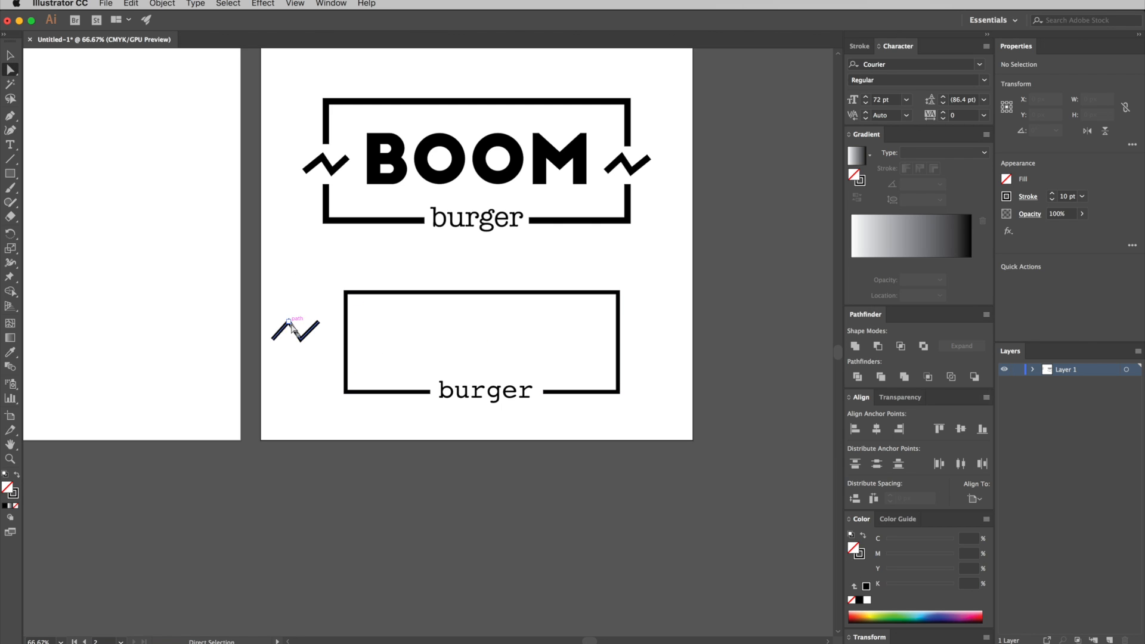
Move the zigzag onto the lower frame's left edge, centred on the edge's midpoint, and deselect it
{"action": "key", "text": "v"}
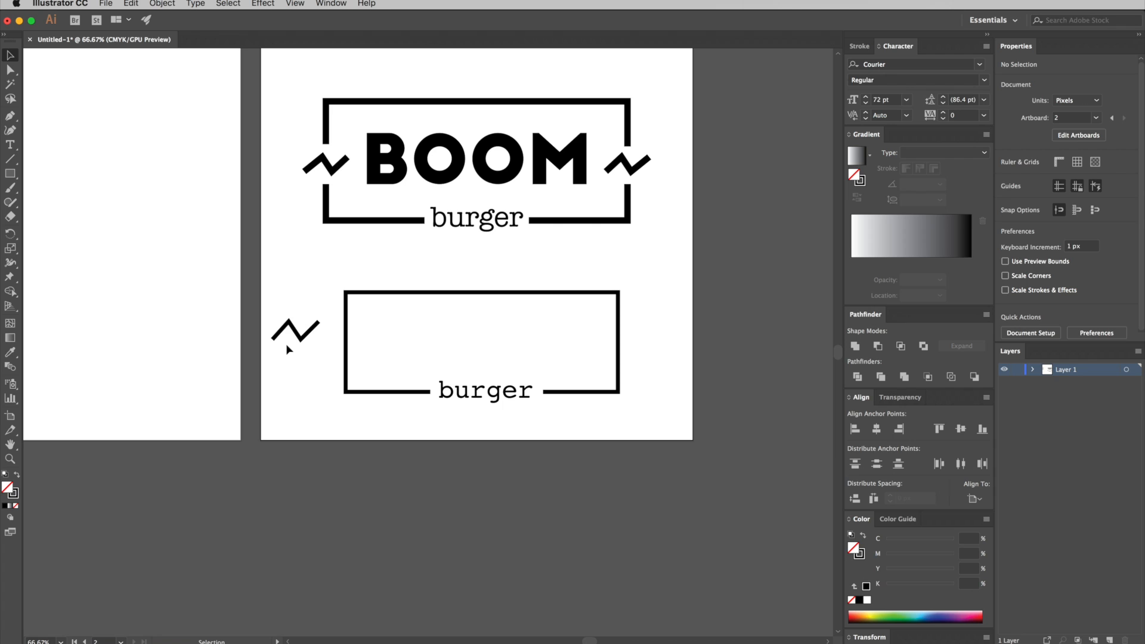
{"action": "left_click_drag", "start_coordinate": [296, 334], "coordinate": [348, 346]}
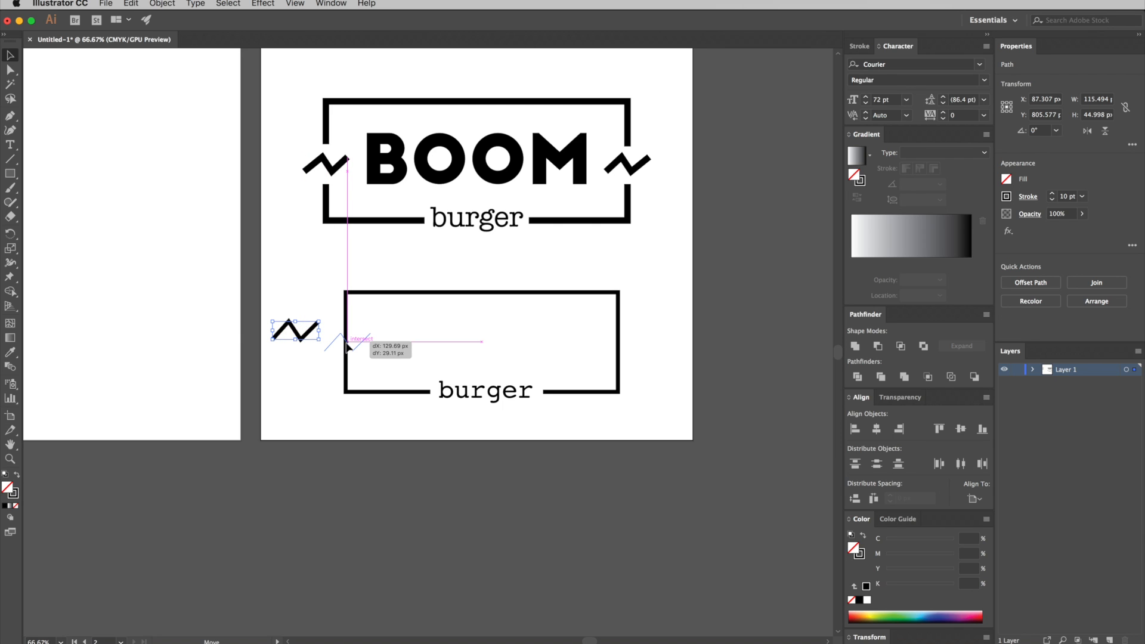
{"action": "mouse_move", "coordinate": [346, 342]}
{"action": "left_mouse_down"}
{"action": "mouse_move", "coordinate": [327, 346]}
{"action": "mouse_move", "coordinate": [351, 347]}
{"action": "left_mouse_up"}
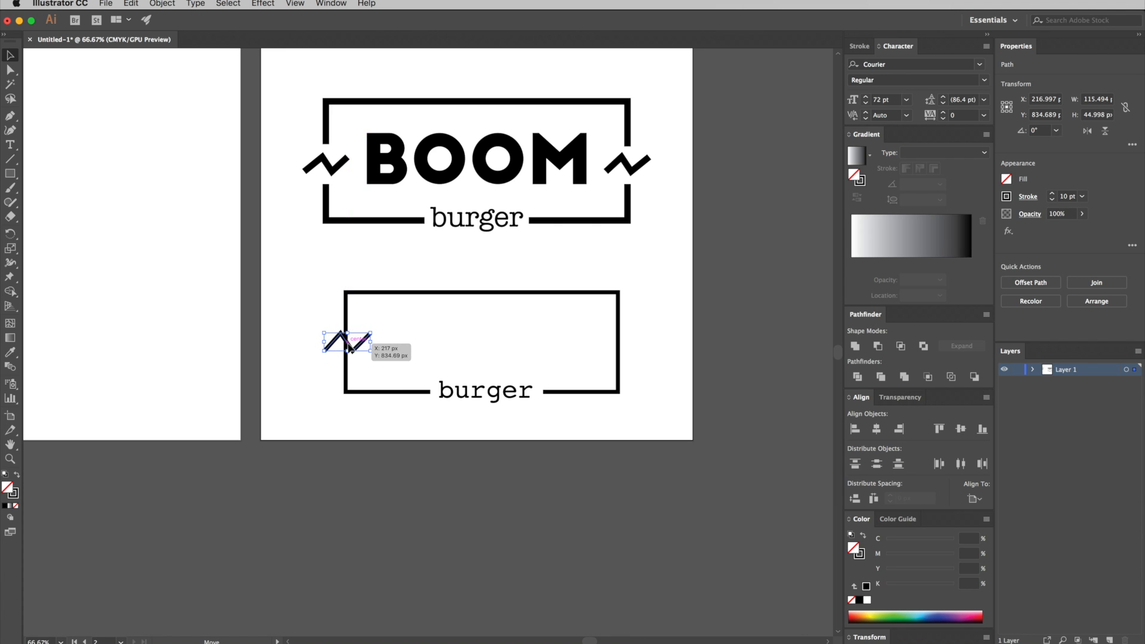
{"action": "left_click", "coordinate": [320, 371]}
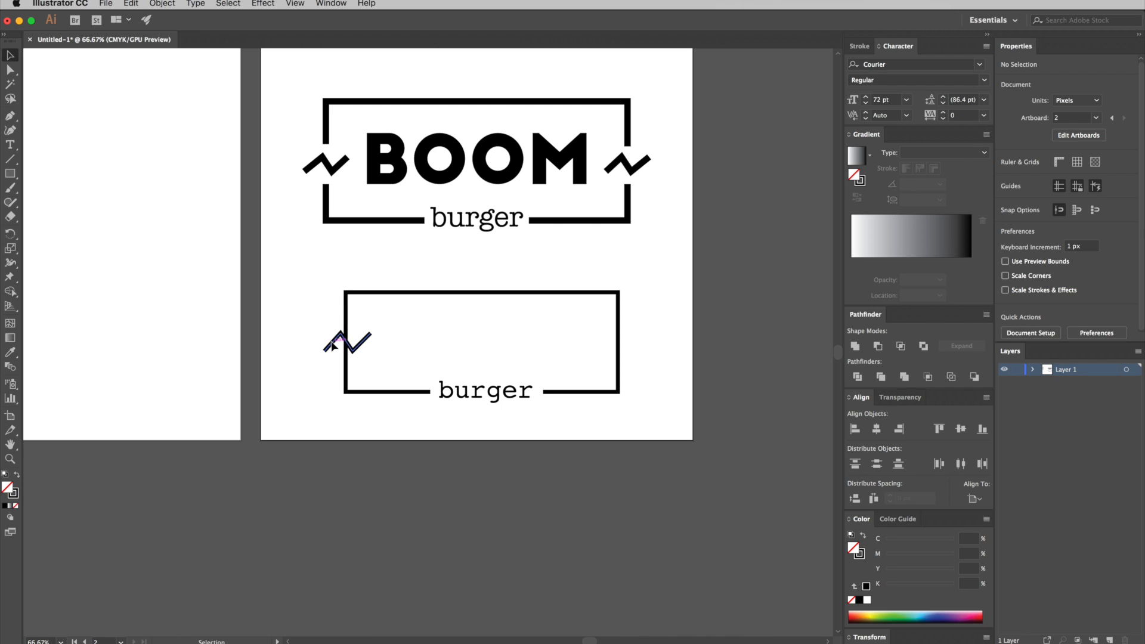
Duplicate the zigzag straight across onto the midpoint of the lower frame's right edge and deselect the copy
{"action": "left_click_drag", "start_coordinate": [333, 346], "coordinate": [337, 346]}
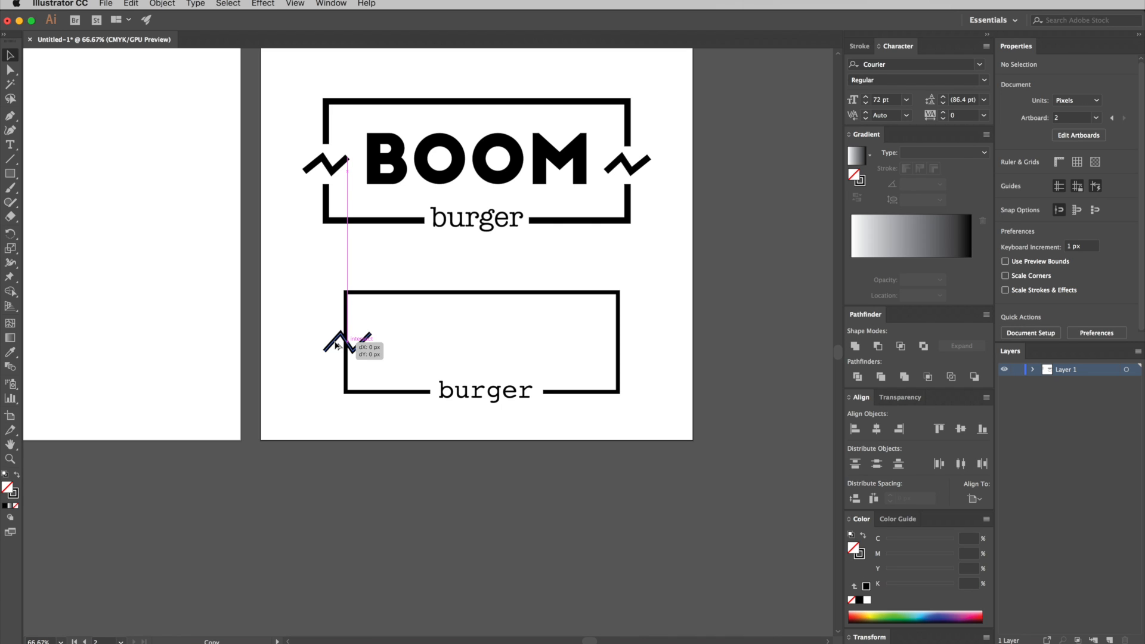
{"action": "left_click_drag", "start_coordinate": [337, 346], "coordinate": [604, 345]}
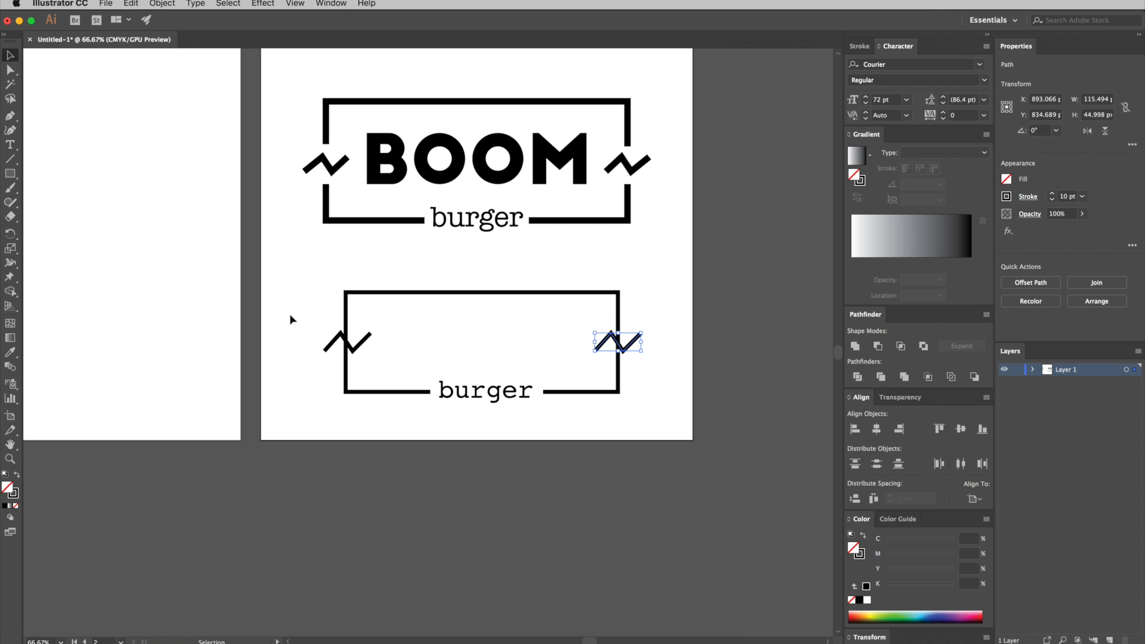
{"action": "left_click", "coordinate": [310, 314]}
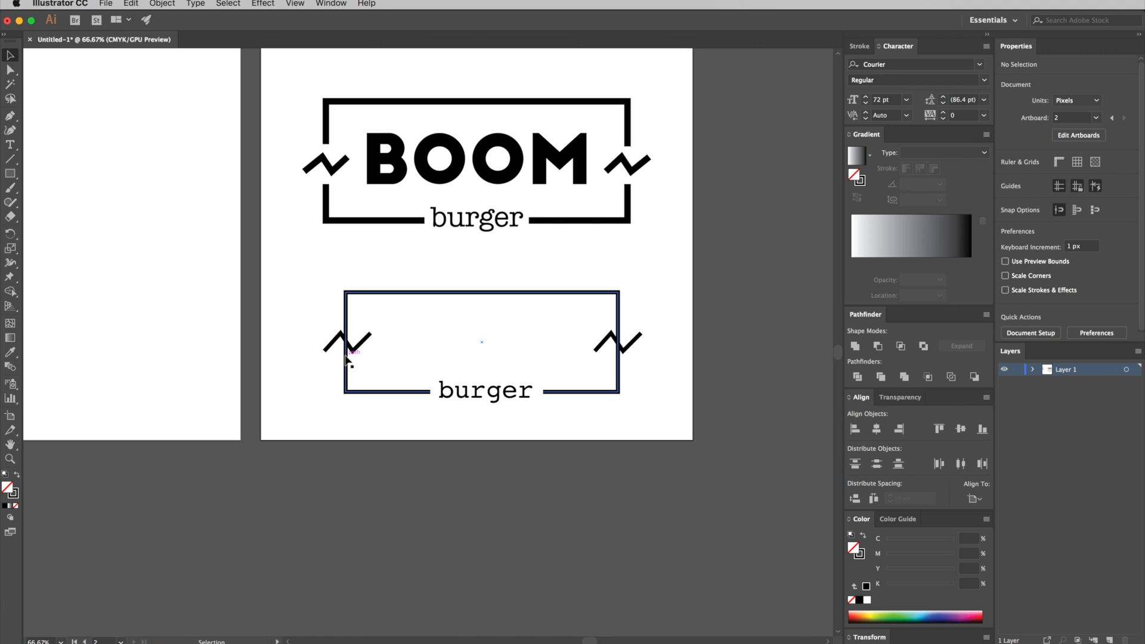
Add anchor points above and below the zigzags on both the left and right edges of the lower frame
{"action": "key", "text": "p"}
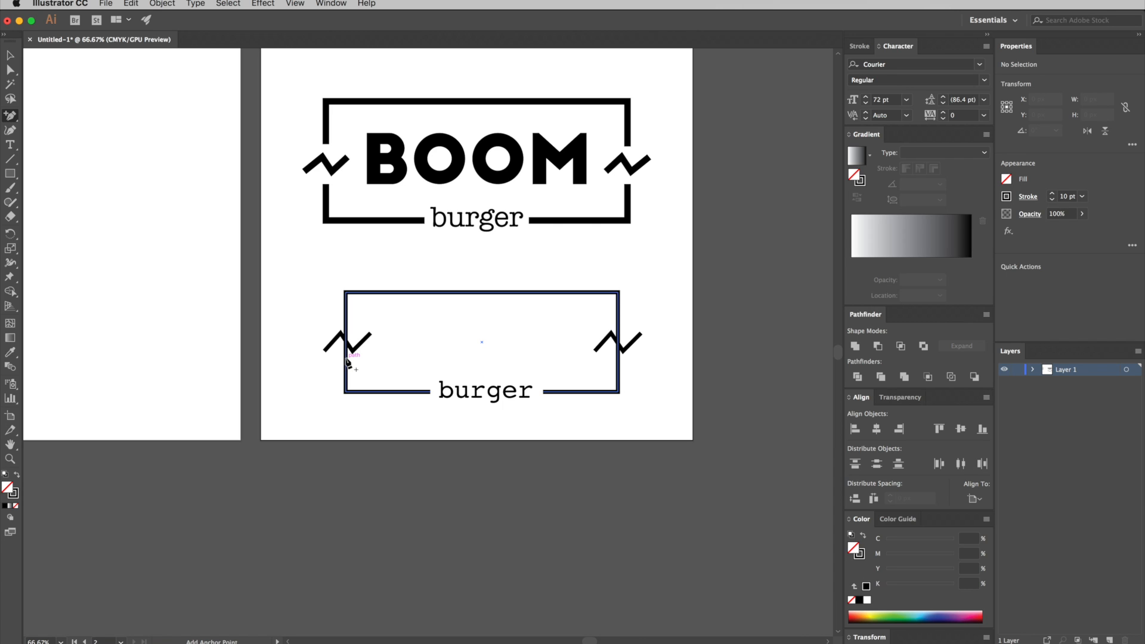
{"action": "left_click", "coordinate": [346, 360]}
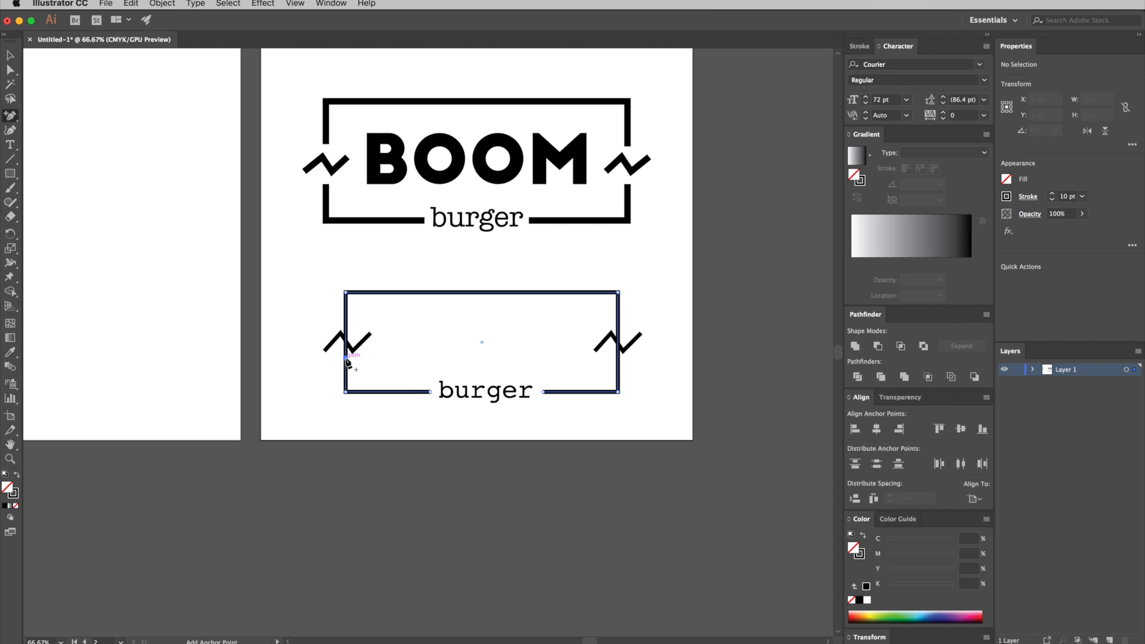
{"action": "left_click", "coordinate": [346, 324]}
{"action": "left_click", "coordinate": [618, 324]}
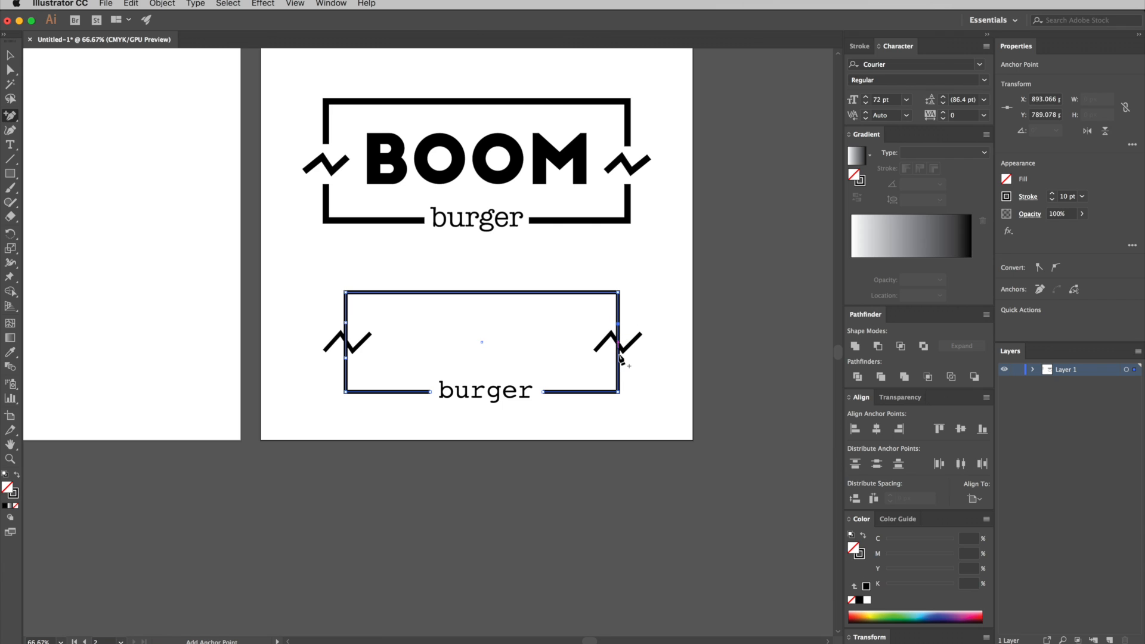
{"action": "left_click", "coordinate": [618, 362]}
Cut gaps in the lower frame's left and right edges by deleting the segments that run behind the zigzags
{"action": "left_click", "coordinate": [10, 70]}
{"action": "left_click", "coordinate": [311, 331]}
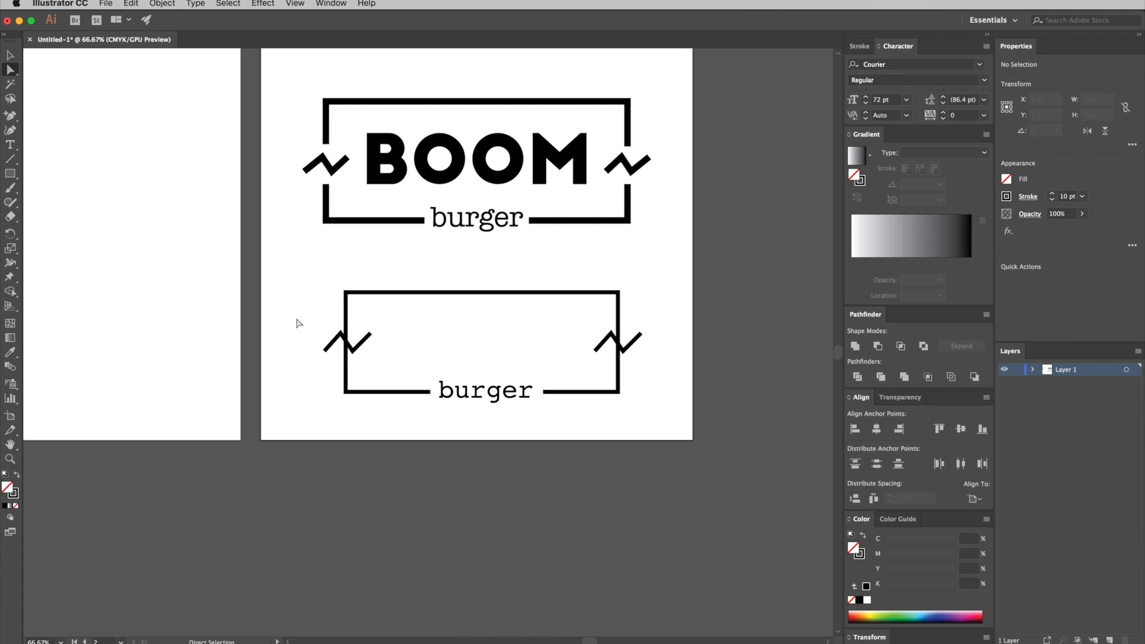
{"action": "left_click", "coordinate": [347, 353]}
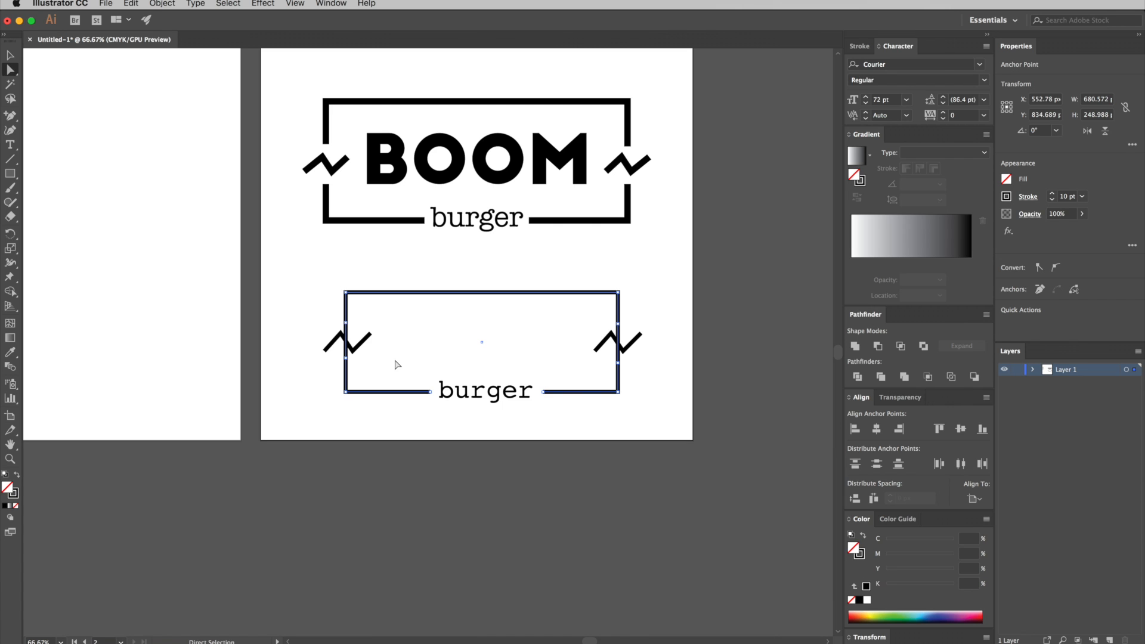
{"action": "key", "text": "Delete"}
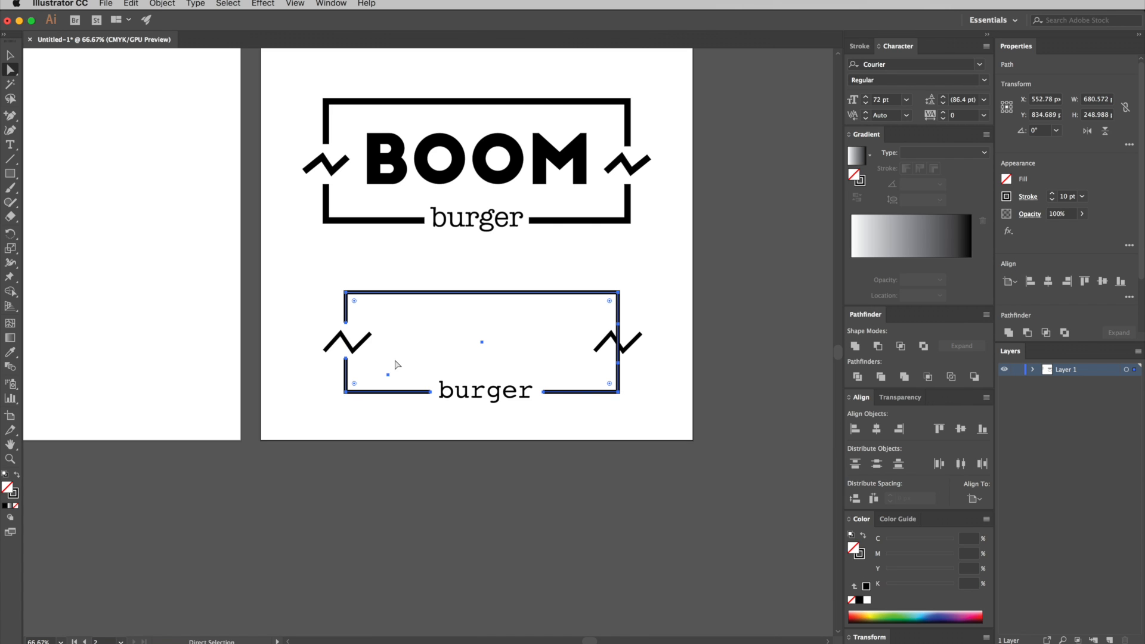
{"action": "left_click", "coordinate": [651, 411]}
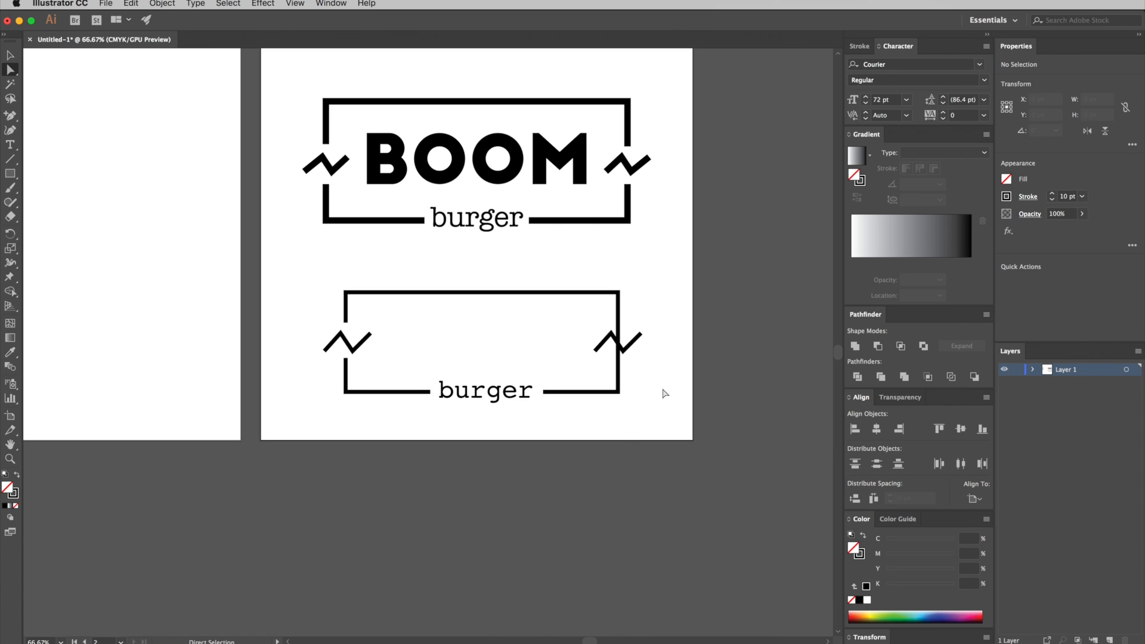
{"action": "left_click", "coordinate": [620, 334]}
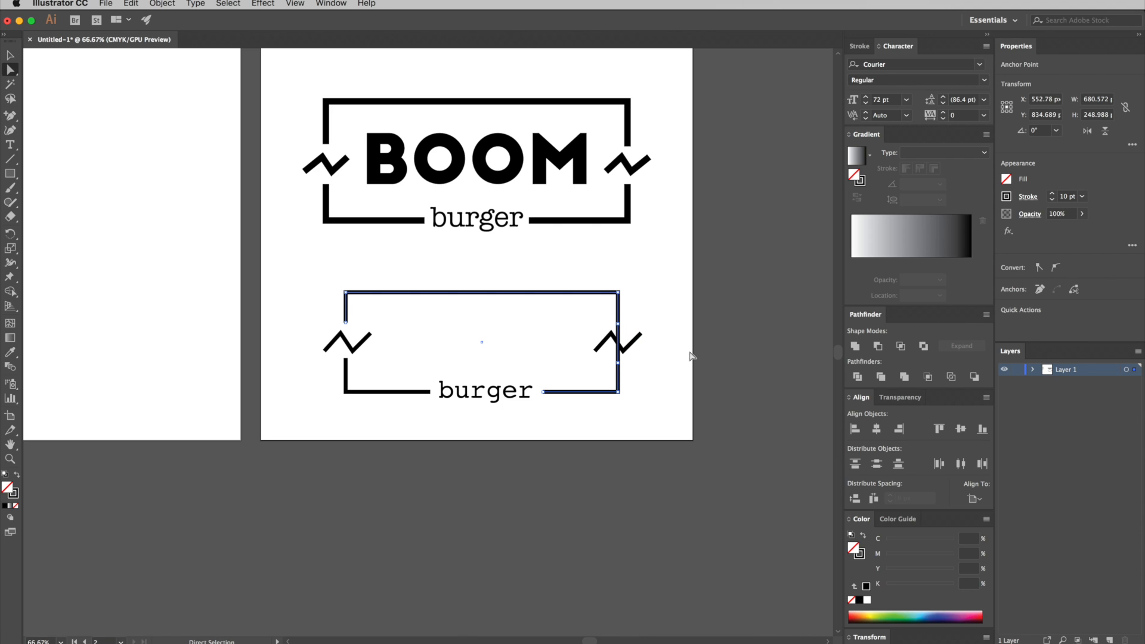
{"action": "key", "text": "Delete"}
{"action": "left_click", "coordinate": [684, 310]}
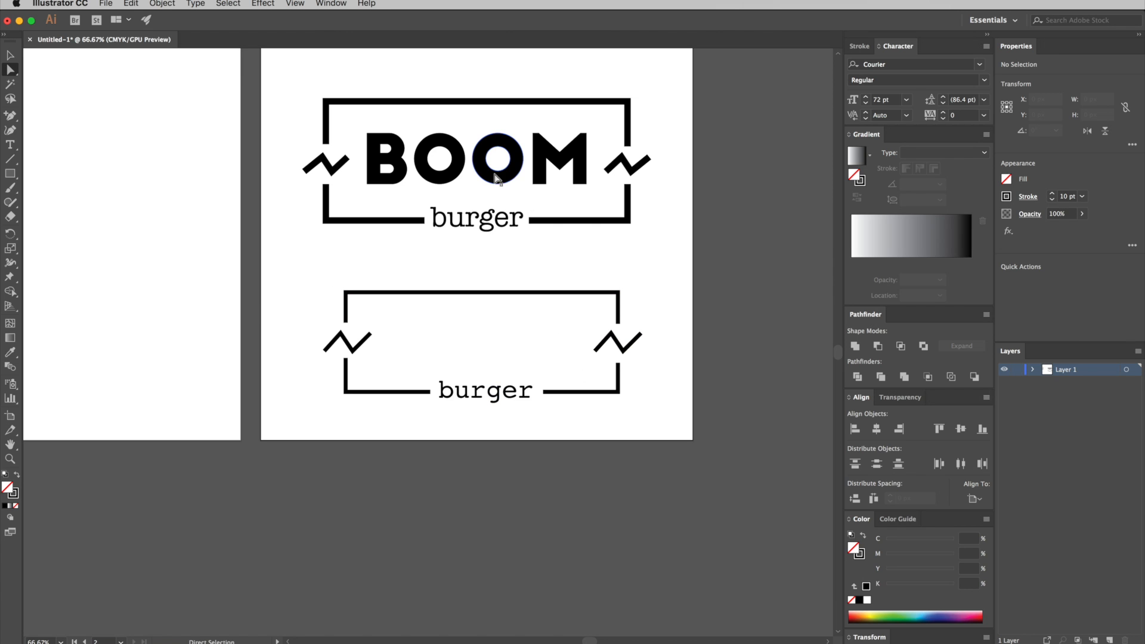
Move the bold Gecko Lunch BOOM text from the first artboard into the lower frame, above the burger text
{"action": "scroll", "coordinate": [467, 256], "scroll_direction": "left", "scroll_amount": 2}
{"action": "scroll", "coordinate": [467, 256], "scroll_direction": "left", "scroll_amount": 2}
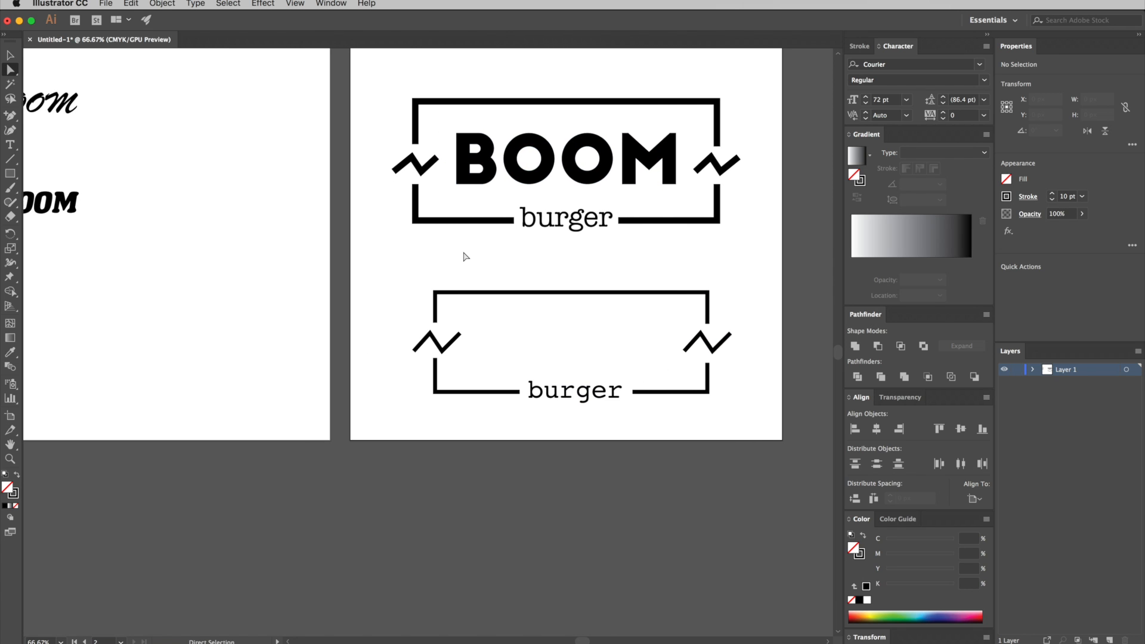
{"action": "key", "text": "super+minus"}
{"action": "key", "text": "super+minus"}
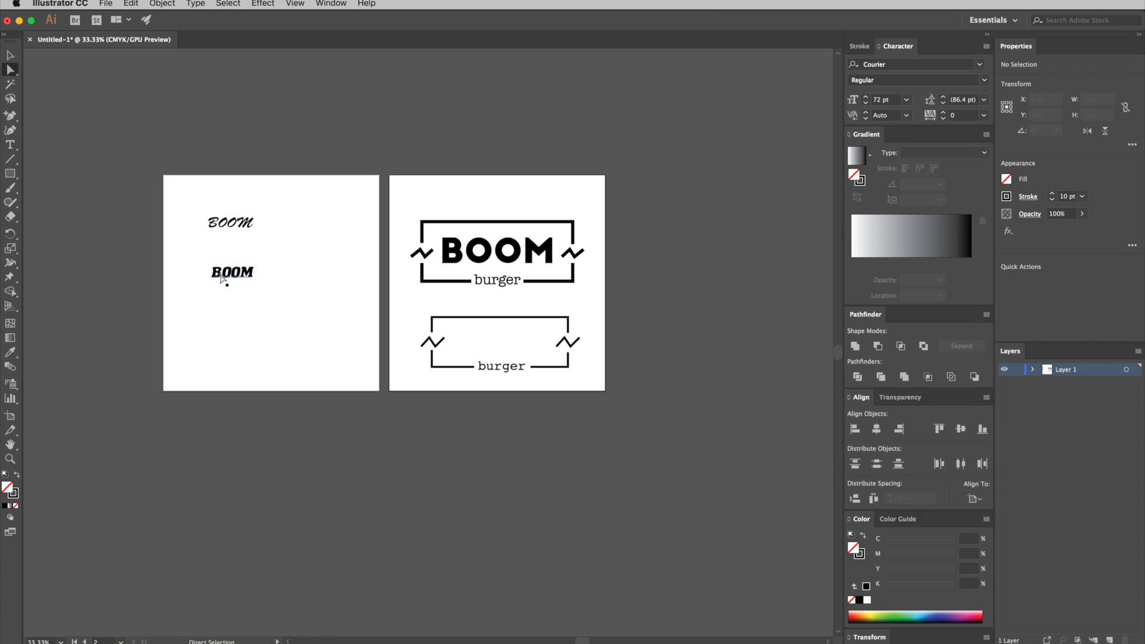
{"action": "left_click", "coordinate": [250, 281]}
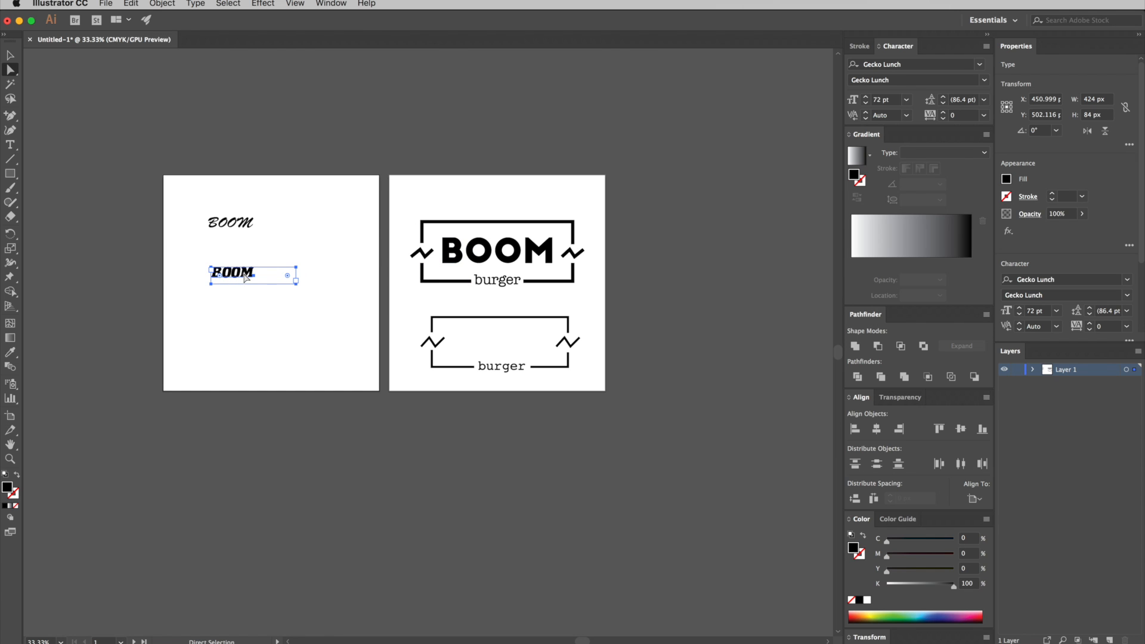
{"action": "key", "text": "v"}
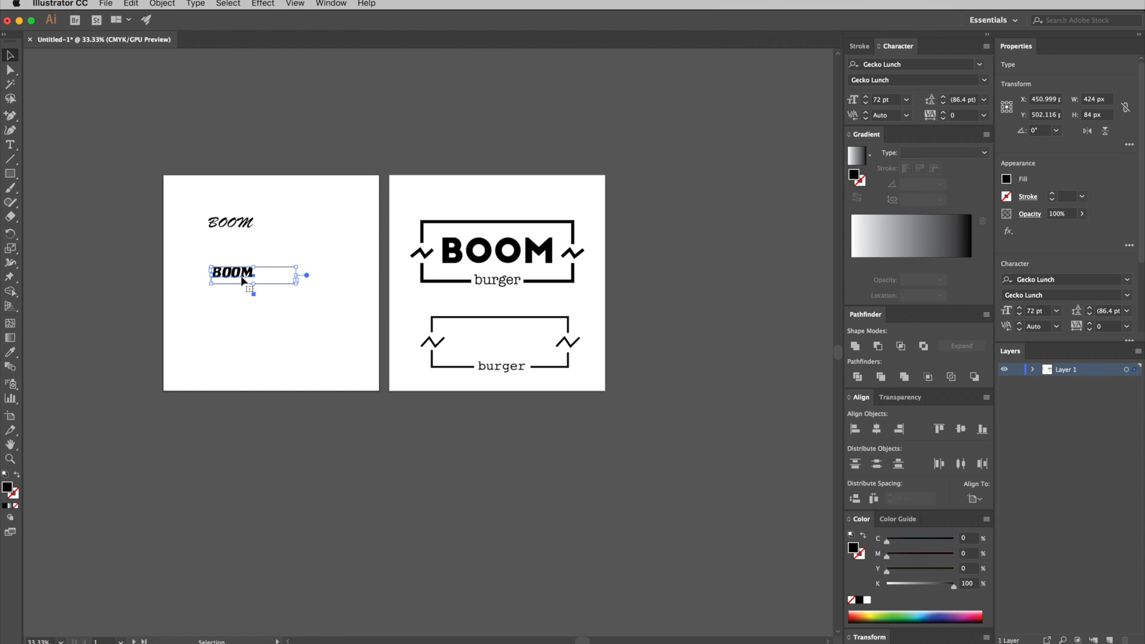
{"action": "left_click", "coordinate": [243, 311]}
{"action": "left_click", "coordinate": [248, 278]}
{"action": "double_click", "coordinate": [248, 278]}
{"action": "left_click_drag", "start_coordinate": [251, 273], "coordinate": [197, 271]}
{"action": "left_click", "coordinate": [10, 55]}
{"action": "left_click", "coordinate": [241, 333]}
{"action": "left_click_drag", "start_coordinate": [233, 275], "coordinate": [452, 340]}
{"action": "left_click", "coordinate": [621, 388]}
Give the BOOM text in the lower frame a radial gradient fill and increase its font size to 150 pt
{"action": "double_click", "coordinate": [507, 341]}
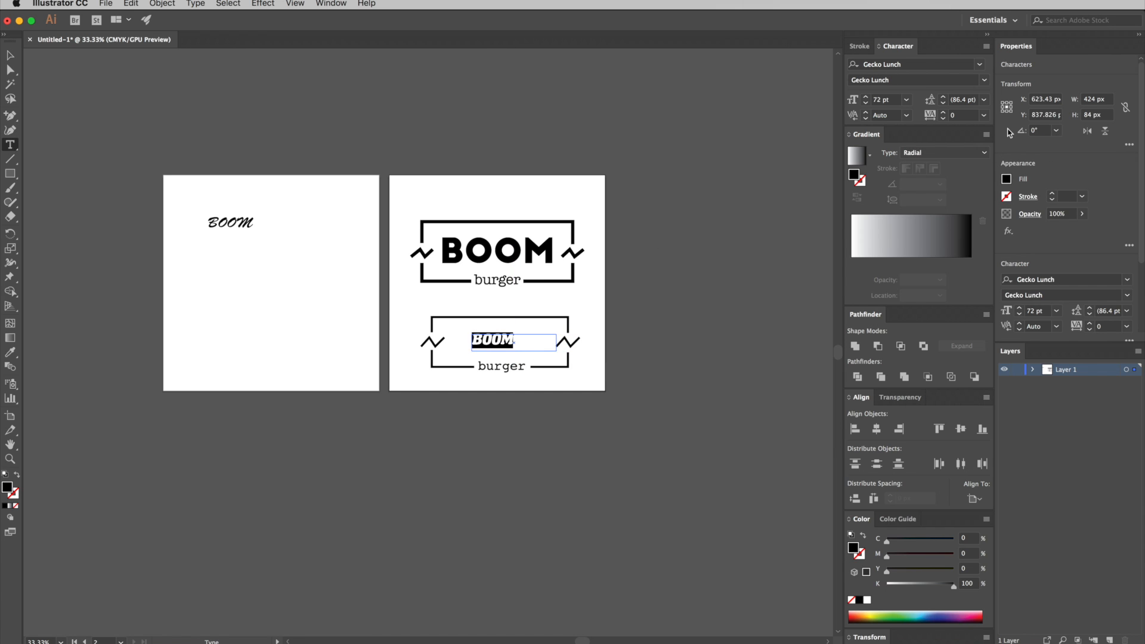
{"action": "left_click", "coordinate": [971, 152]}
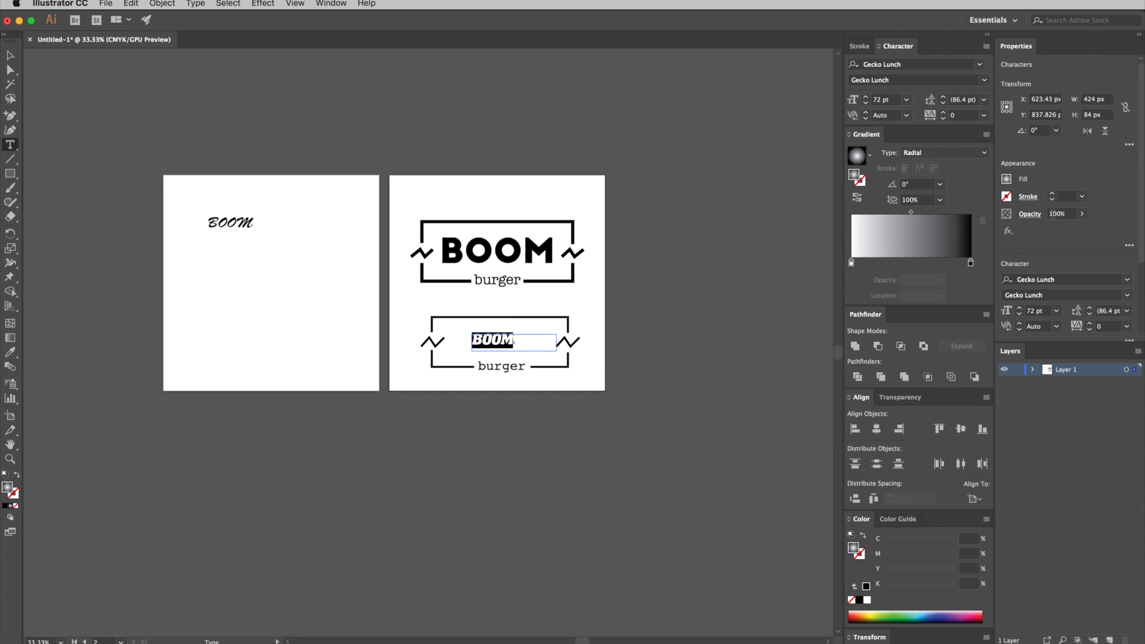
{"action": "left_click", "coordinate": [1020, 309]}
{"action": "left_click", "coordinate": [1020, 308]}
{"action": "left_click", "coordinate": [1020, 309]}
{"action": "left_click", "coordinate": [1020, 309]}
{"action": "left_click", "coordinate": [1020, 309]}
{"action": "left_click", "coordinate": [1020, 309]}
{"action": "left_click", "coordinate": [1021, 308]}
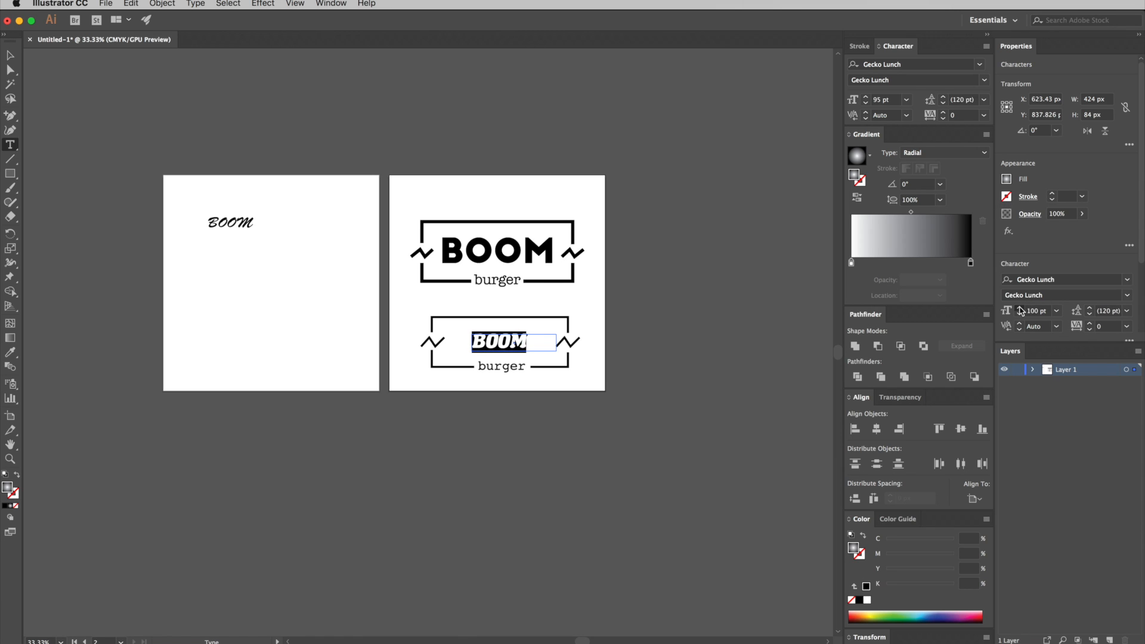
{"action": "left_click", "coordinate": [1020, 309]}
{"action": "left_click", "coordinate": [1020, 309]}
{"action": "left_click", "coordinate": [1020, 308]}
{"action": "left_click", "coordinate": [1020, 308]}
{"action": "left_click", "coordinate": [1020, 308]}
{"action": "left_click", "coordinate": [1020, 308]}
{"action": "left_click", "coordinate": [1020, 308]}
{"action": "left_click", "coordinate": [1020, 308]}
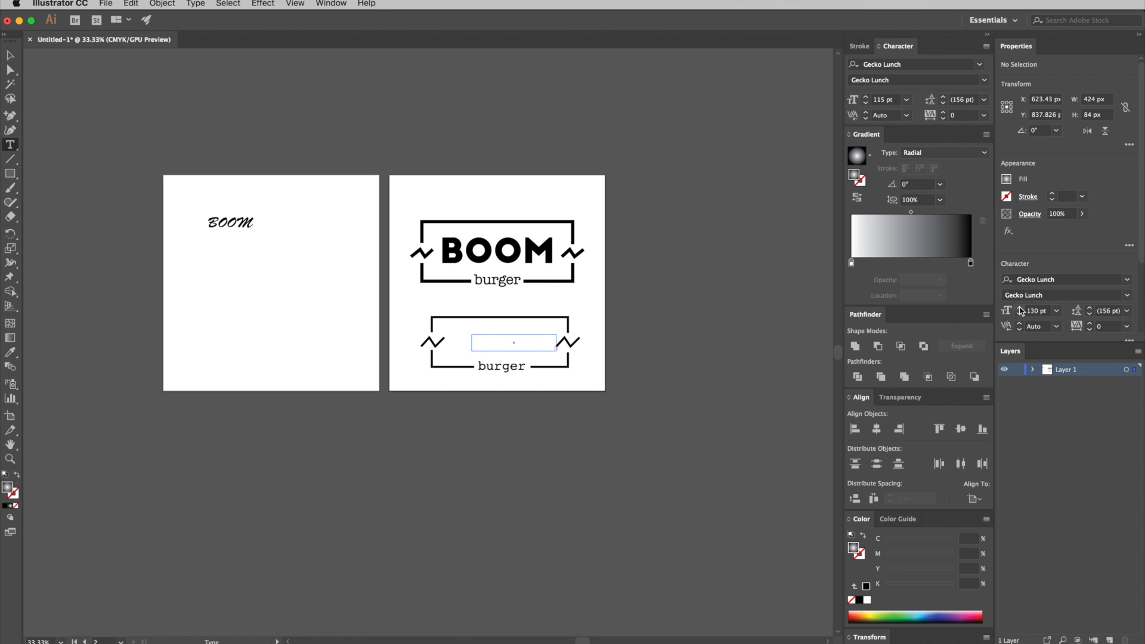
{"action": "left_click", "coordinate": [1020, 308]}
{"action": "left_click", "coordinate": [1021, 309]}
{"action": "left_click", "coordinate": [1020, 309]}
{"action": "left_click", "coordinate": [1020, 309]}
{"action": "left_click", "coordinate": [1021, 308]}
{"action": "left_click", "coordinate": [1020, 308]}
{"action": "left_click", "coordinate": [1021, 309]}
{"action": "left_click", "coordinate": [1021, 309]}
Enlarge the BOOM text box to about 561 × 130 px, position it inside the lower frame, and deselect it
{"action": "left_click", "coordinate": [10, 55]}
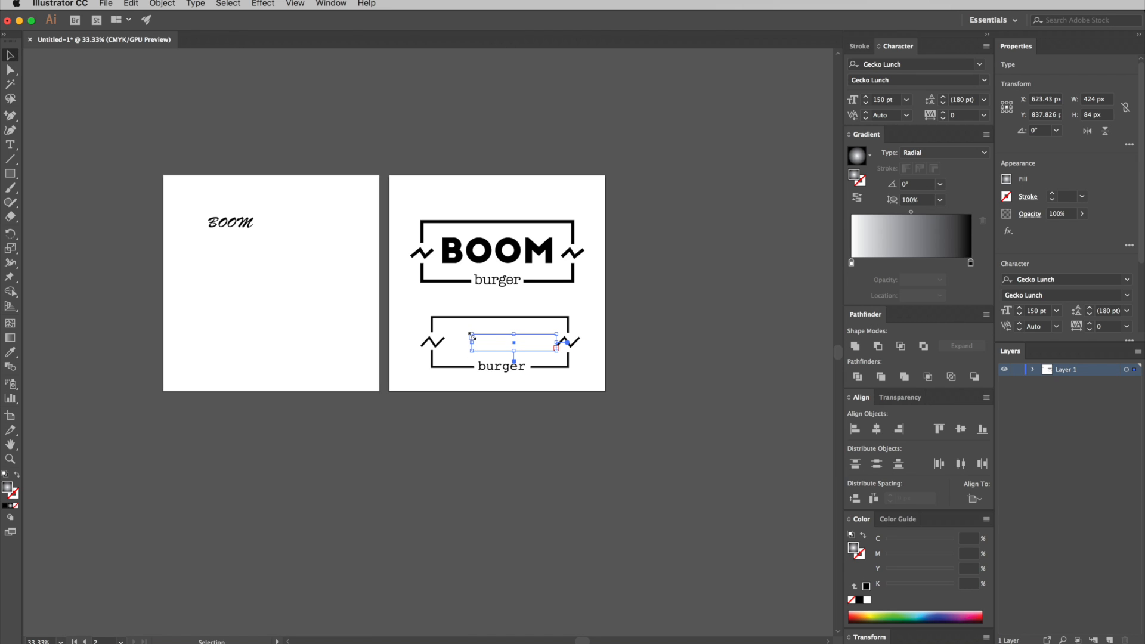
{"action": "mouse_move", "coordinate": [472, 336]}
{"action": "left_mouse_down"}
{"action": "mouse_move", "coordinate": [435, 321]}
{"action": "mouse_move", "coordinate": [490, 347]}
{"action": "left_mouse_up"}
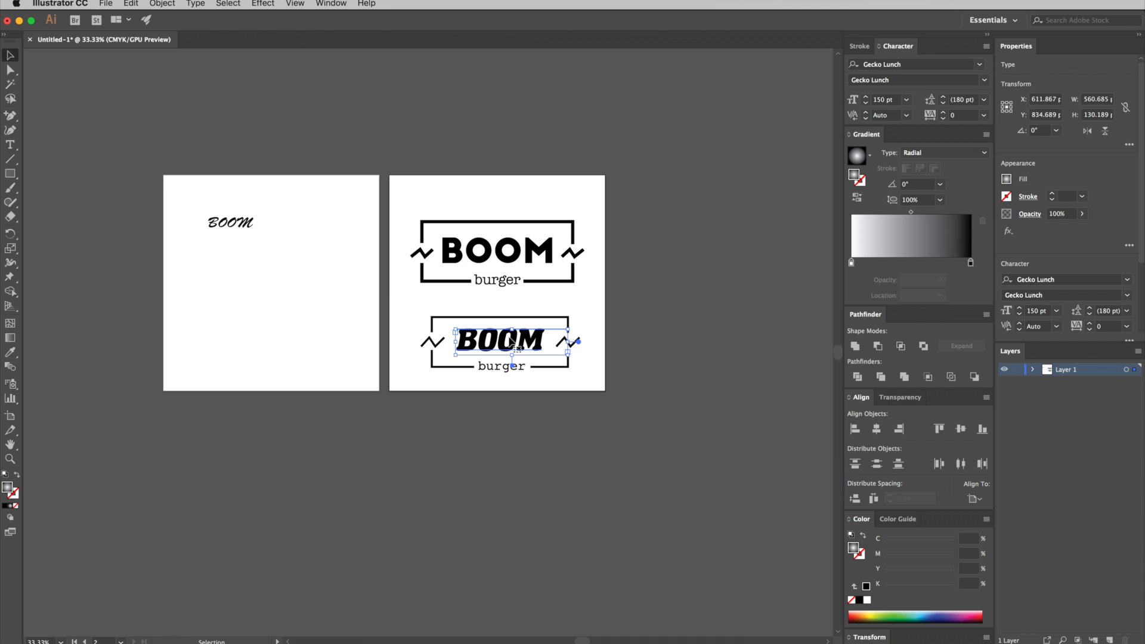
{"action": "left_click", "coordinate": [686, 364]}
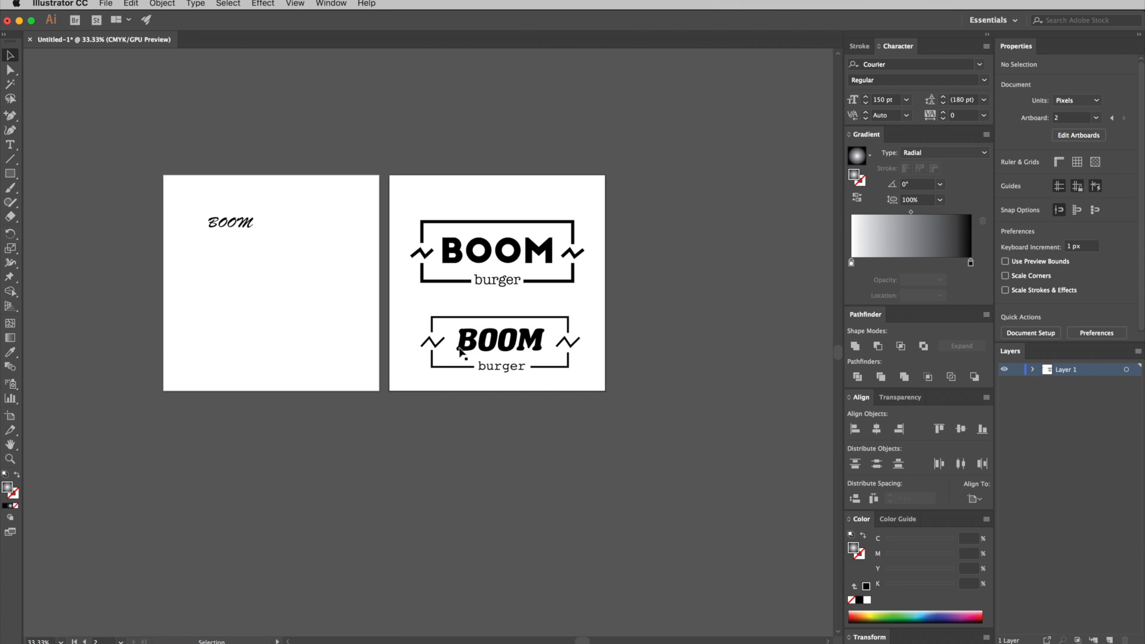
Group all parts of the lower logo: the frame pieces, both zigzags, and the BOOM and burger texts
{"action": "left_click_drag", "start_coordinate": [426, 312], "coordinate": [599, 395]}
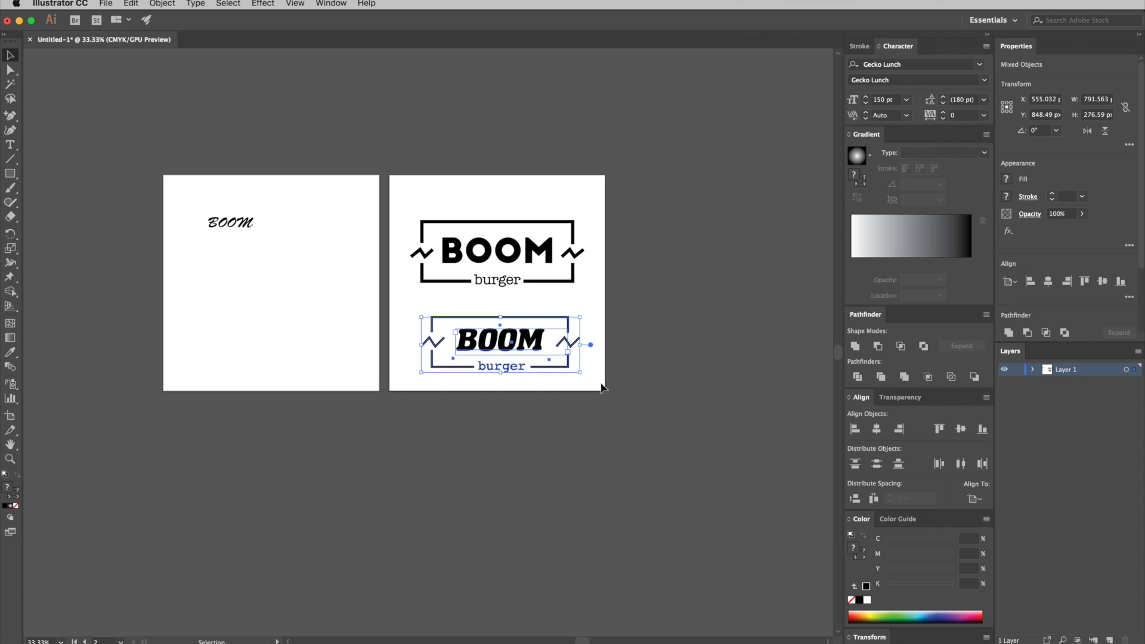
{"action": "key", "text": "a"}
{"action": "key", "text": "super+g"}
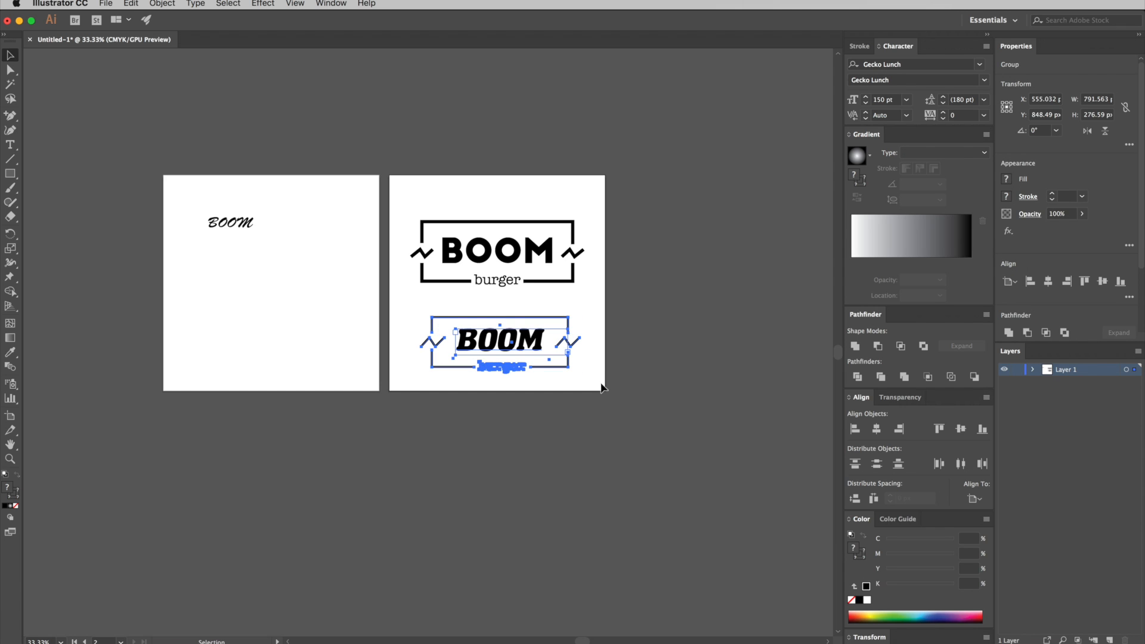
Duplicate the grouped lower logo onto the lower part of the first artboard and deselect it
{"action": "key", "text": "v"}
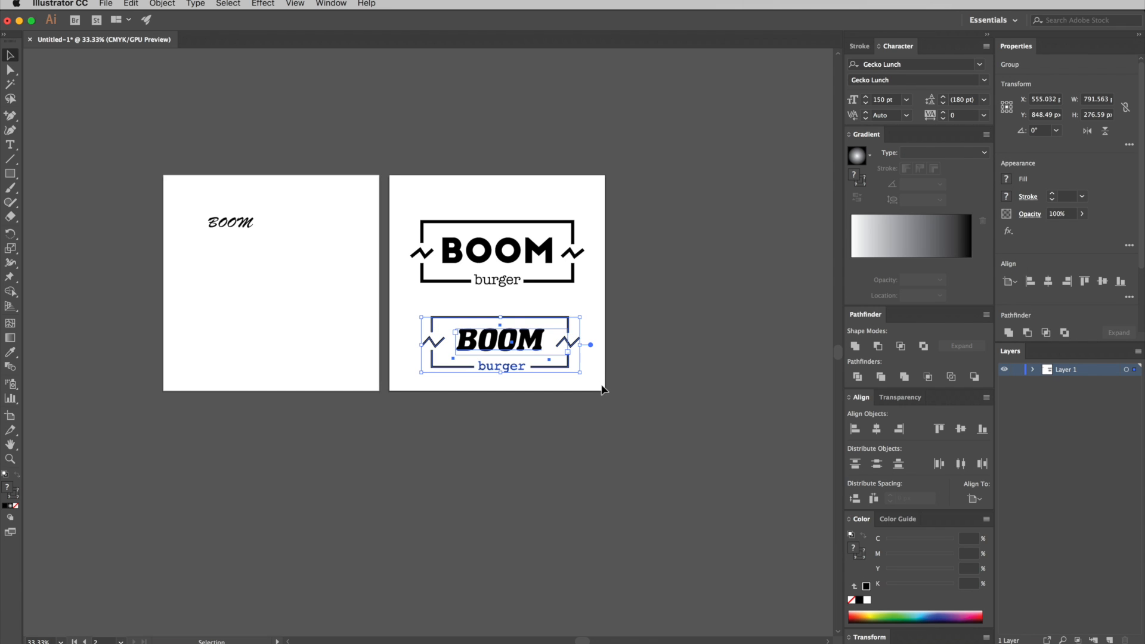
{"action": "left_click", "coordinate": [1034, 369]}
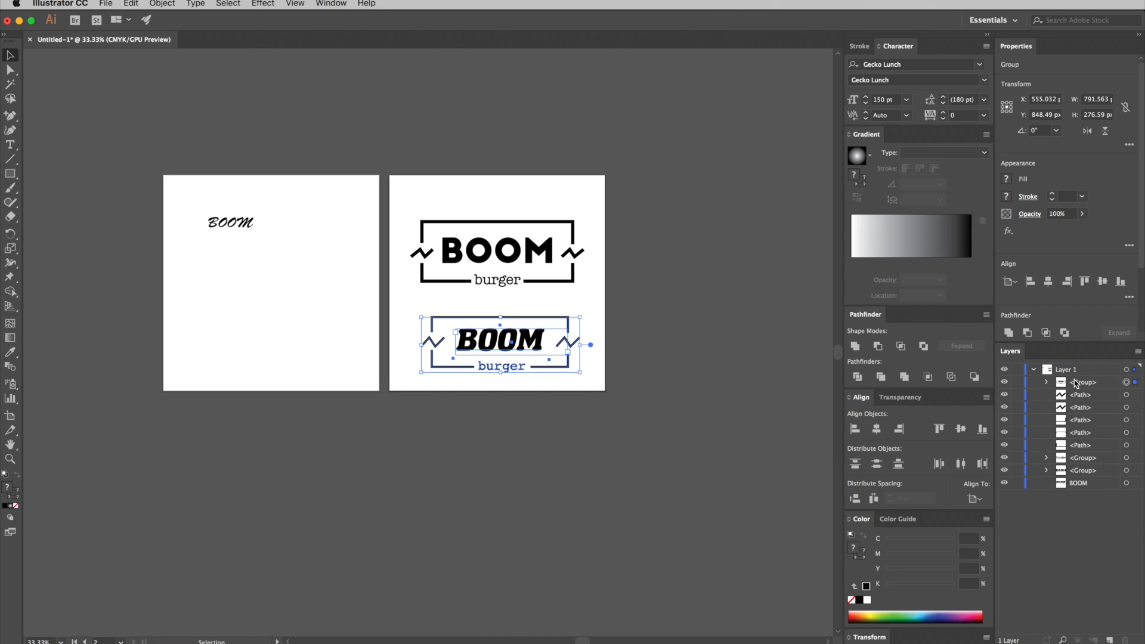
{"action": "key", "text": "super+shift+a"}
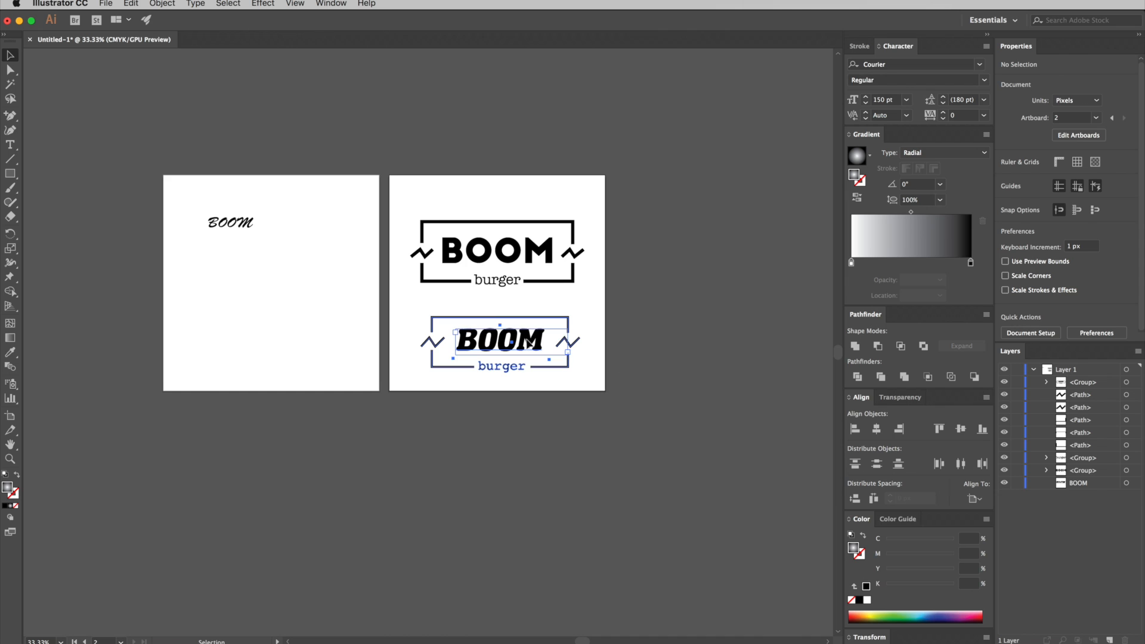
{"action": "left_click_drag", "start_coordinate": [529, 344], "coordinate": [293, 340]}
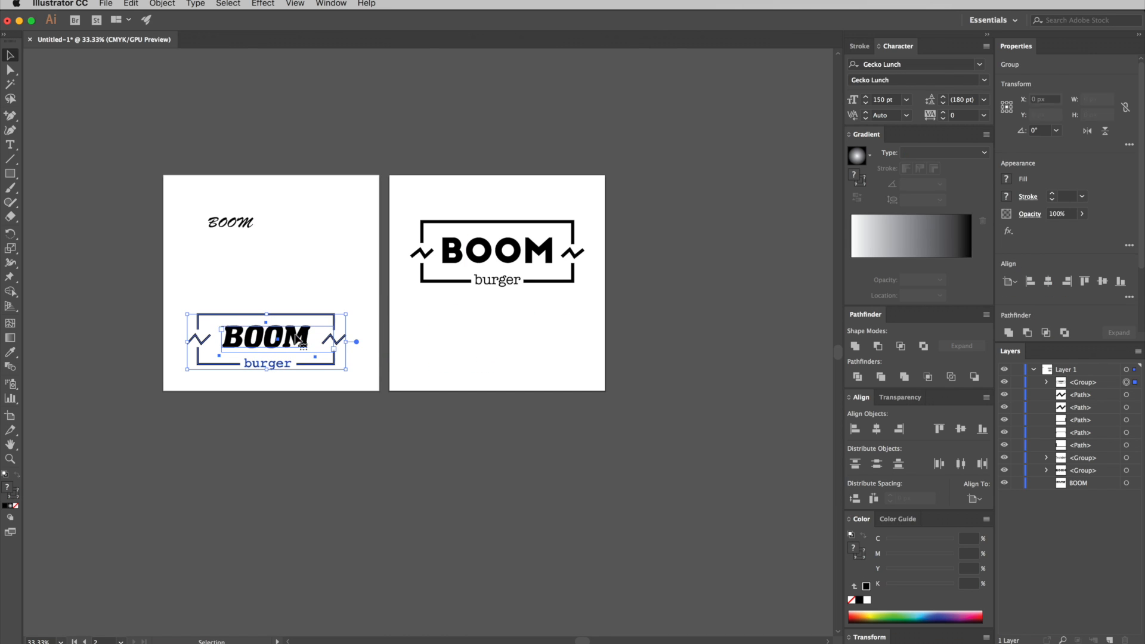
{"action": "key", "text": "super+z"}
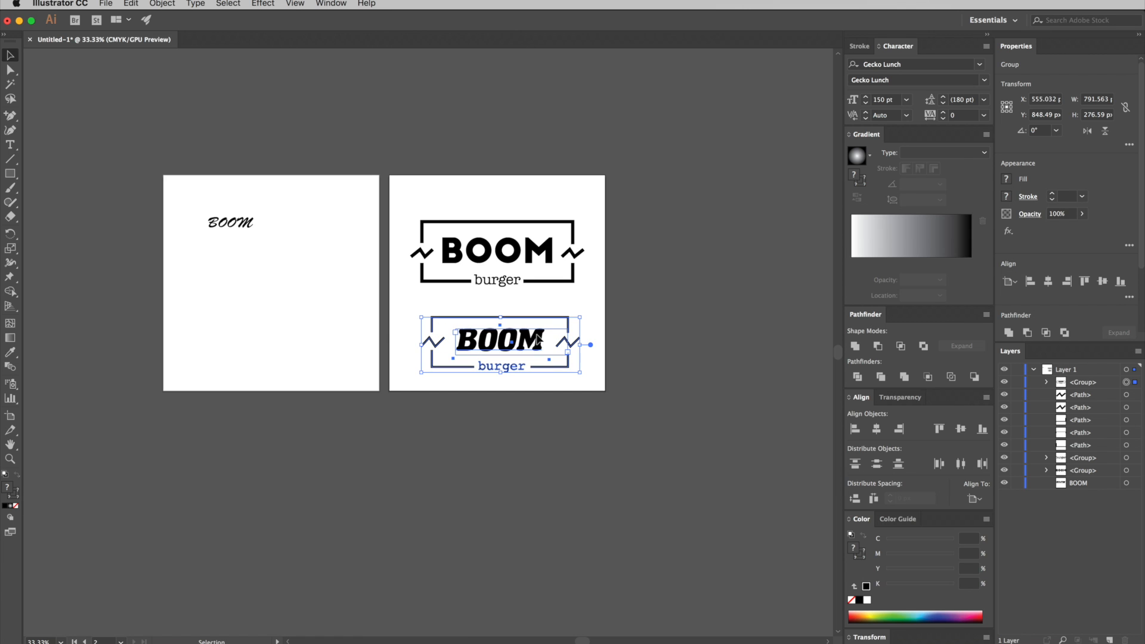
{"action": "left_click_drag", "start_coordinate": [538, 339], "coordinate": [309, 339]}
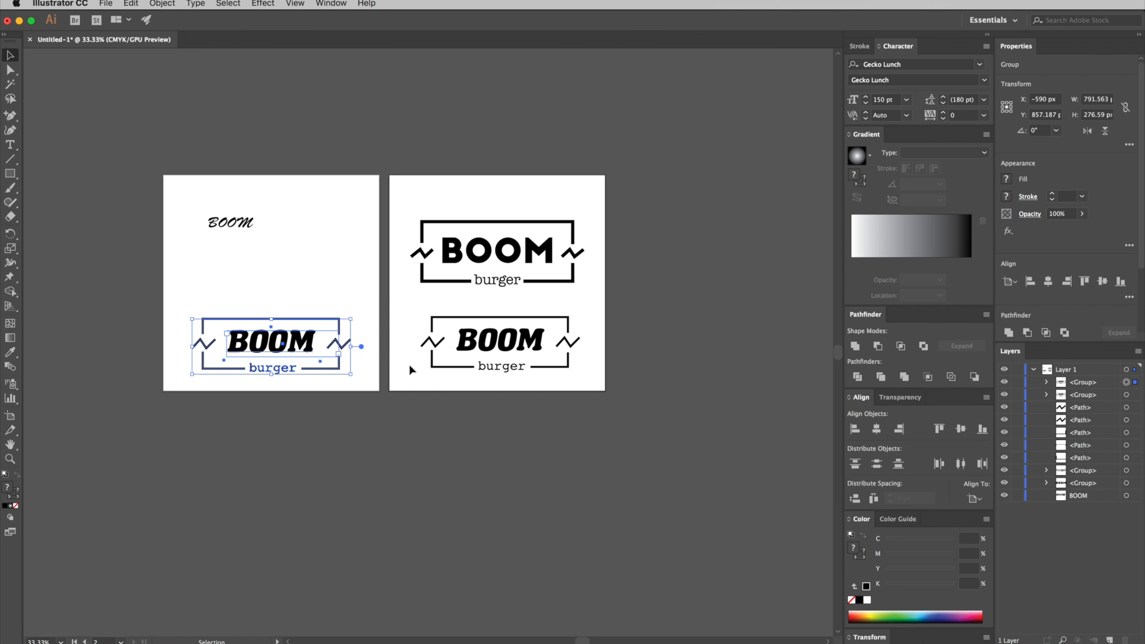
{"action": "left_click", "coordinate": [482, 395]}
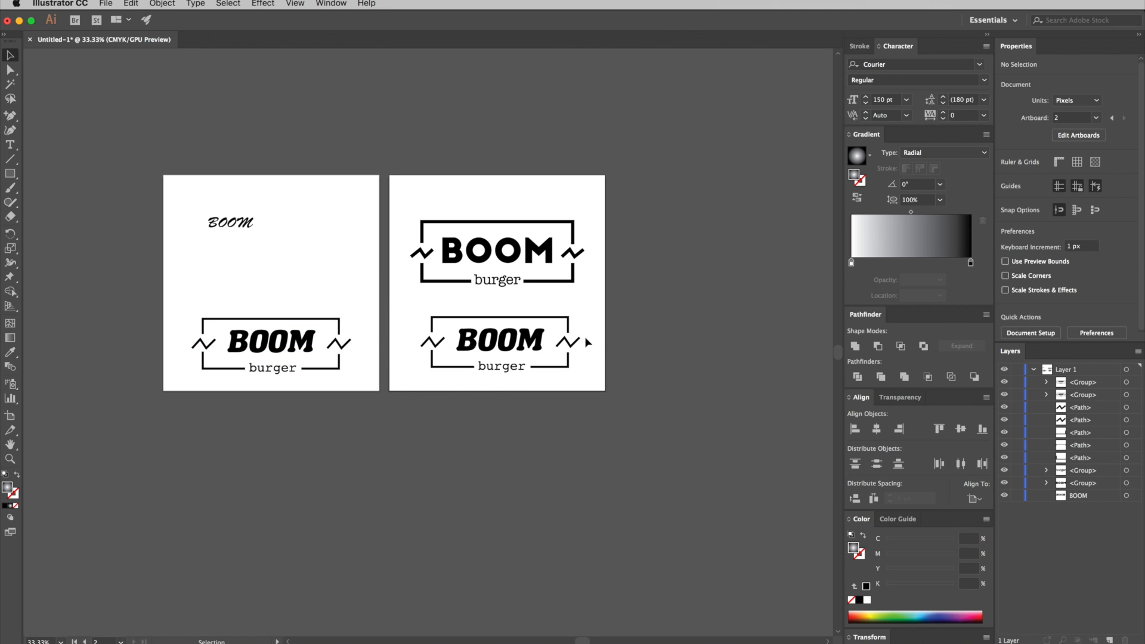
Ungroup the logo copy on the first artboard and delete its BOOM text
{"action": "left_click", "coordinate": [272, 345]}
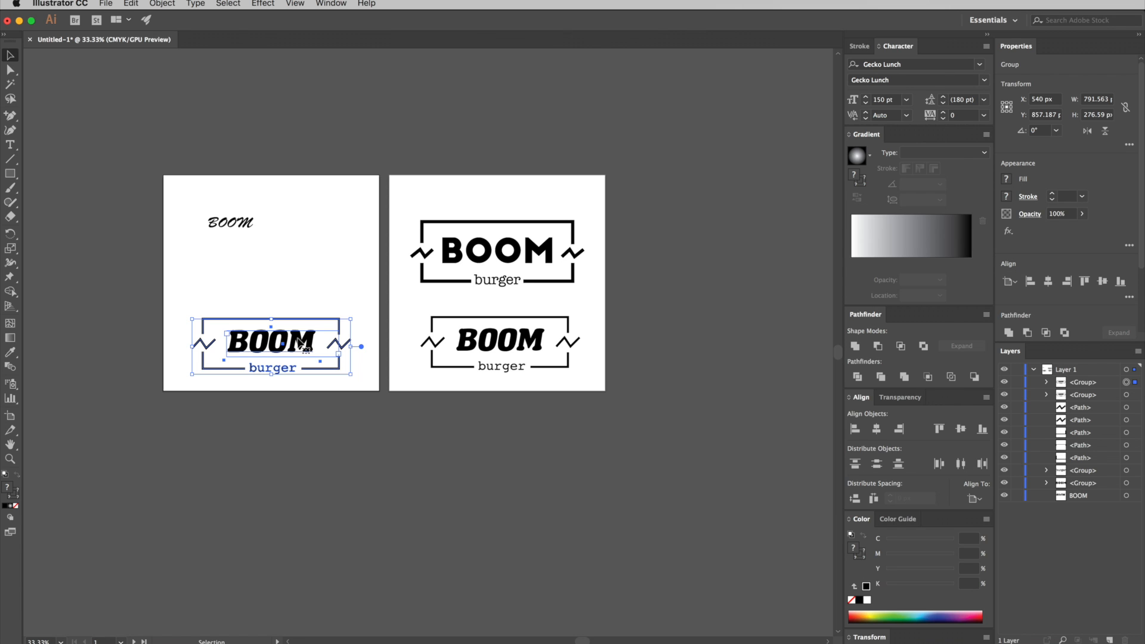
{"action": "right_click", "coordinate": [299, 342]}
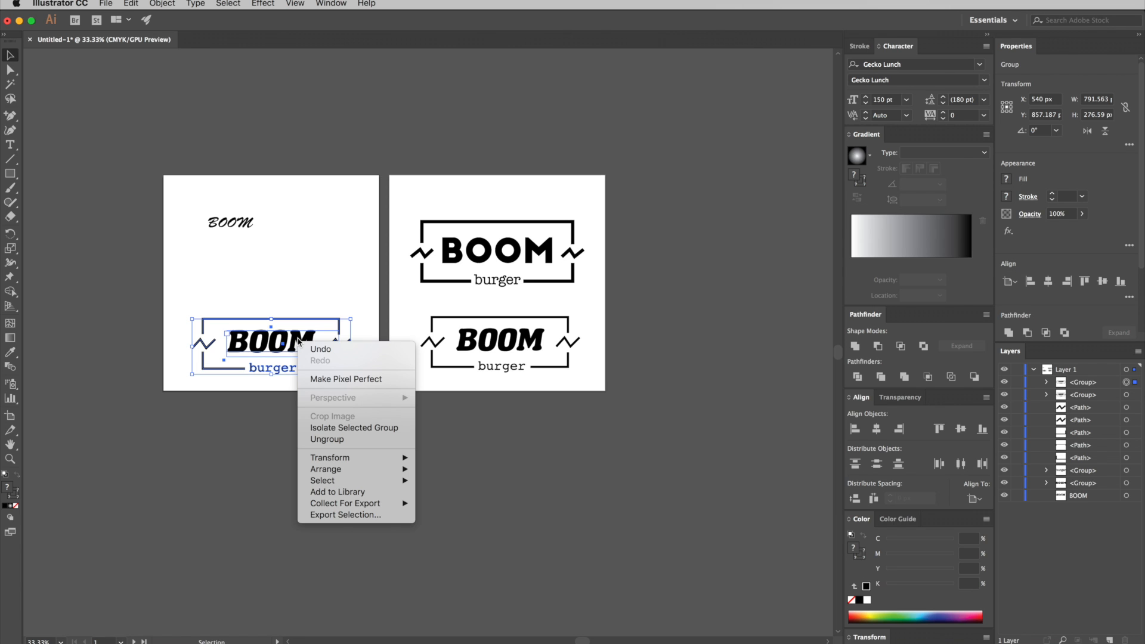
{"action": "left_click", "coordinate": [322, 439]}
{"action": "left_click", "coordinate": [297, 343]}
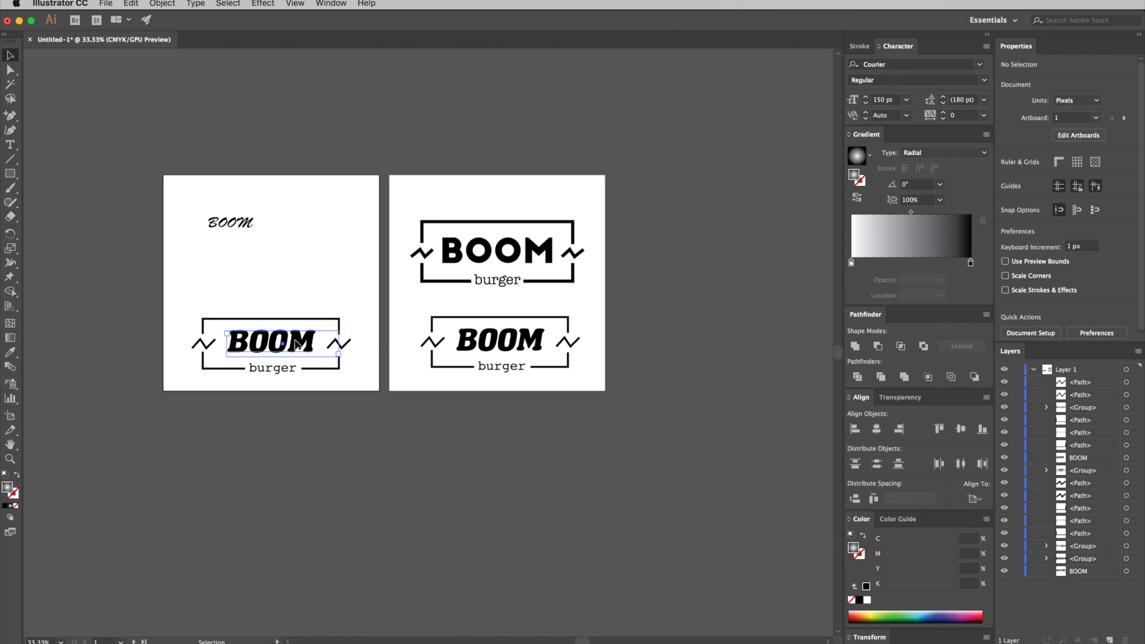
{"action": "key", "text": "Delete"}
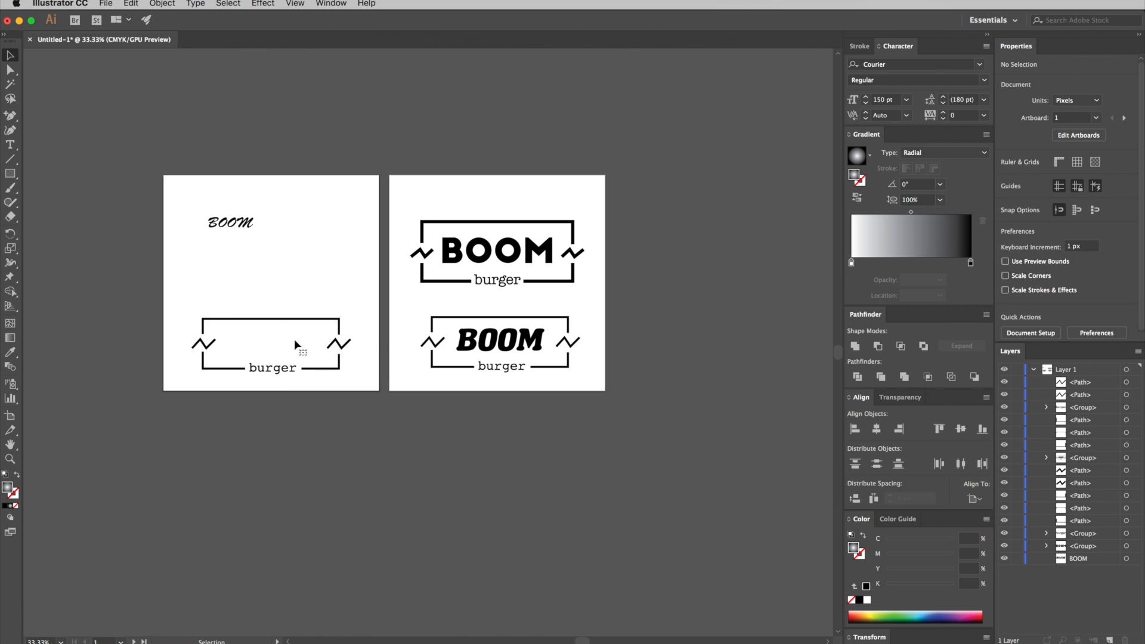
Move the Brush Script BOOM text into the emptied frame on the first artboard, roughly centred above burger
{"action": "left_click", "coordinate": [248, 226]}
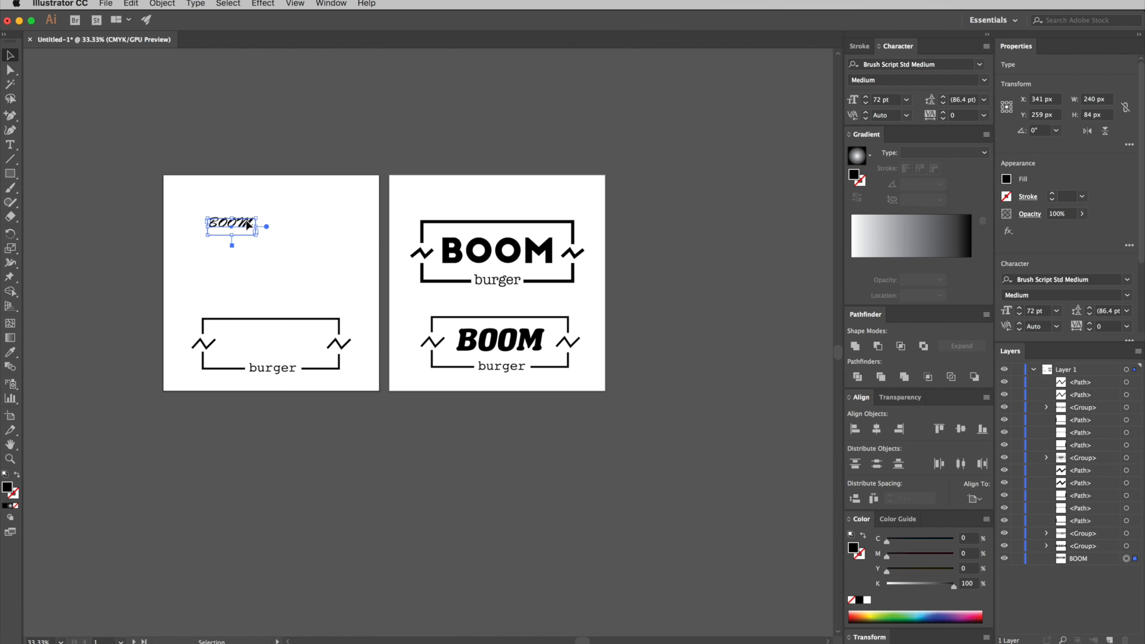
{"action": "left_click_drag", "start_coordinate": [249, 227], "coordinate": [268, 338]}
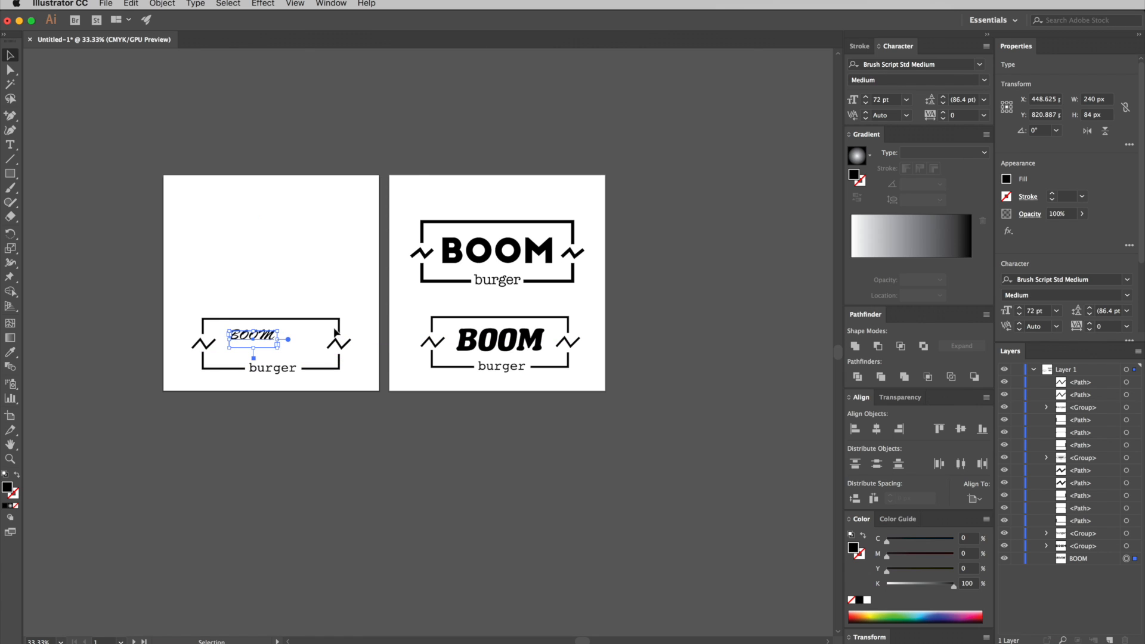
{"action": "left_click", "coordinate": [313, 293]}
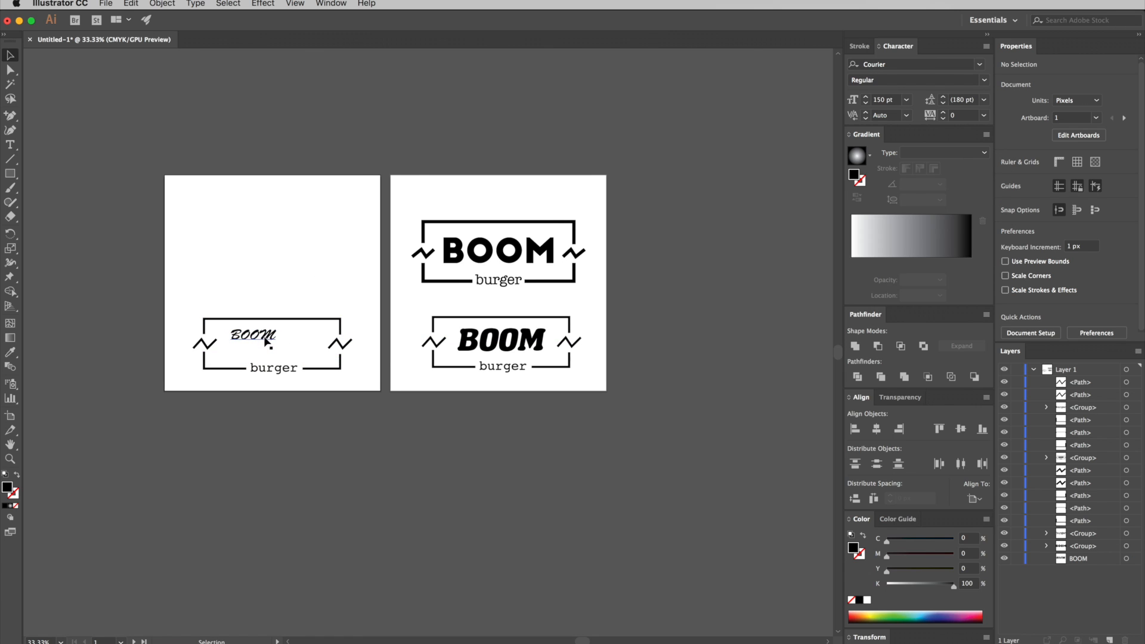
{"action": "mouse_move", "coordinate": [271, 336]}
{"action": "left_mouse_down"}
{"action": "mouse_move", "coordinate": [301, 334]}
{"action": "mouse_move", "coordinate": [288, 340]}
{"action": "left_mouse_up"}
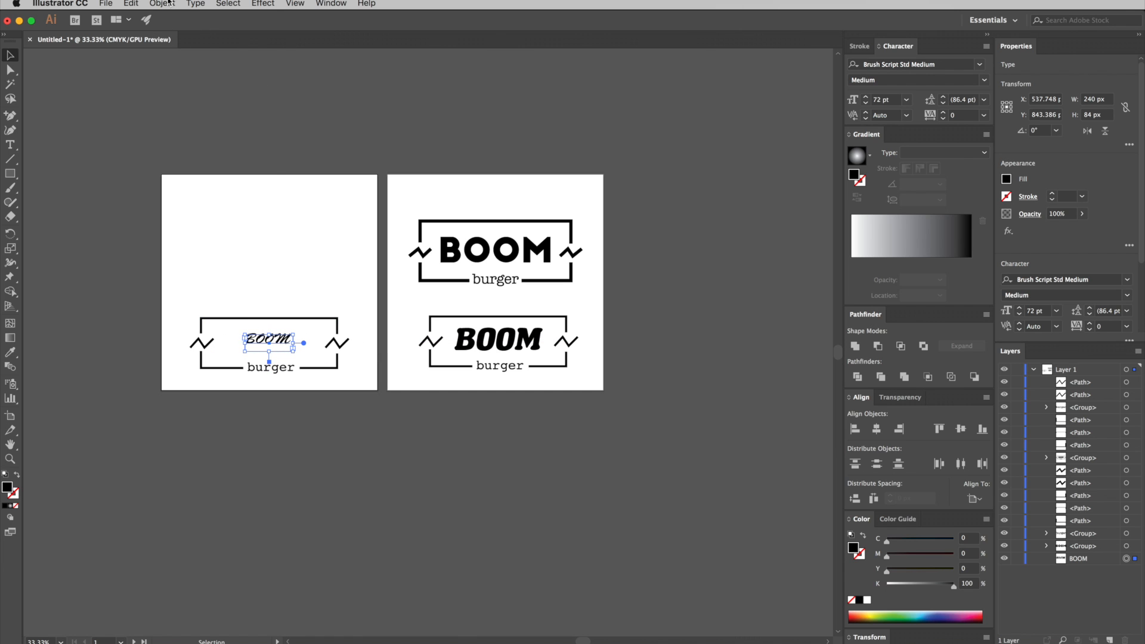
Expand the script BOOM text into editable outlines
{"action": "left_click", "coordinate": [170, 3]}
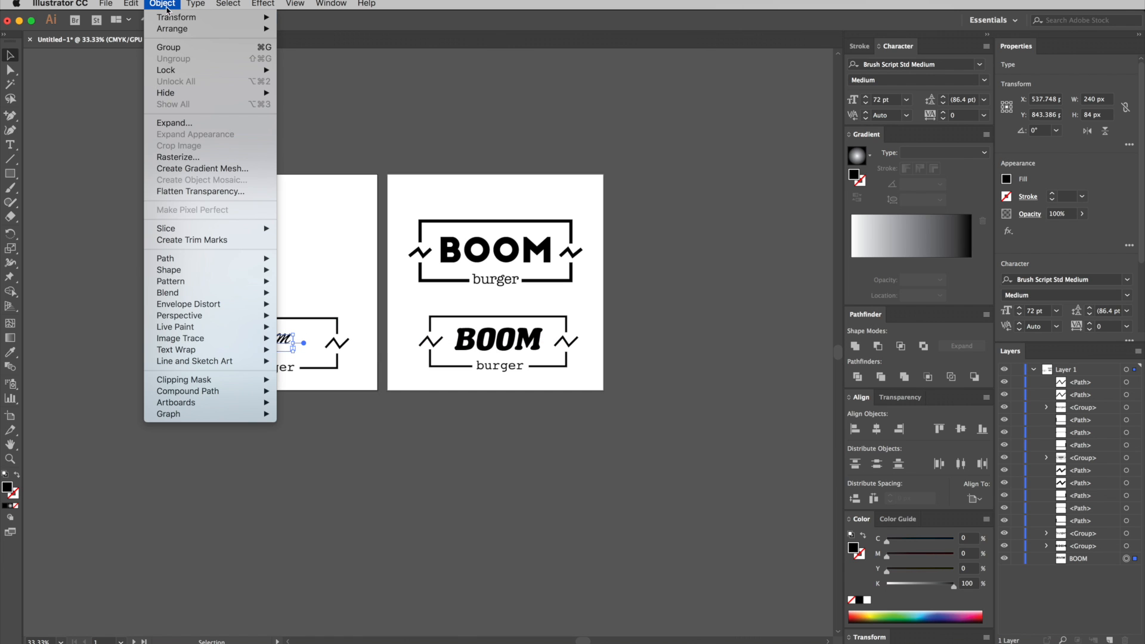
{"action": "left_click", "coordinate": [185, 125]}
{"action": "left_click", "coordinate": [387, 410]}
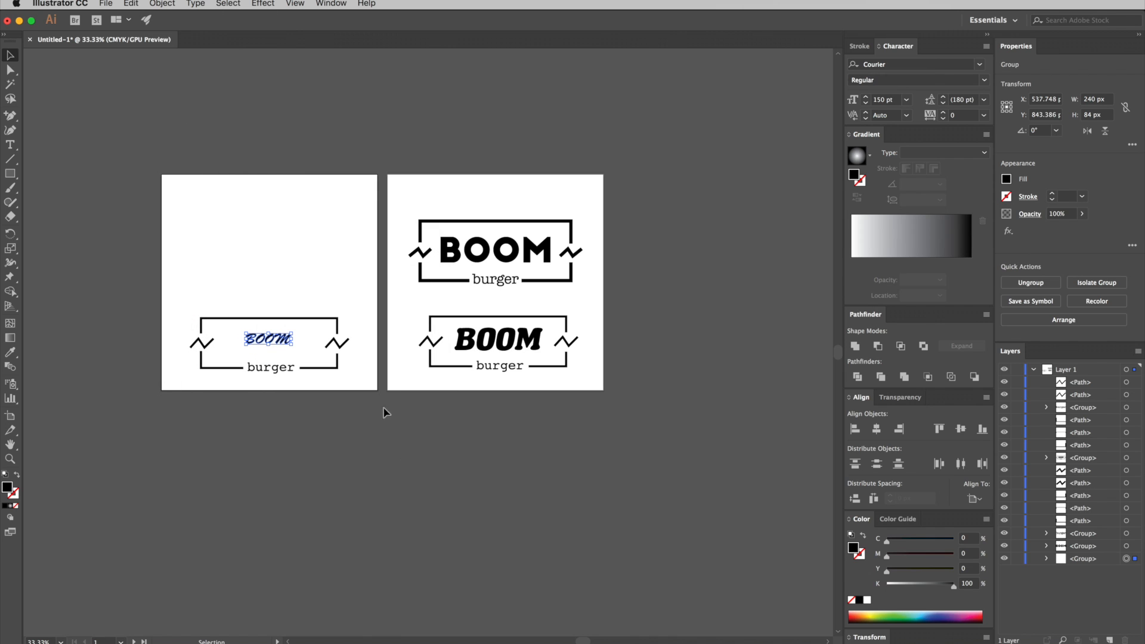
Enlarge the outlined script BOOM to about 483 × 116 px, centre it inside the frame, and deselect it
{"action": "left_click_drag", "start_coordinate": [293, 345], "coordinate": [408, 426]}
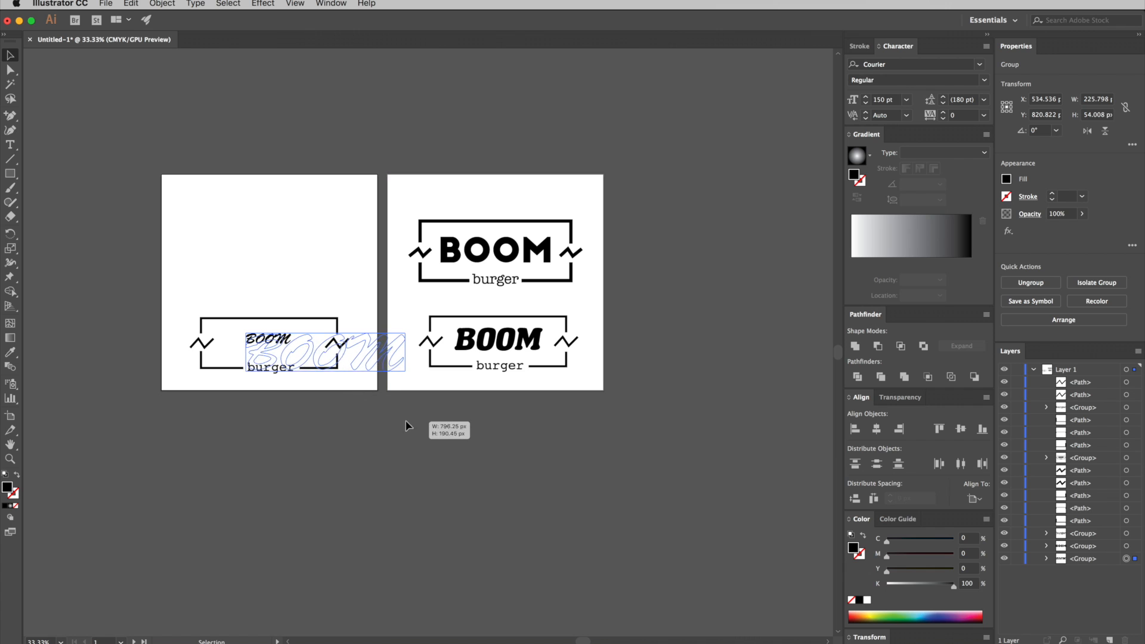
{"action": "left_click_drag", "start_coordinate": [387, 361], "coordinate": [310, 337]}
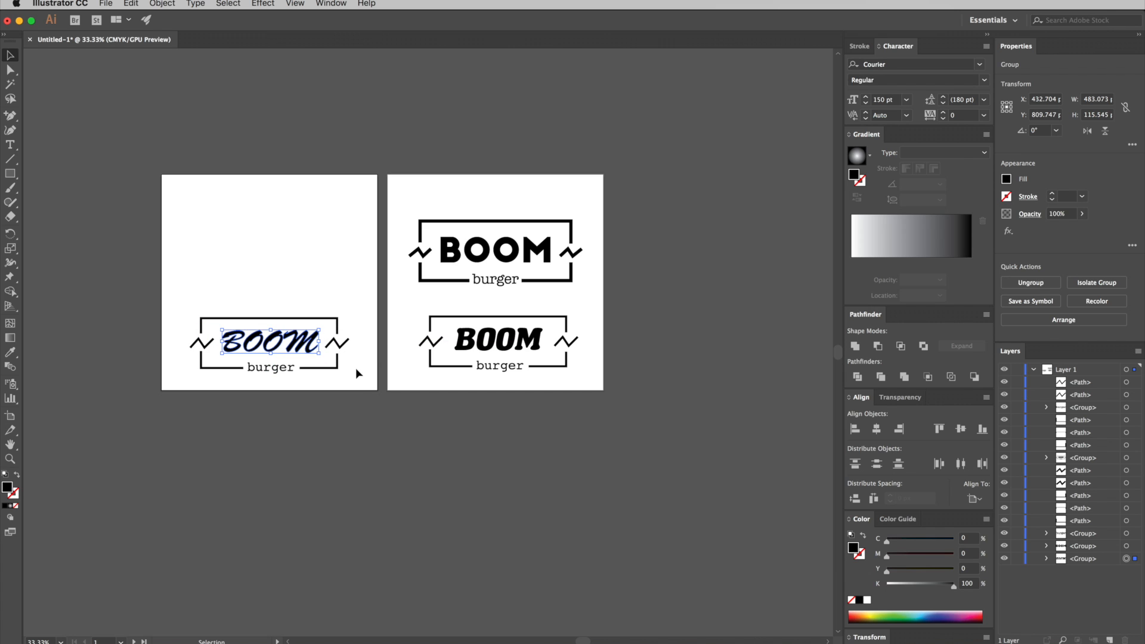
{"action": "left_click", "coordinate": [368, 391]}
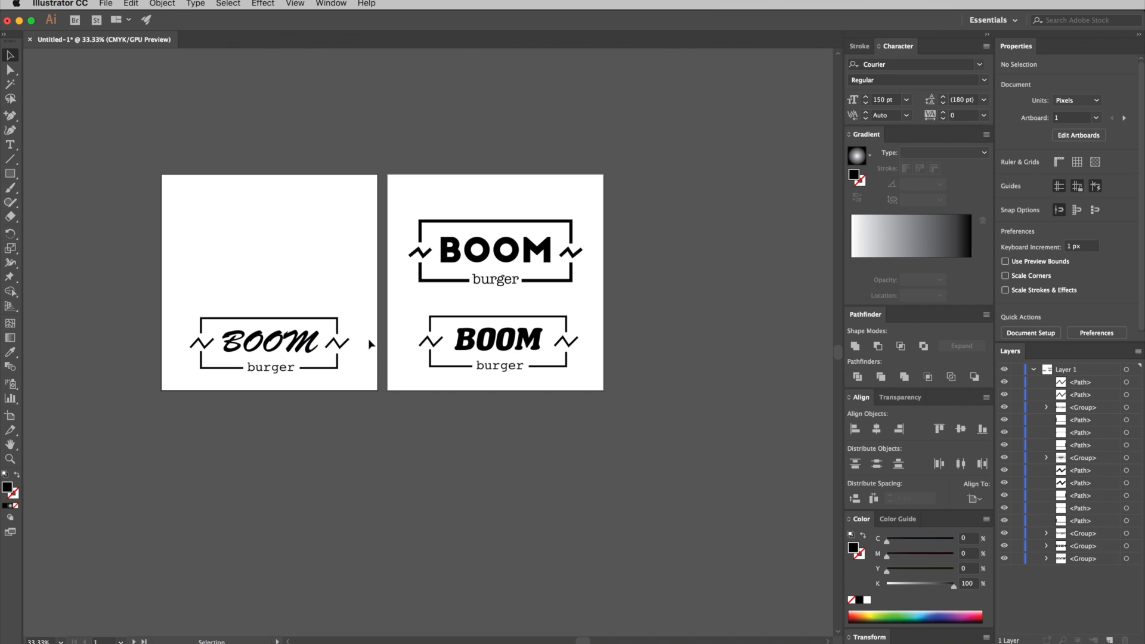
Delete both zigzags from the sides of the script BOOM logo
{"action": "left_click", "coordinate": [343, 346]}
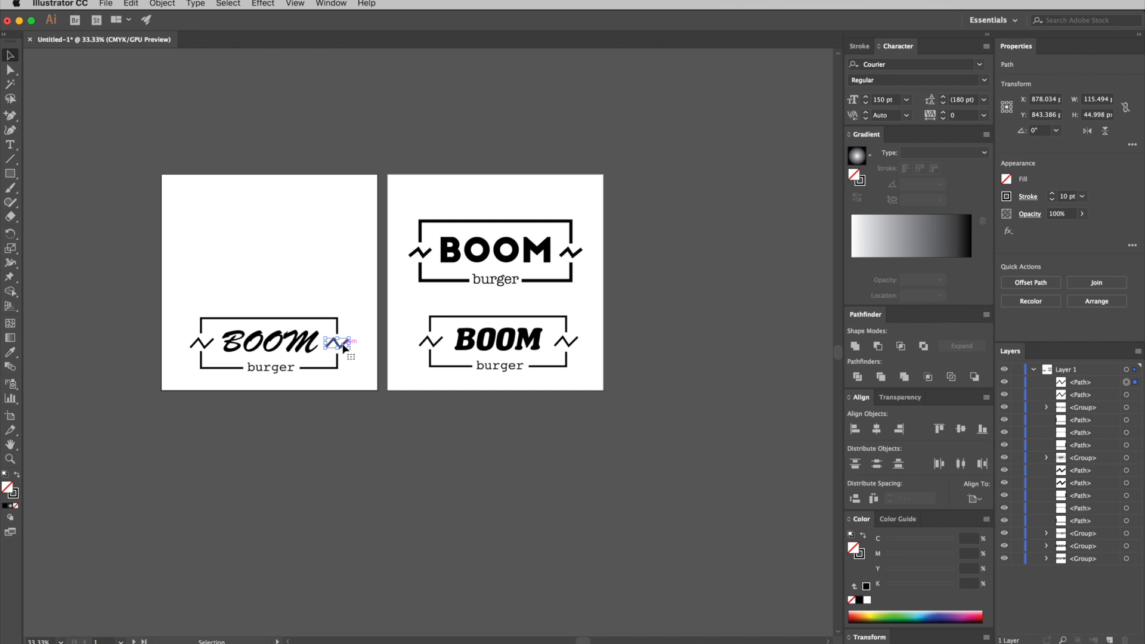
{"action": "key", "text": "Delete"}
{"action": "left_click", "coordinate": [197, 345]}
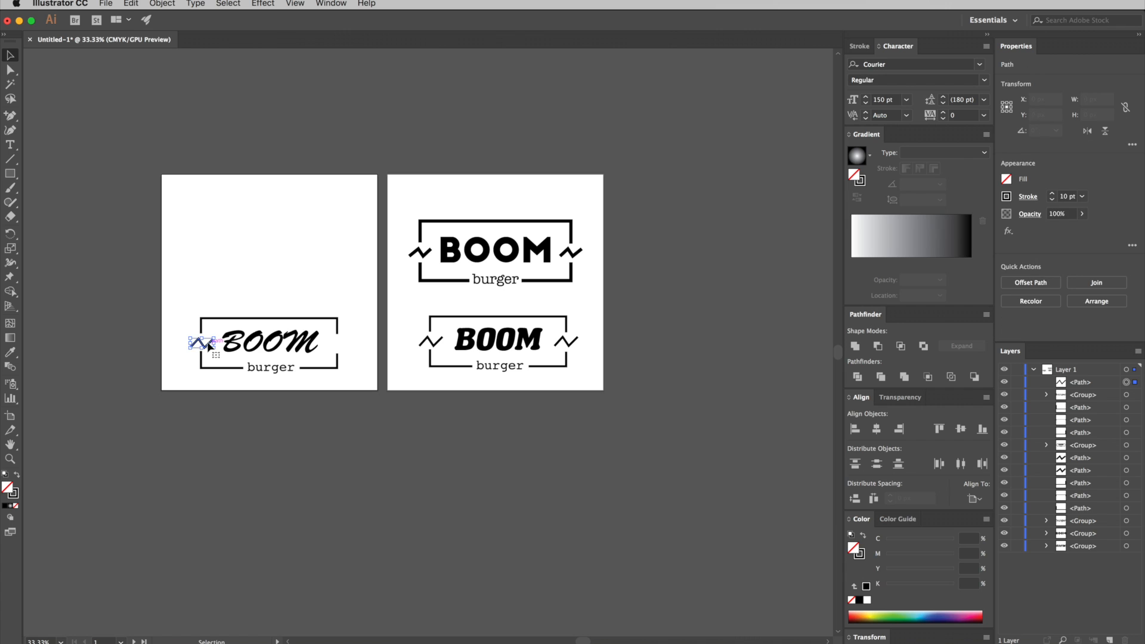
{"action": "key", "text": "Delete"}
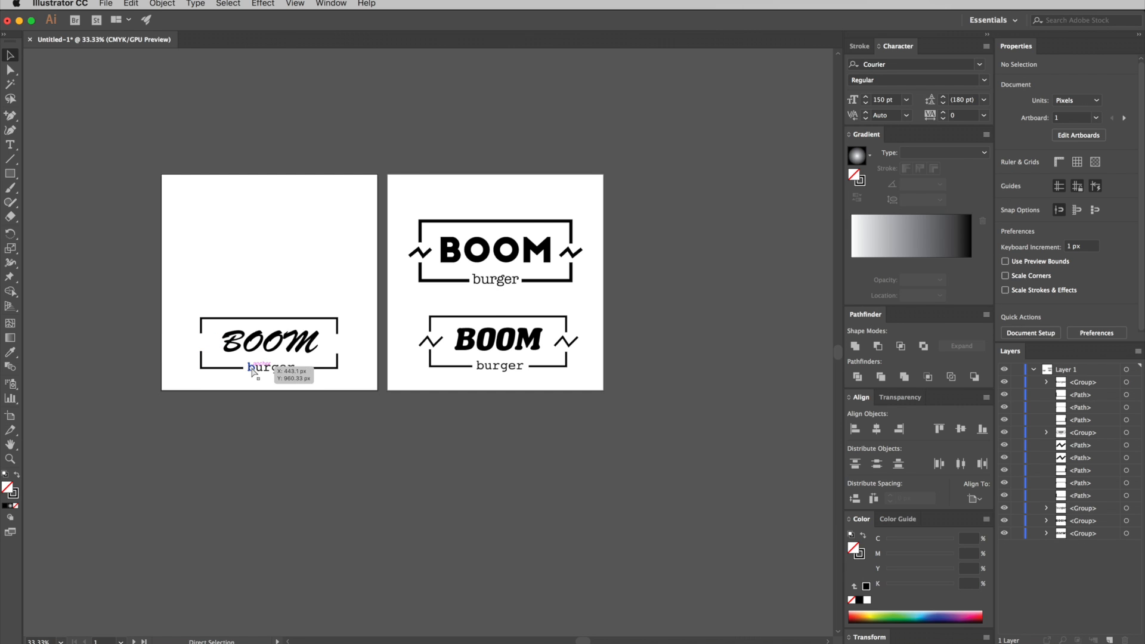
Stretch the tail end of the script M up and out through the frame's right gap, widening the letter to about 378 px
{"action": "key", "text": "super+equal"}
{"action": "key", "text": "super+equal"}
{"action": "key", "text": "super+equal"}
{"action": "key", "text": "super+equal"}
{"action": "left_click_drag", "start_coordinate": [188, 368], "coordinate": [311, 355]}
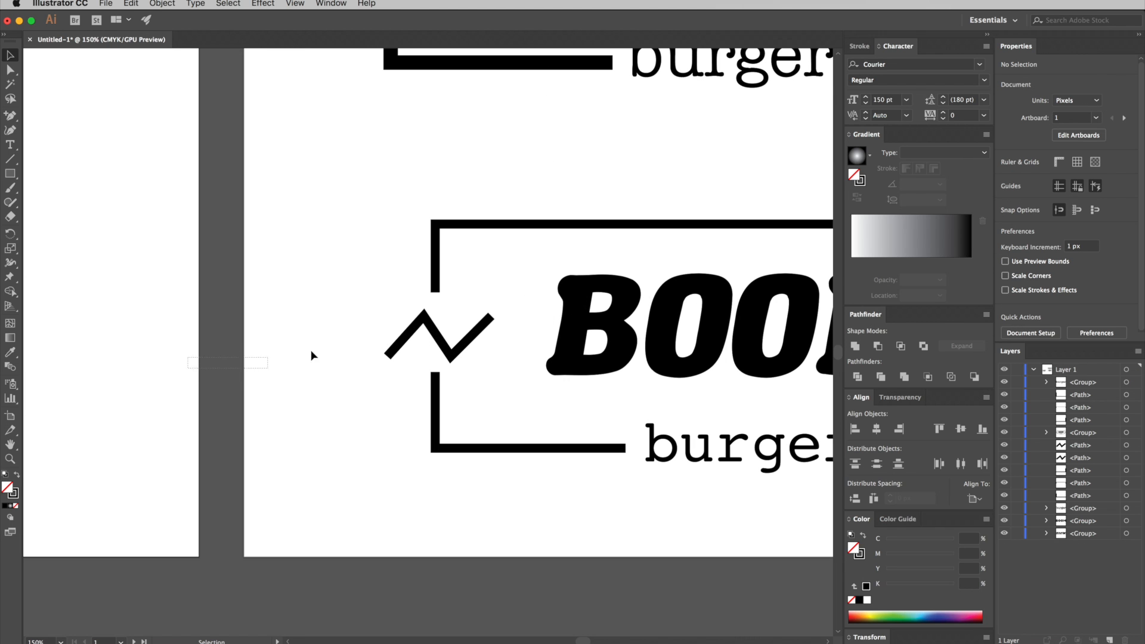
{"action": "scroll", "coordinate": [120, 350], "scroll_direction": "left", "scroll_amount": 10}
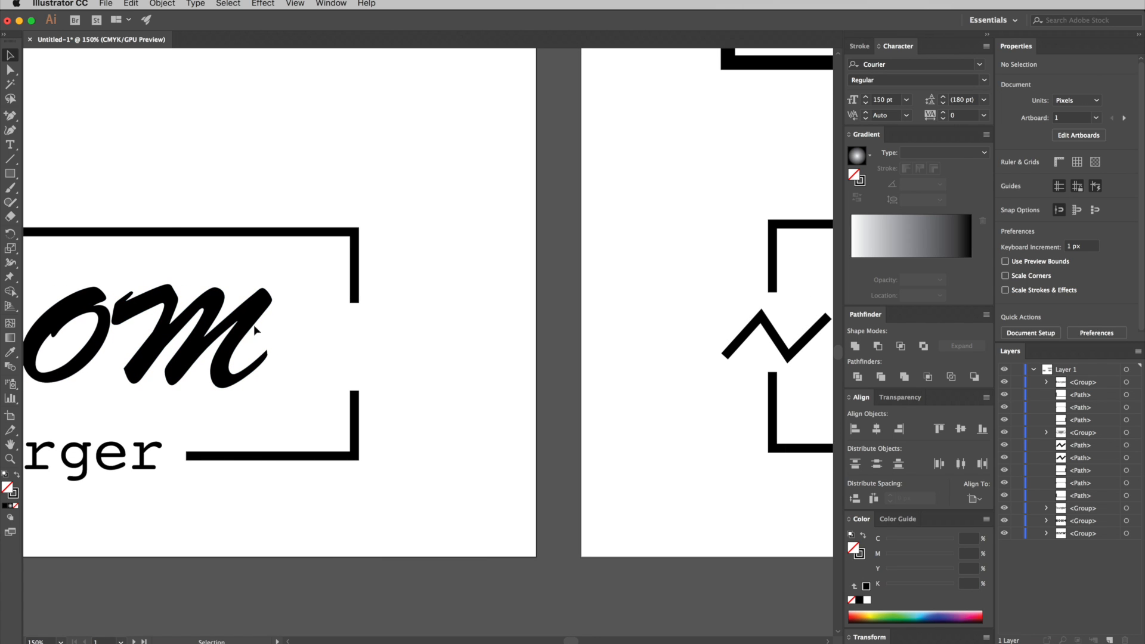
{"action": "left_click", "coordinate": [10, 70]}
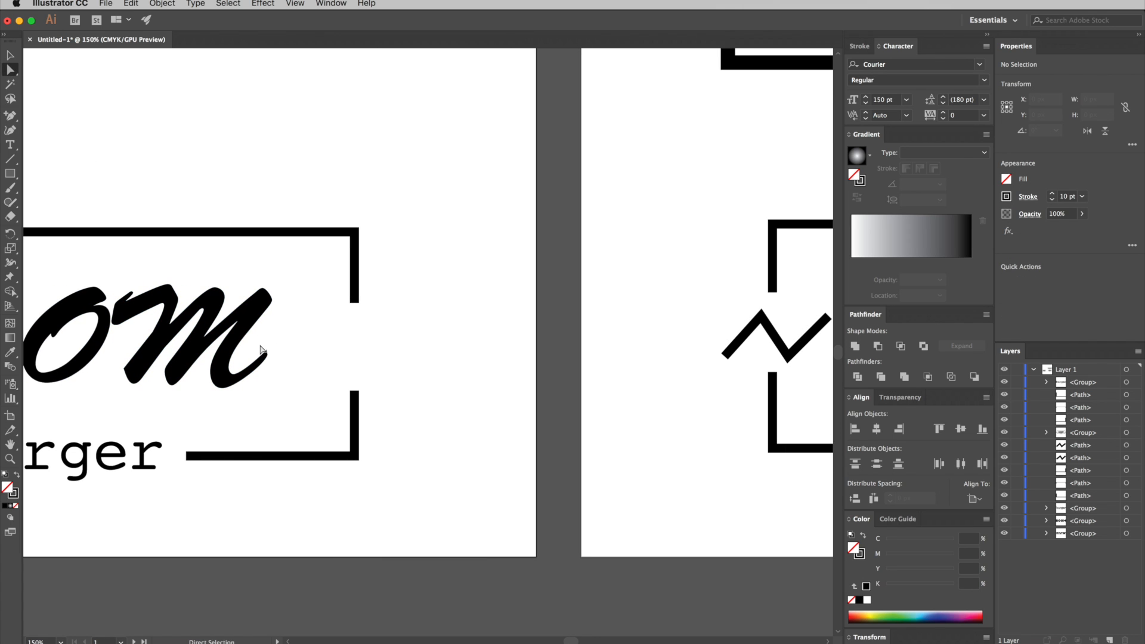
{"action": "left_click_drag", "start_coordinate": [262, 354], "coordinate": [281, 375]}
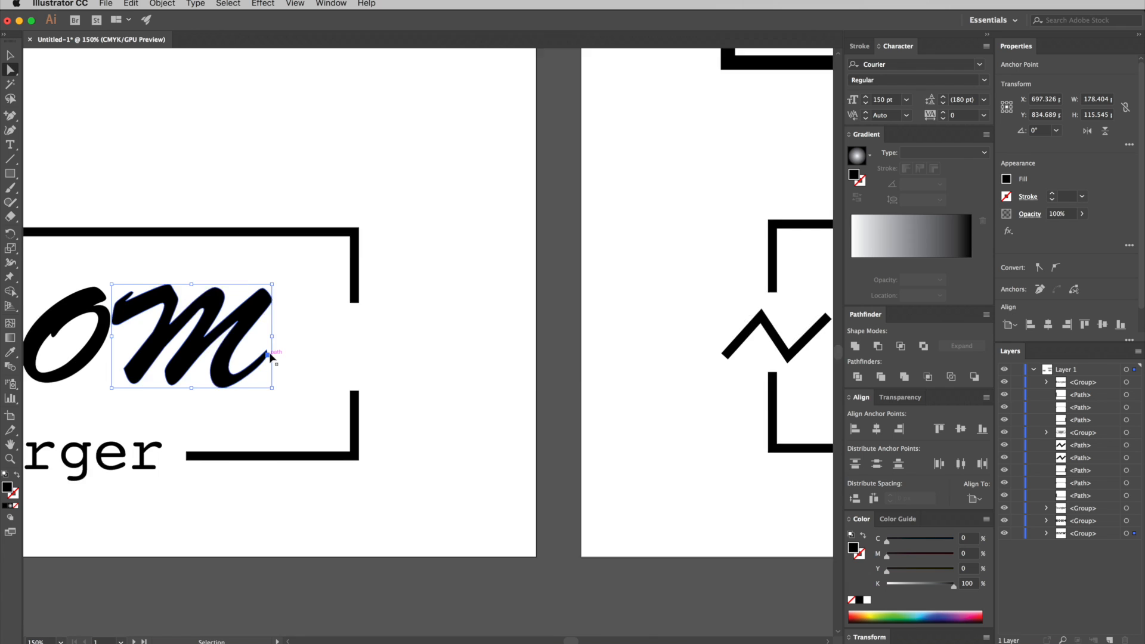
{"action": "key", "text": "super+equal"}
{"action": "key", "text": "super+equal"}
{"action": "key", "text": "super+equal"}
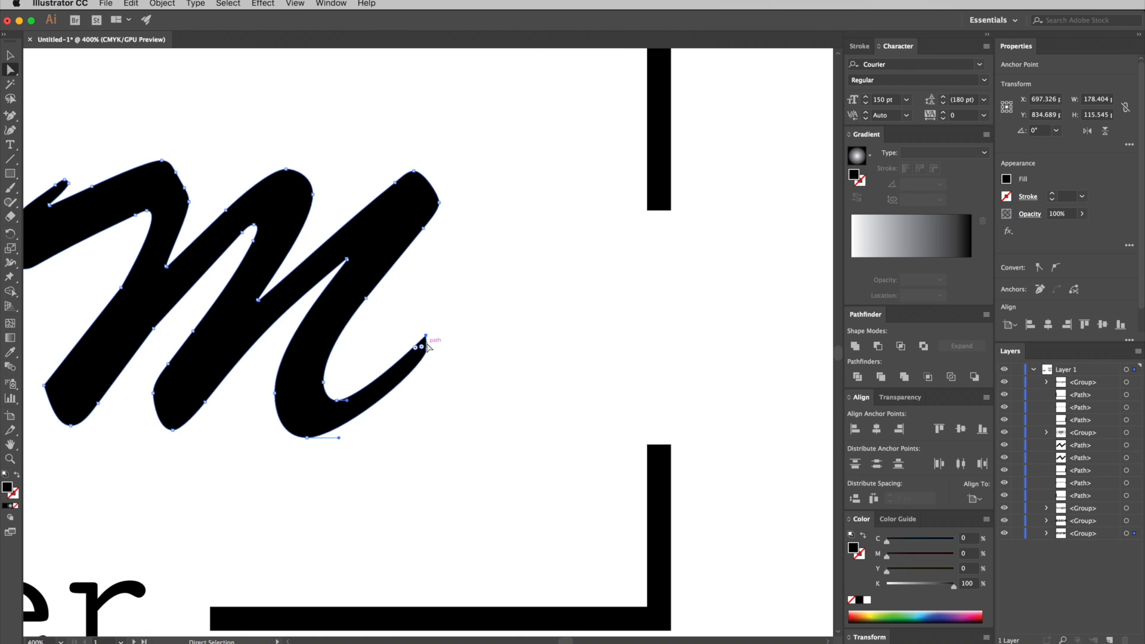
{"action": "mouse_move", "coordinate": [429, 346]}
{"action": "left_mouse_down"}
{"action": "mouse_move", "coordinate": [732, 261]}
{"action": "mouse_move", "coordinate": [841, 214]}
{"action": "mouse_move", "coordinate": [823, 210]}
{"action": "mouse_move", "coordinate": [825, 197]}
{"action": "mouse_move", "coordinate": [857, 179]}
{"action": "mouse_move", "coordinate": [832, 172]}
{"action": "left_mouse_up"}
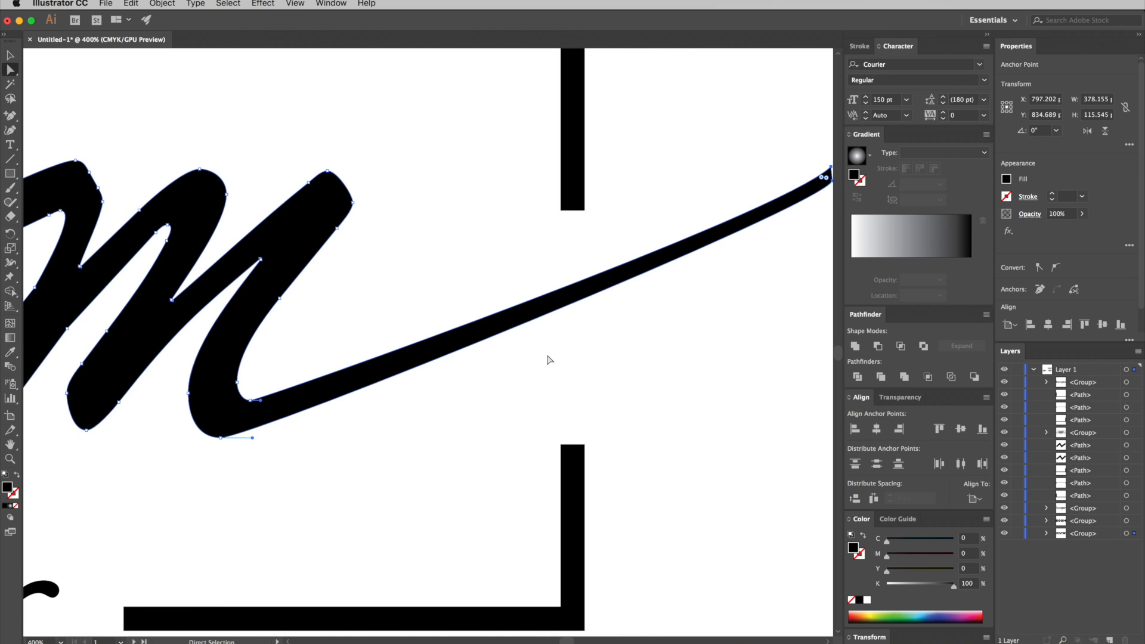
Stretch the start of the script B's top stroke down and out through the frame's left gap, and adjust the stroke's inner anchor point
{"action": "key", "text": "super+minus"}
{"action": "key", "text": "super+minus"}
{"action": "key", "text": "super+minus"}
{"action": "scroll", "coordinate": [530, 350], "scroll_direction": "left", "scroll_amount": 5}
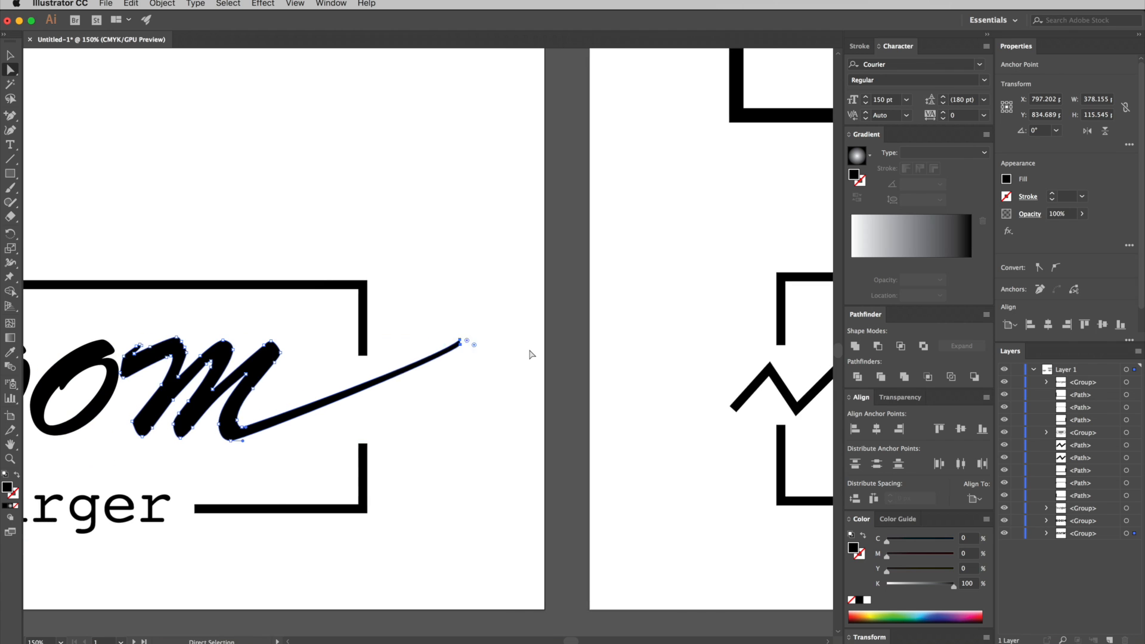
{"action": "scroll", "coordinate": [531, 355], "scroll_direction": "left", "scroll_amount": 10}
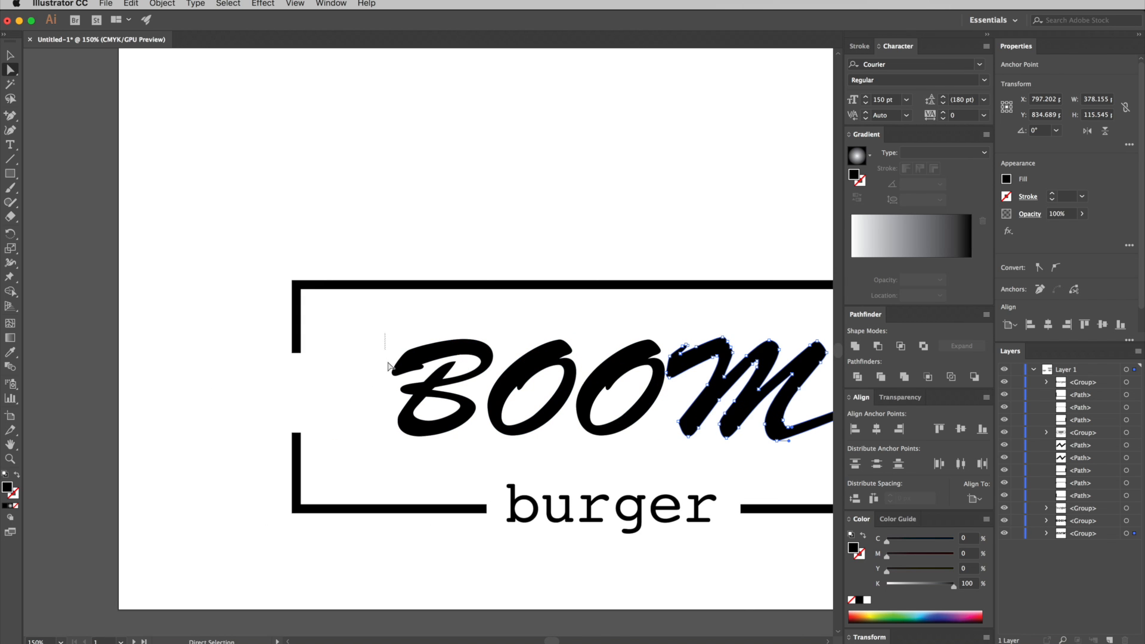
{"action": "mouse_move", "coordinate": [388, 367]}
{"action": "left_mouse_down"}
{"action": "mouse_move", "coordinate": [431, 381]}
{"action": "mouse_move", "coordinate": [265, 392]}
{"action": "mouse_move", "coordinate": [184, 444]}
{"action": "mouse_move", "coordinate": [158, 440]}
{"action": "left_mouse_up"}
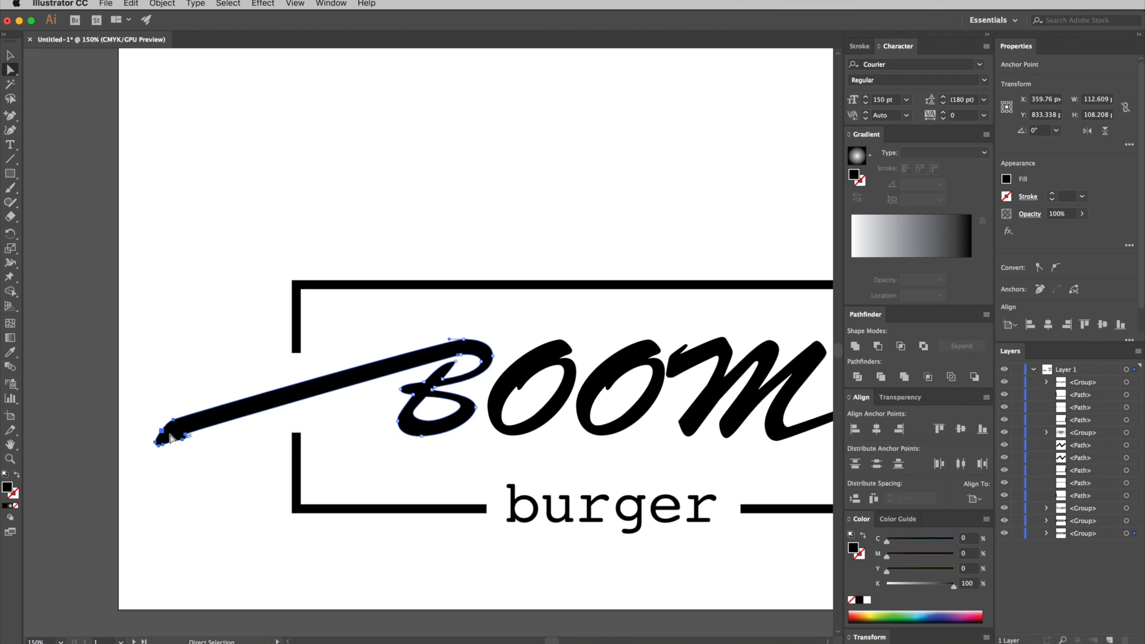
{"action": "left_click_drag", "start_coordinate": [459, 357], "coordinate": [425, 356]}
{"action": "left_click", "coordinate": [403, 329]}
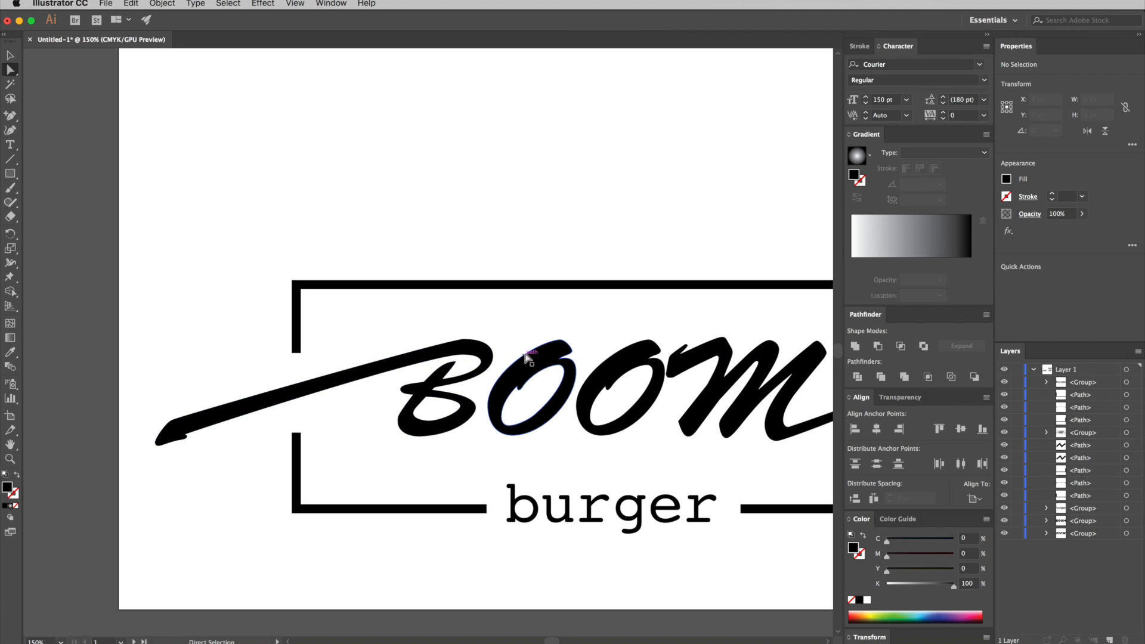
Lengthen the upper and lower frame ends at the left gap so they reach closer to the B's extended stroke
{"action": "key", "text": "super+minus"}
{"action": "key", "text": "super+minus"}
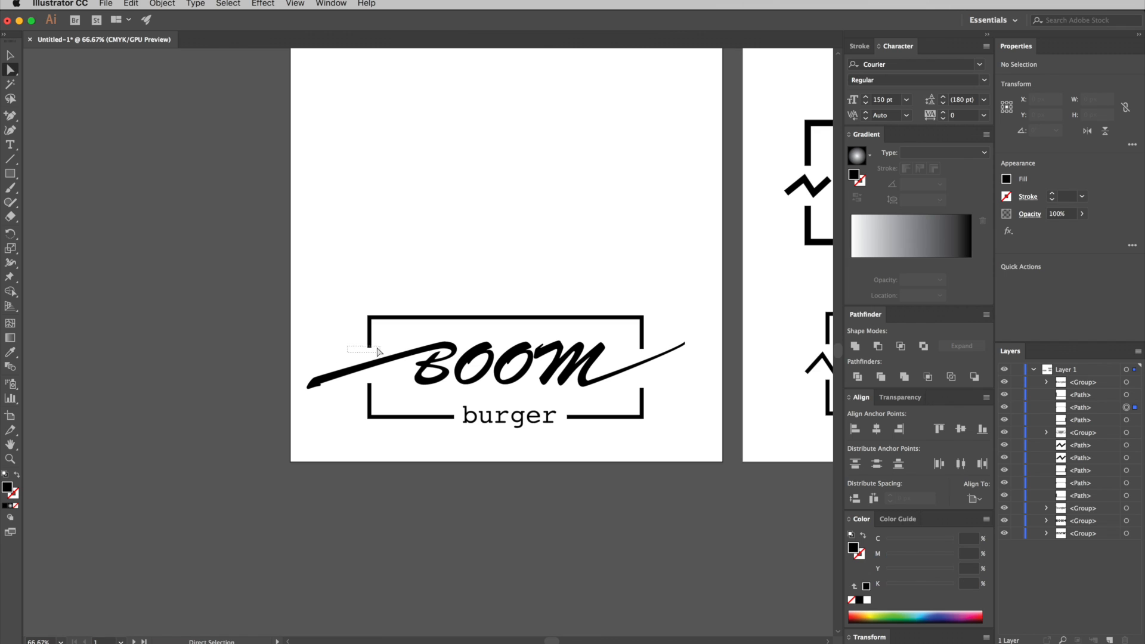
{"action": "left_click_drag", "start_coordinate": [369, 349], "coordinate": [371, 380]}
{"action": "left_click", "coordinate": [370, 383]}
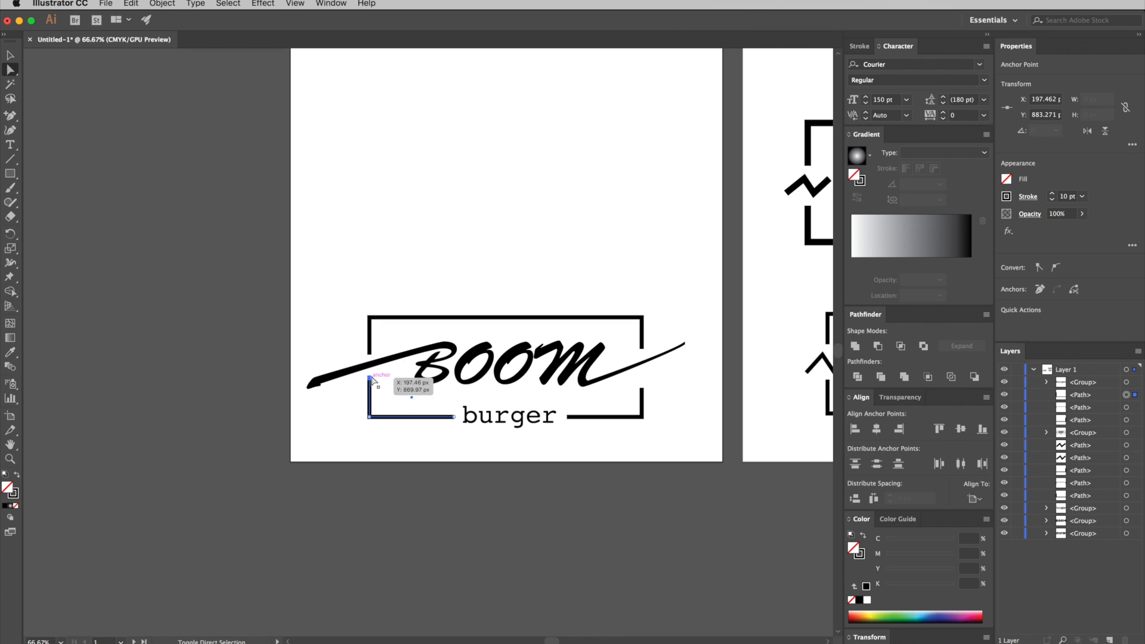
Fine-tune the end of the upper frame section at the left gap, just above the B's extended stroke
{"action": "left_click", "coordinate": [397, 395]}
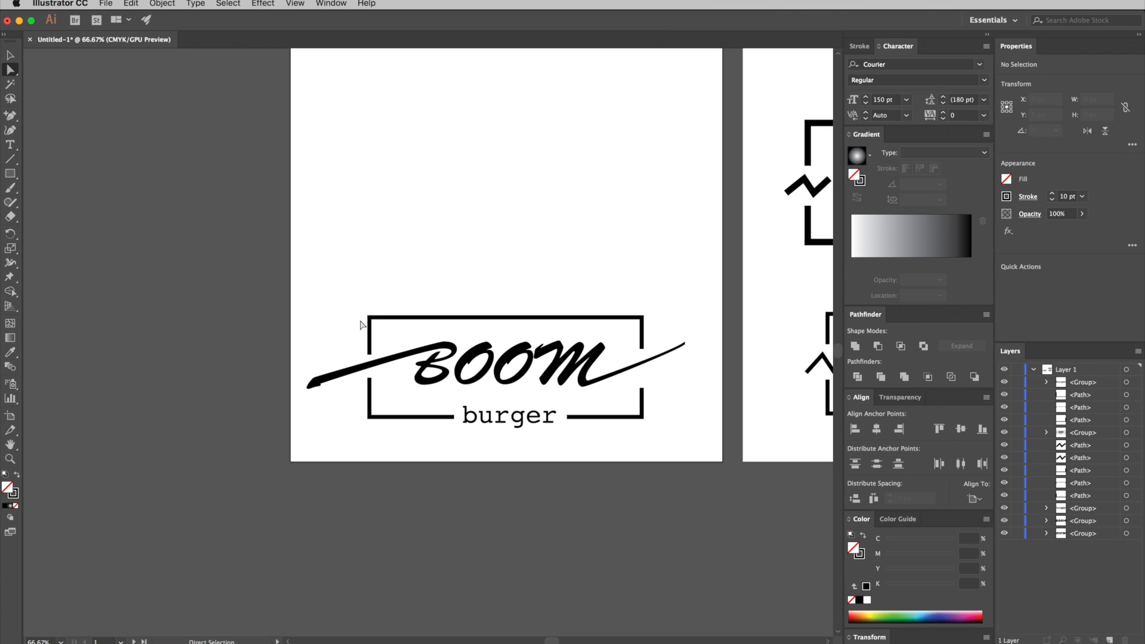
{"action": "left_click_drag", "start_coordinate": [370, 353], "coordinate": [373, 361]}
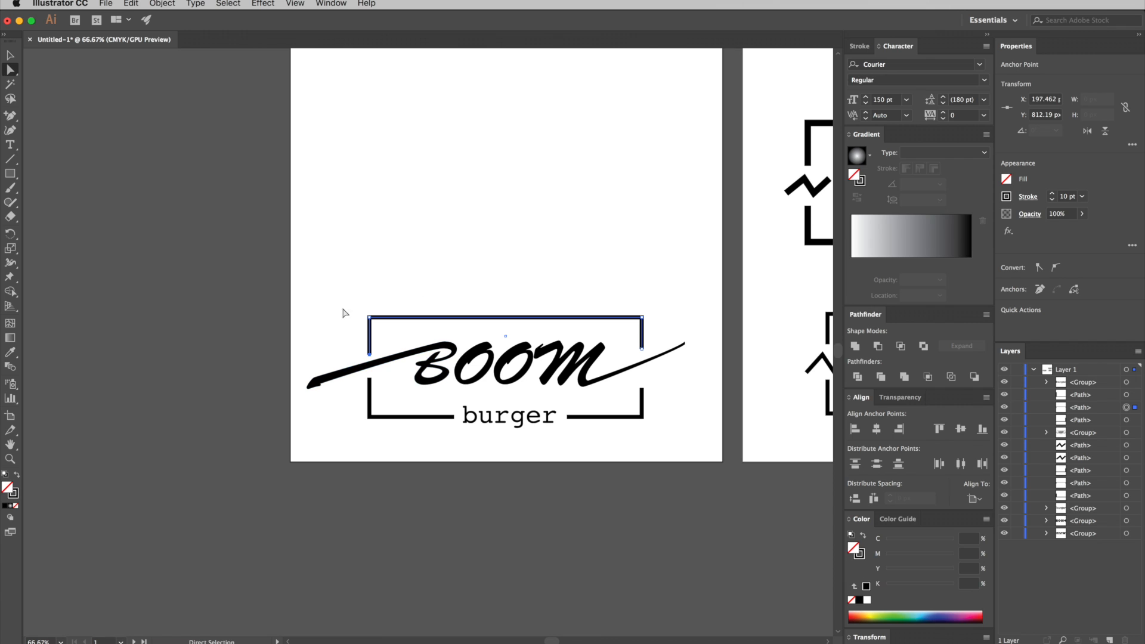
{"action": "left_click", "coordinate": [505, 303]}
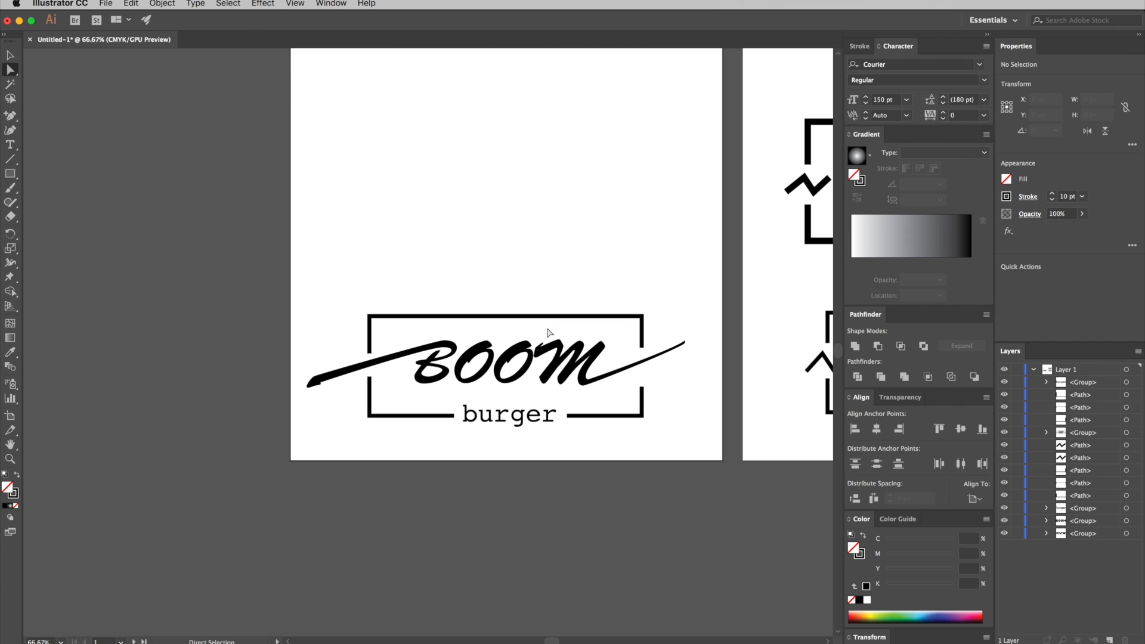
{"action": "key", "text": "v"}
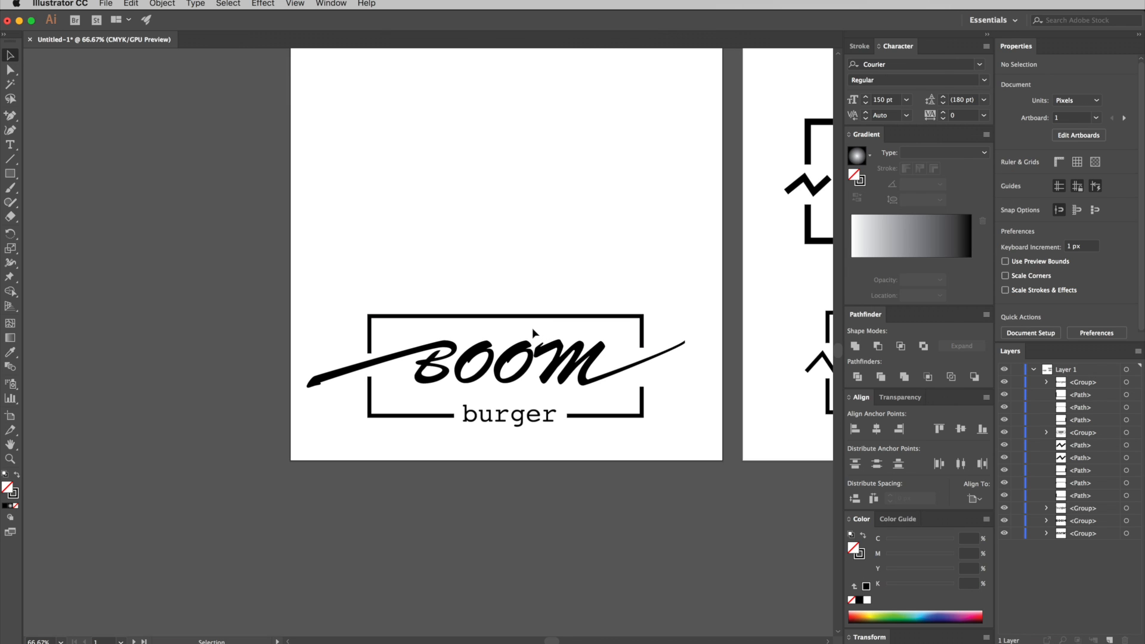
{"action": "left_click", "coordinate": [452, 347]}
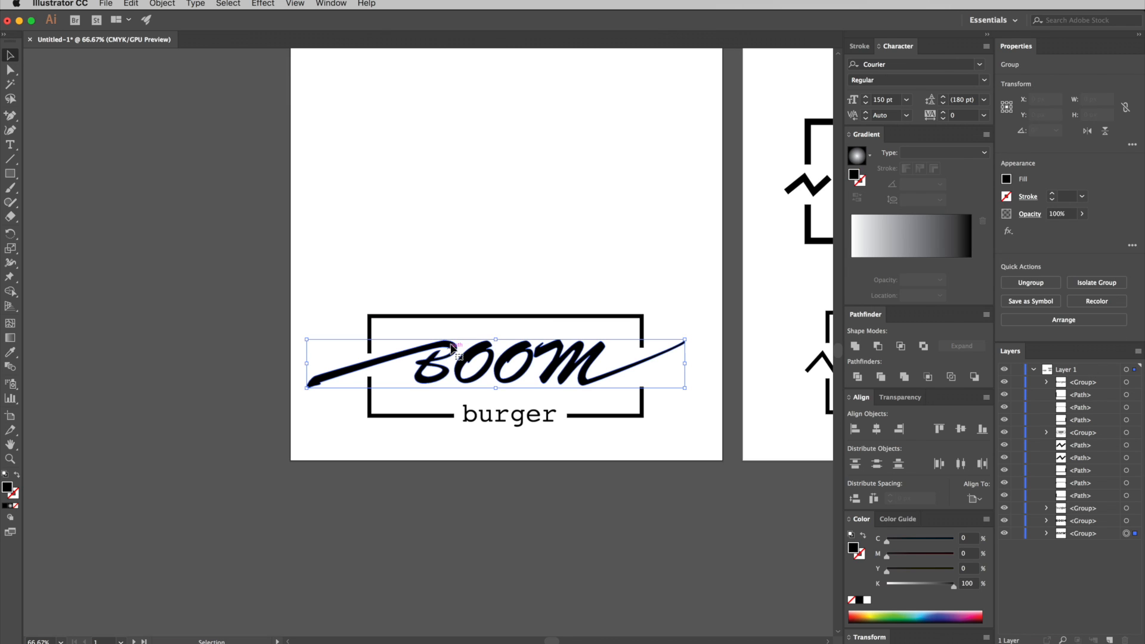
{"action": "mouse_move", "coordinate": [452, 346]}
{"action": "left_mouse_down"}
{"action": "mouse_move", "coordinate": [409, 299]}
{"action": "mouse_move", "coordinate": [417, 358]}
{"action": "mouse_move", "coordinate": [453, 348]}
{"action": "left_mouse_up"}
{"action": "left_click", "coordinate": [428, 275]}
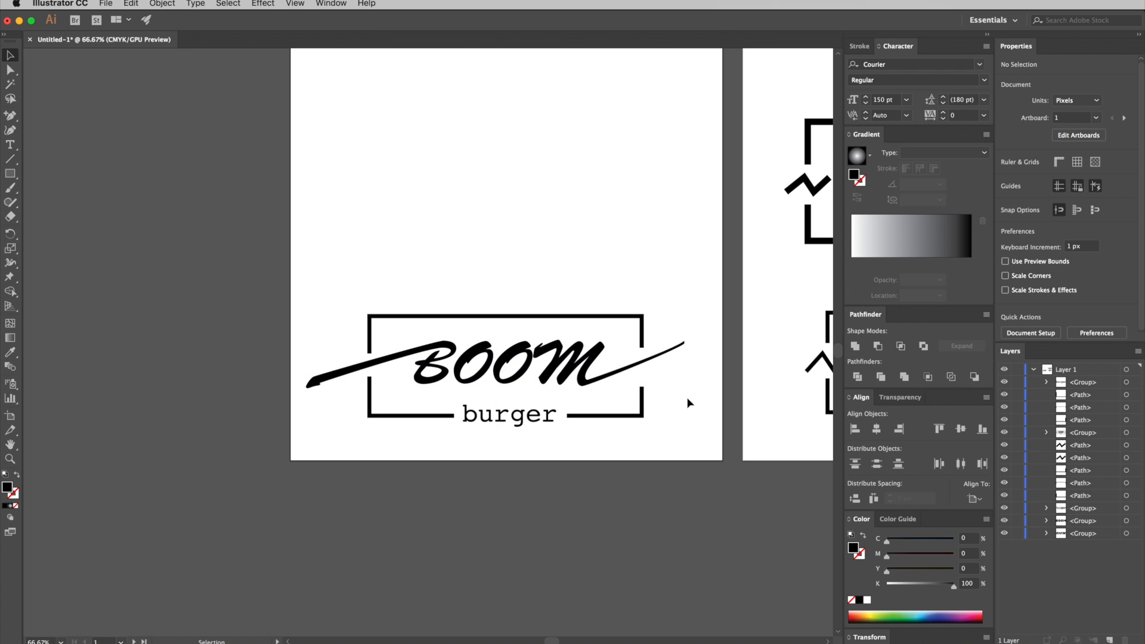
Compare the finished script BOOM logo with the two zigzag logo variants on the second artboard
{"action": "scroll", "coordinate": [700, 450], "scroll_direction": "right", "scroll_amount": 10}
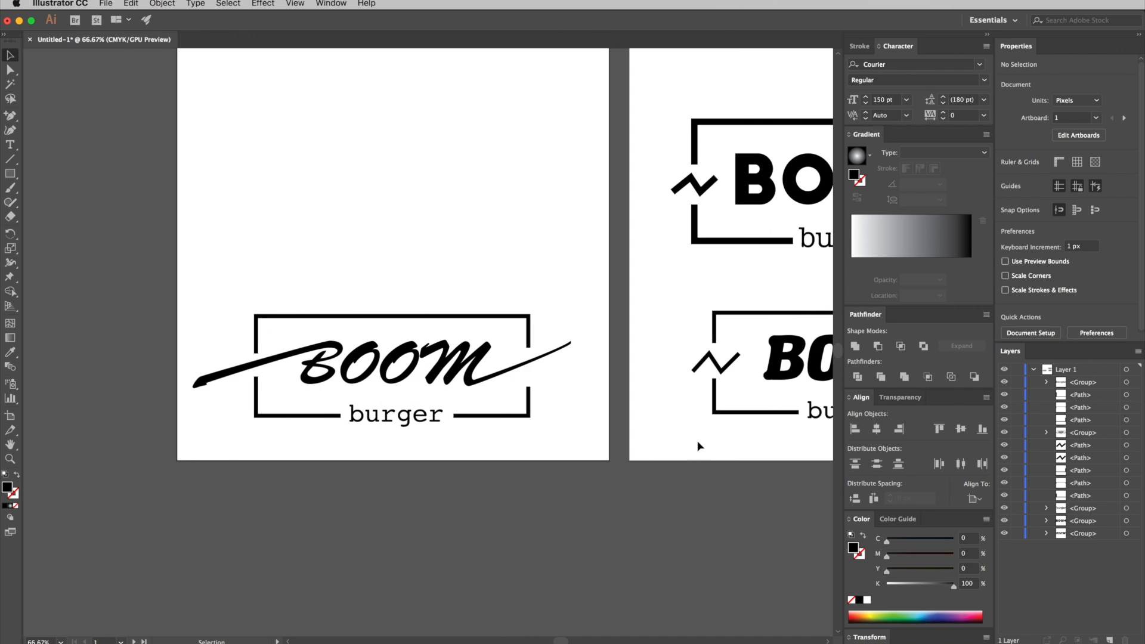
{"action": "scroll", "coordinate": [690, 442], "scroll_direction": "up", "scroll_amount": 3}
{"action": "scroll", "coordinate": [690, 443], "scroll_direction": "left", "scroll_amount": 3}
{"action": "scroll", "coordinate": [690, 442], "scroll_direction": "right", "scroll_amount": 6}
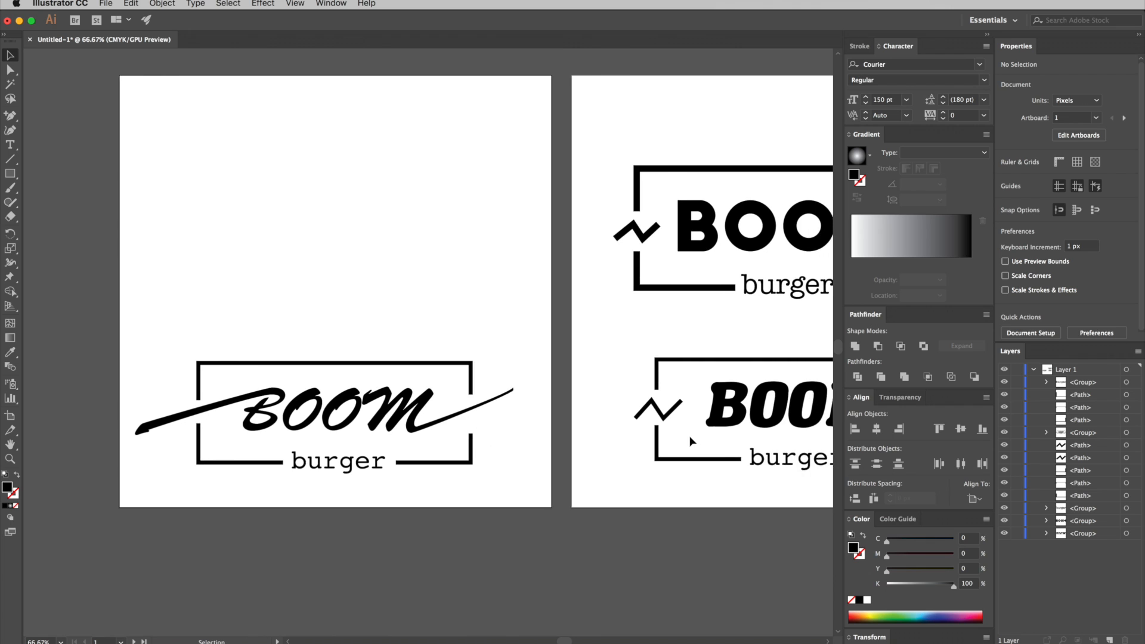
{"action": "key", "text": "ctrl+minus"}
{"action": "key", "text": "ctrl+minus"}
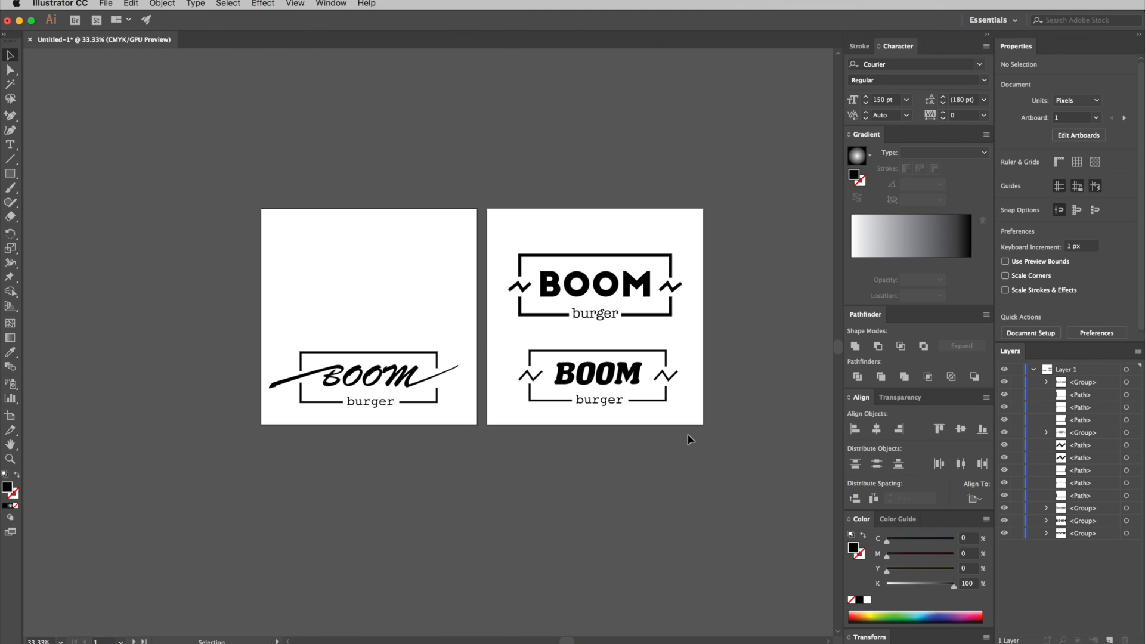
{"action": "scroll", "coordinate": [691, 440], "scroll_direction": "up", "scroll_amount": 3}
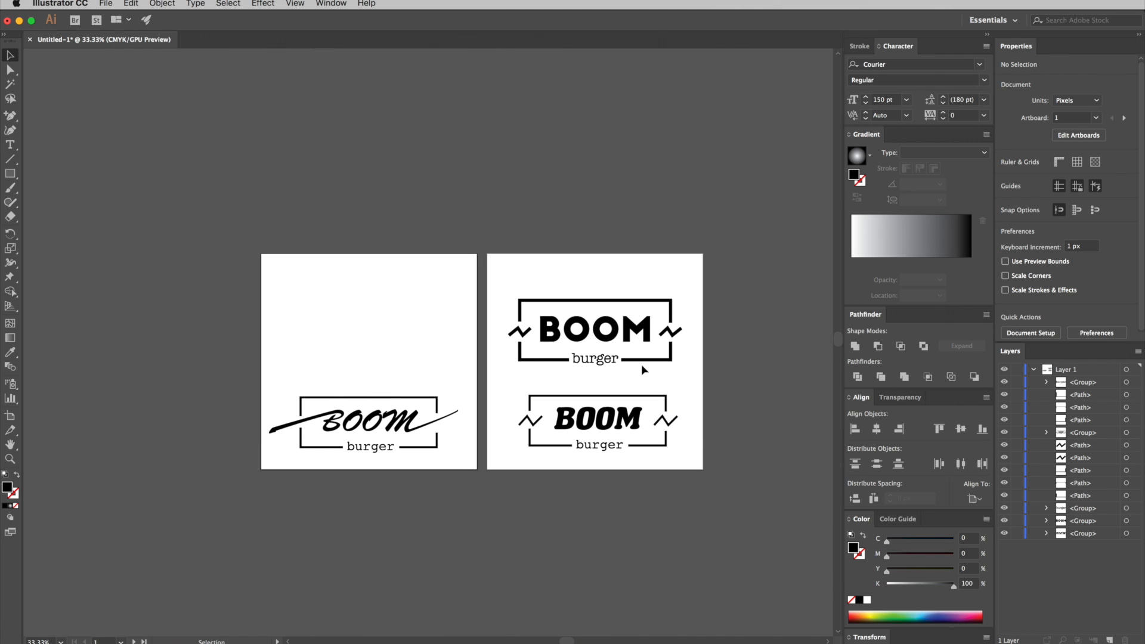